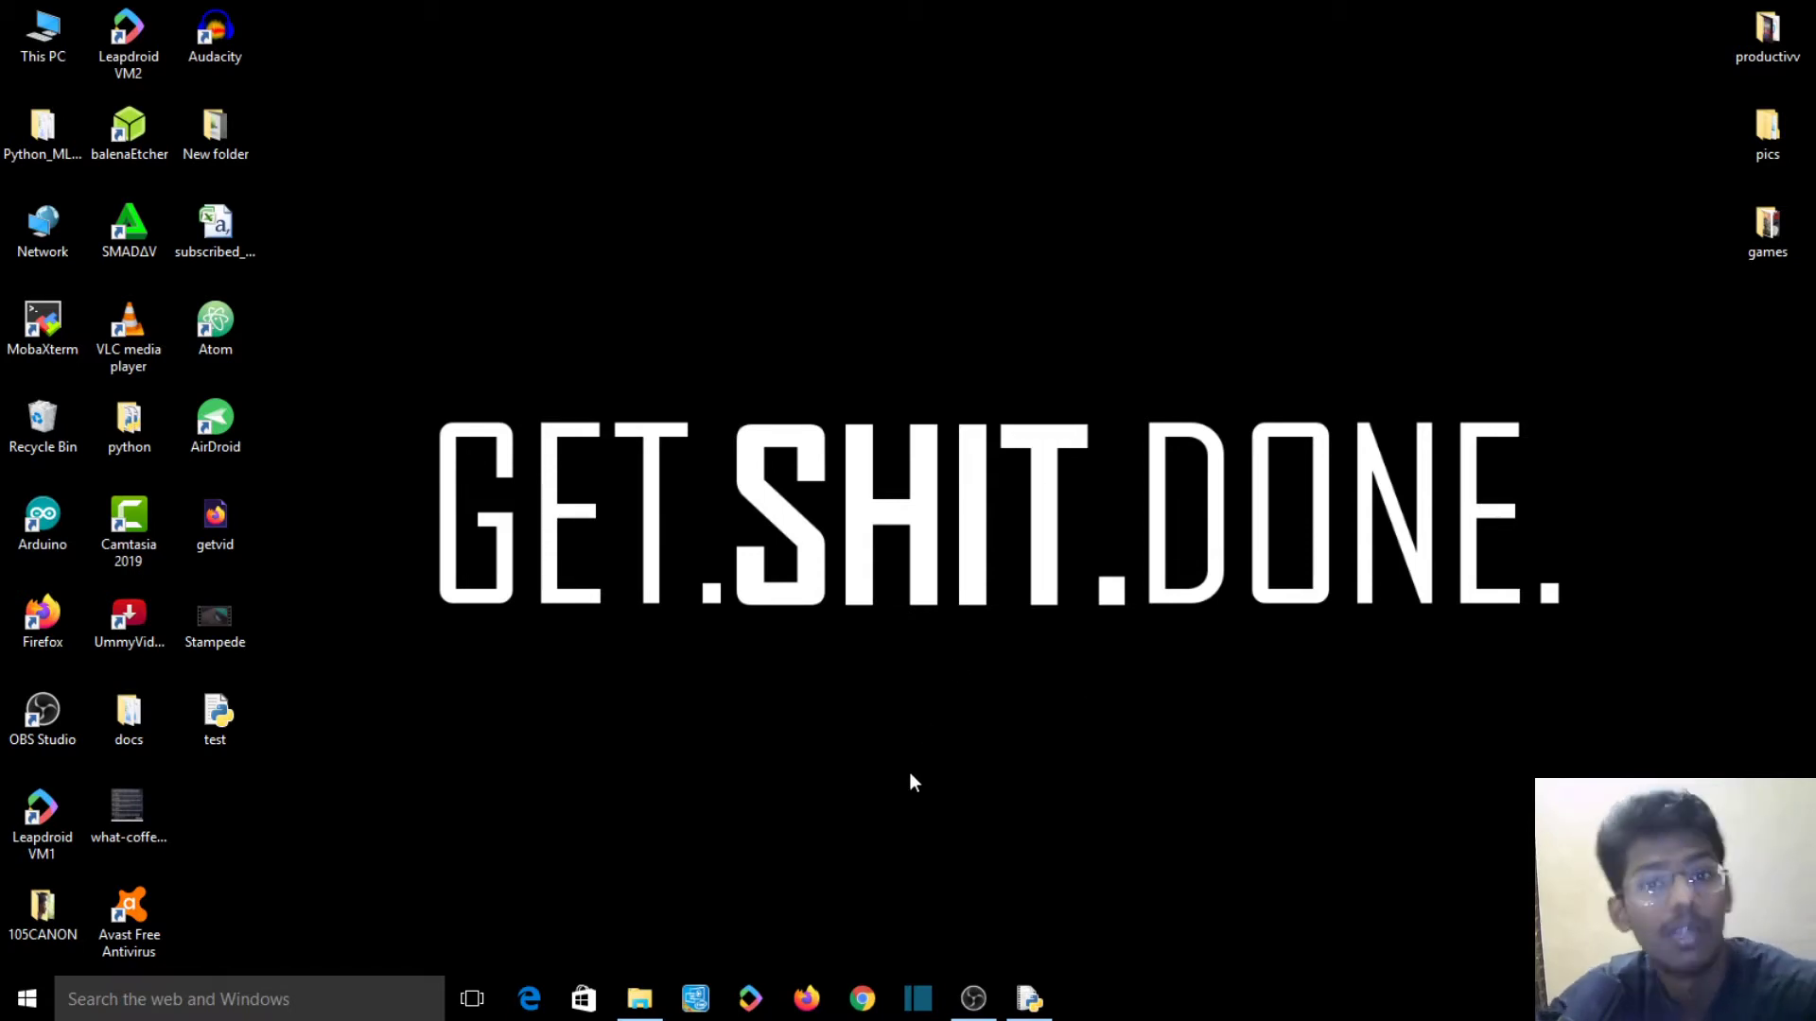
Launch Firefox and run a Google search for python.
{"action": "left_click", "coordinate": [809, 993]}
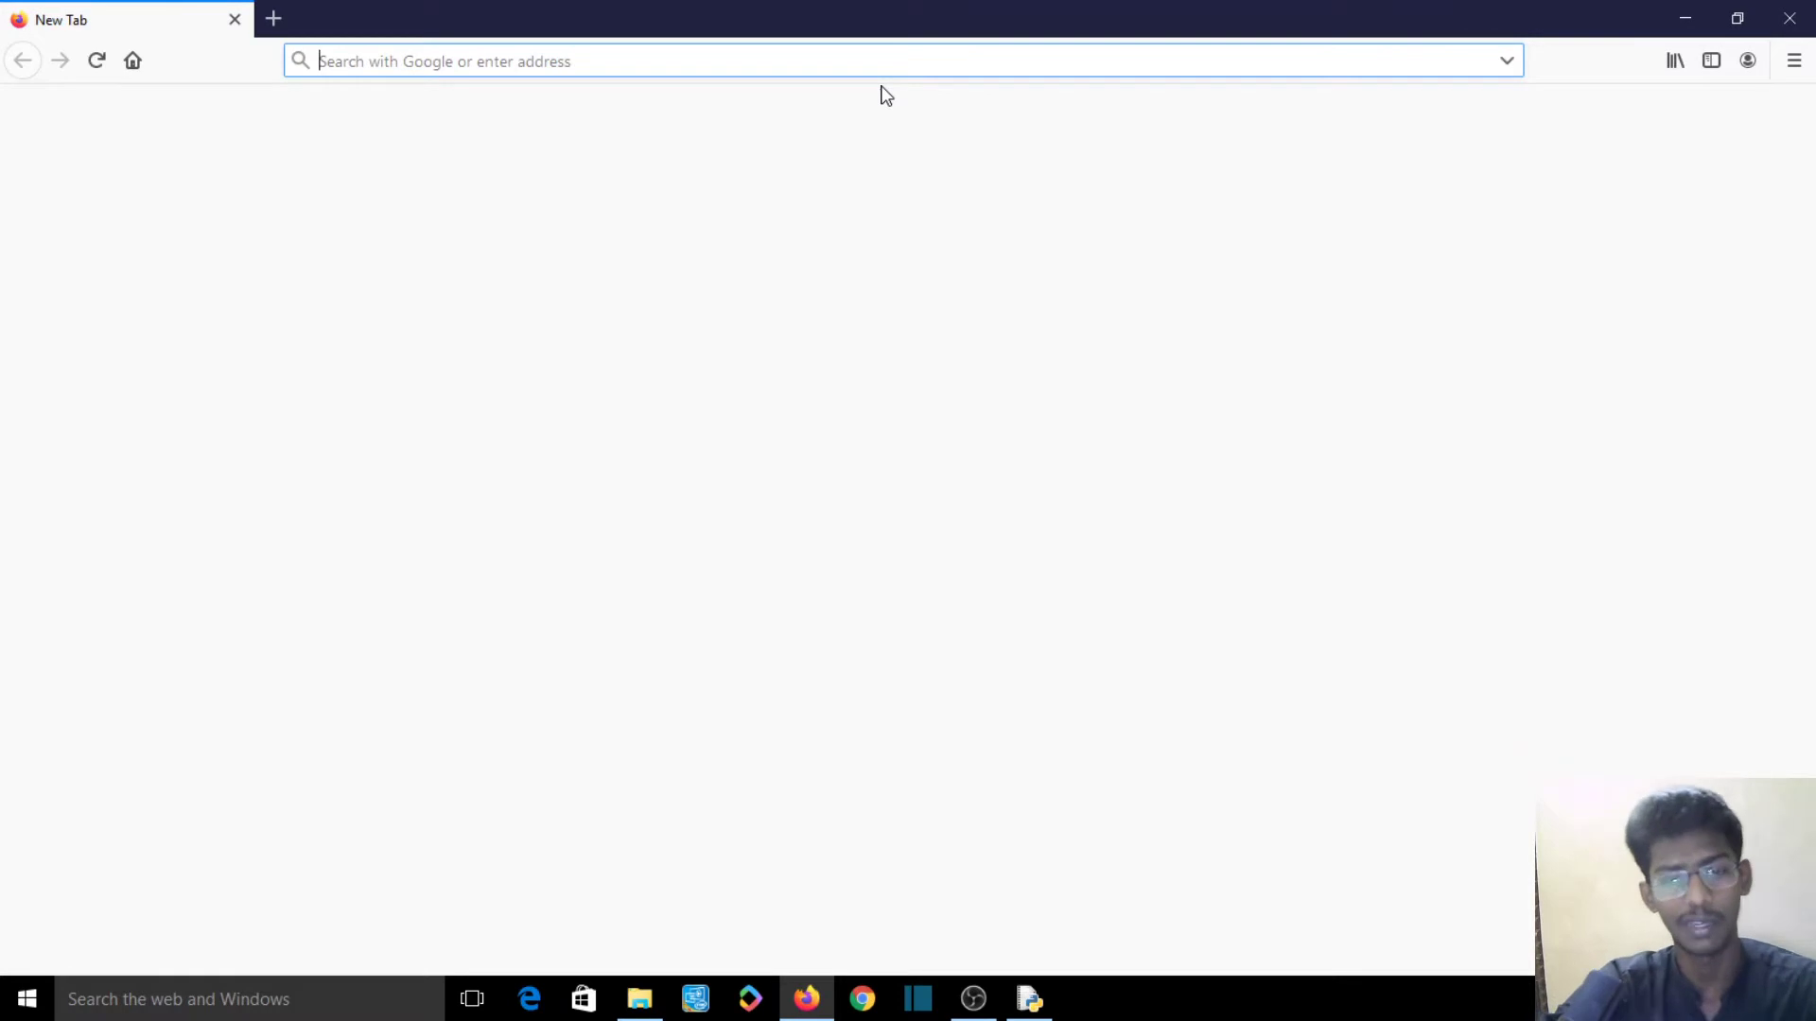
{"action": "type", "text": "python"}
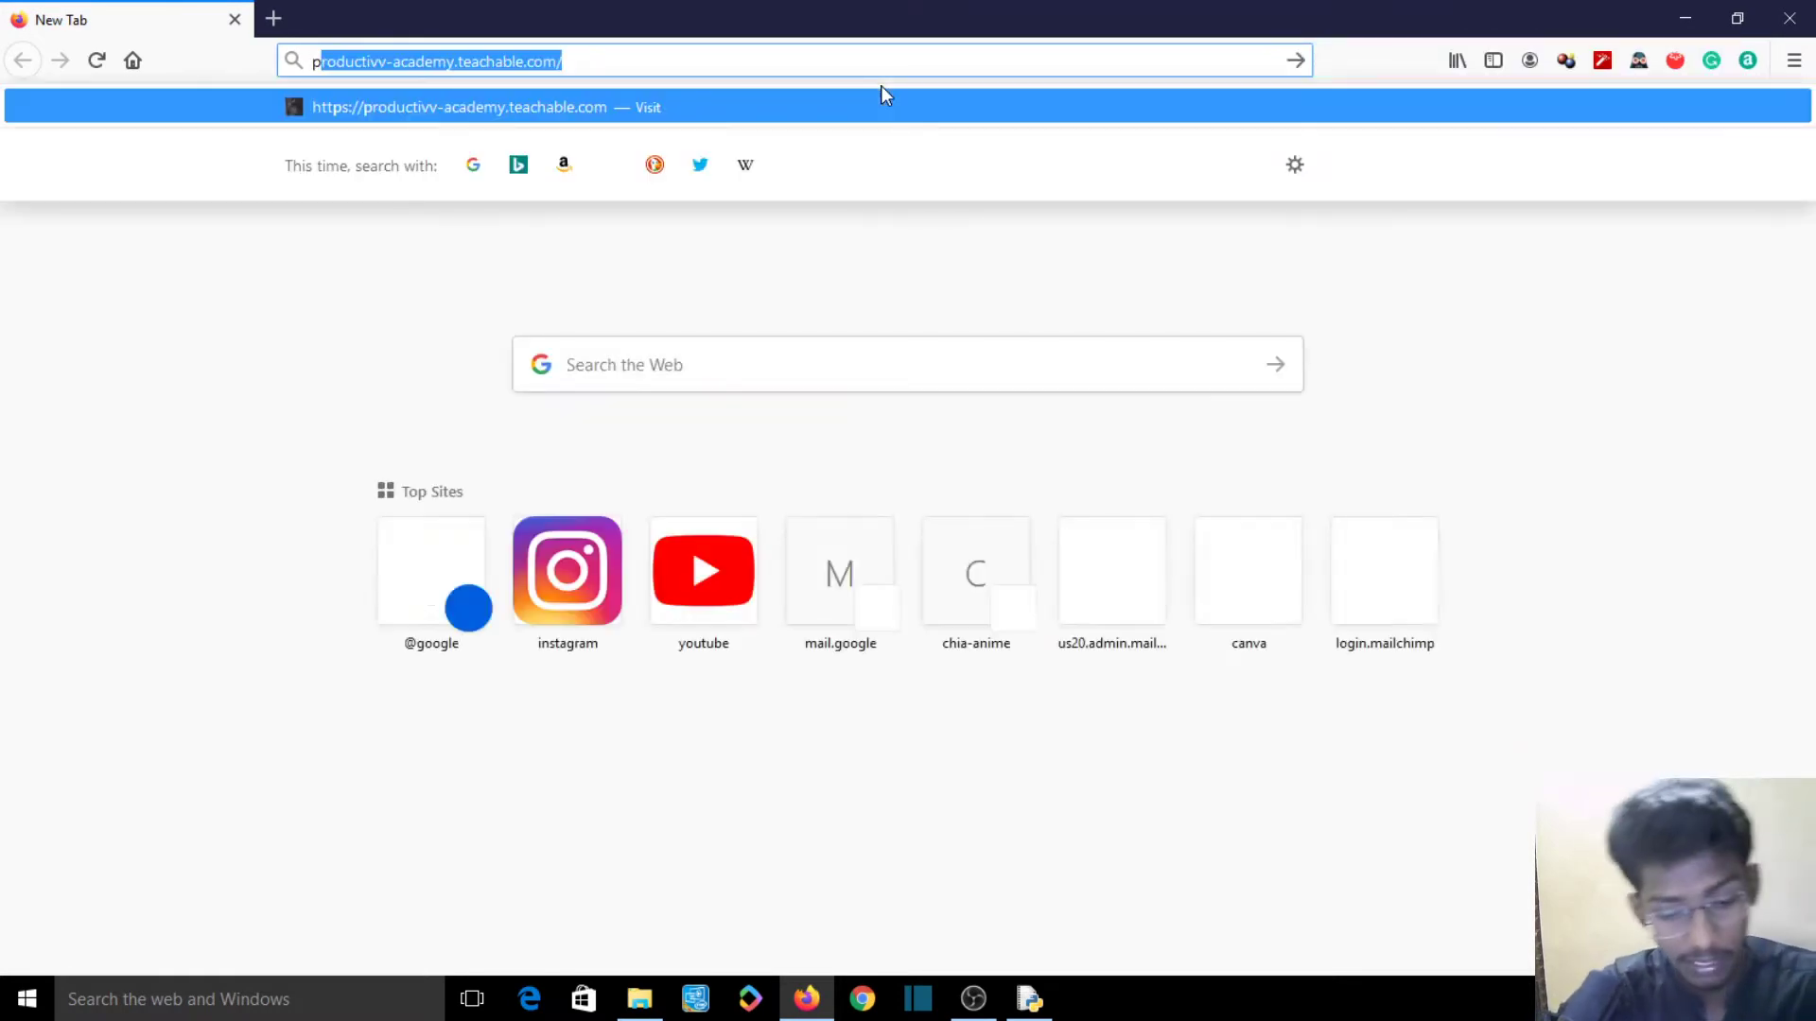
{"action": "key", "text": "Return"}
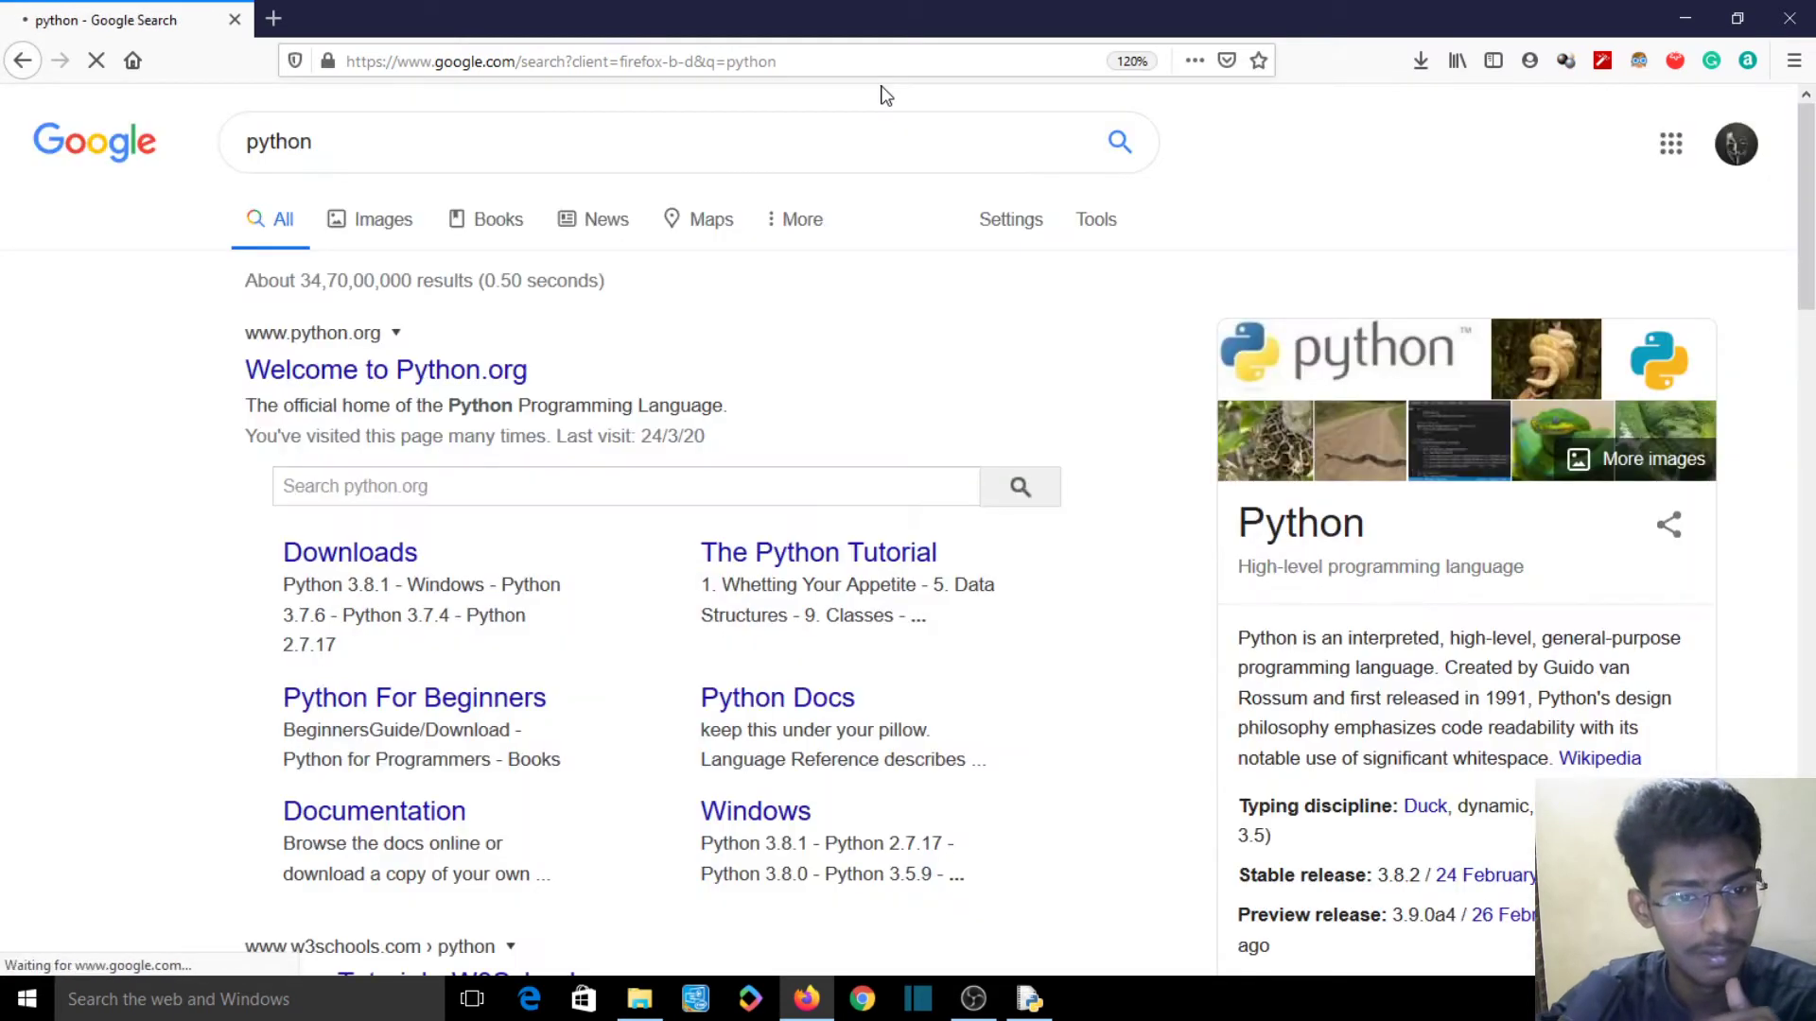
Open the Welcome to Python.org result in a new tab and switch to it.
{"action": "left_click", "coordinate": [462, 379]}
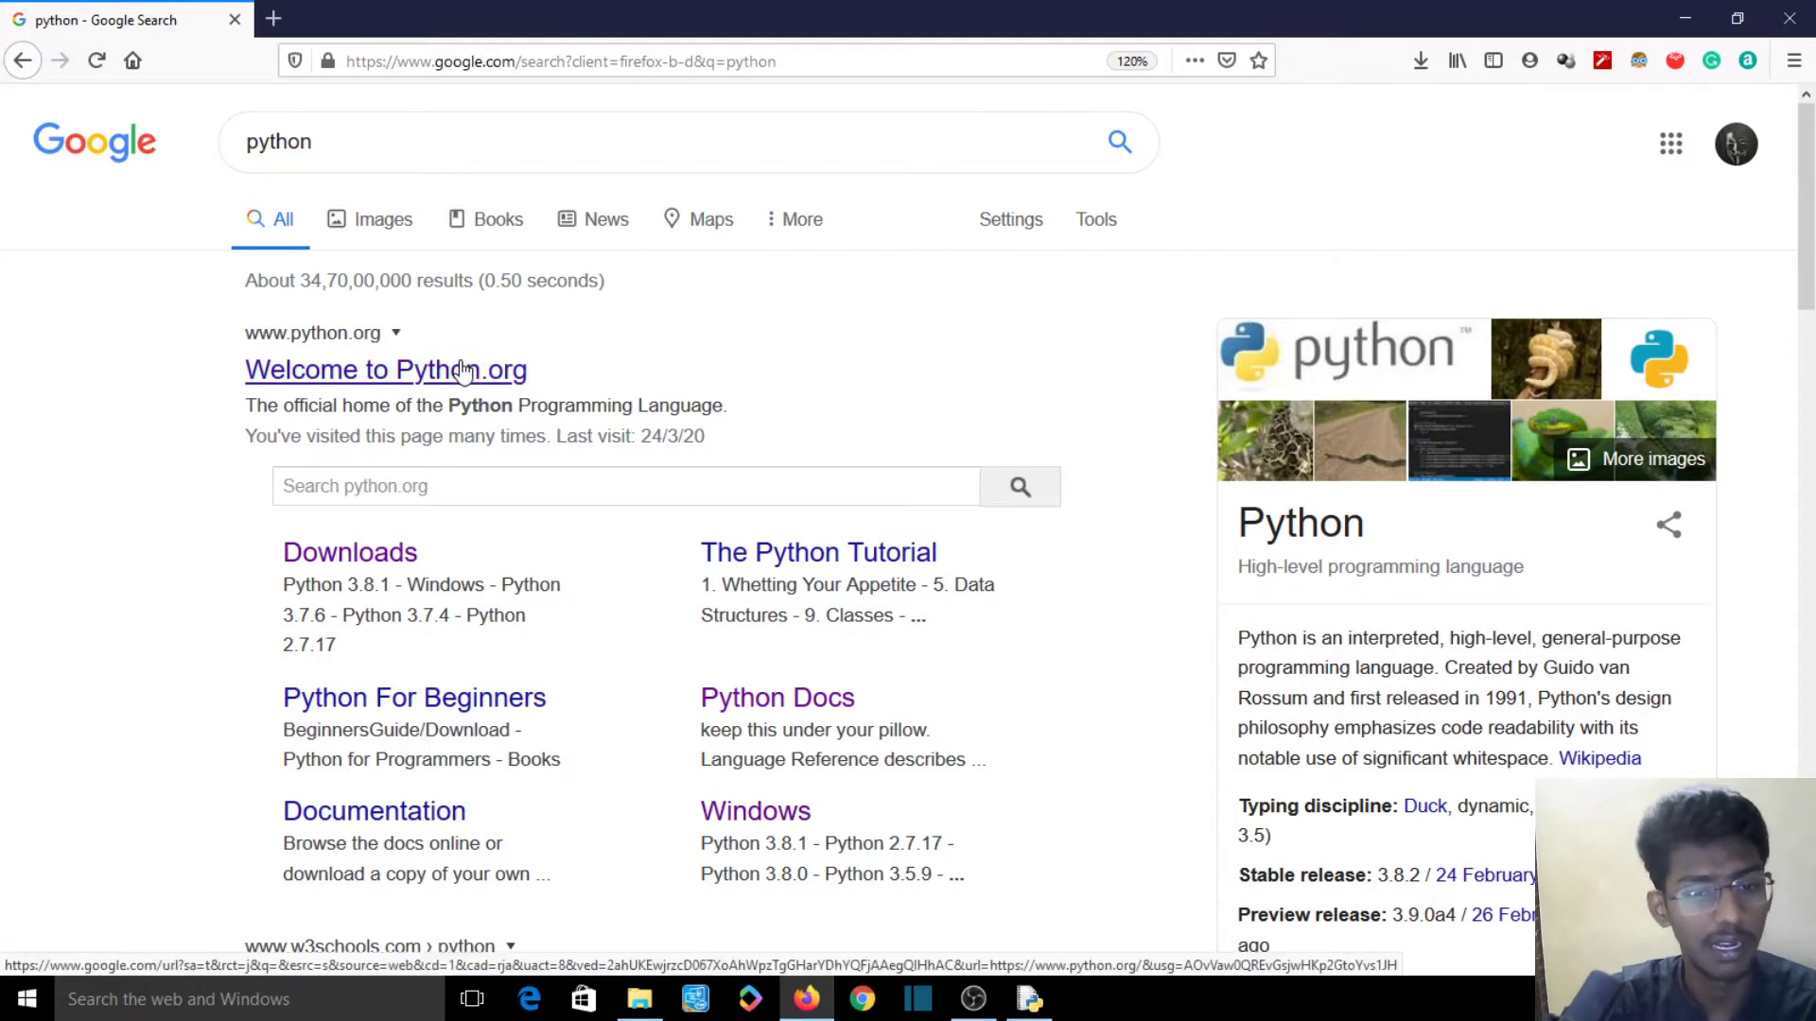
{"action": "right_click", "coordinate": [464, 367]}
{"action": "left_click", "coordinate": [509, 372]}
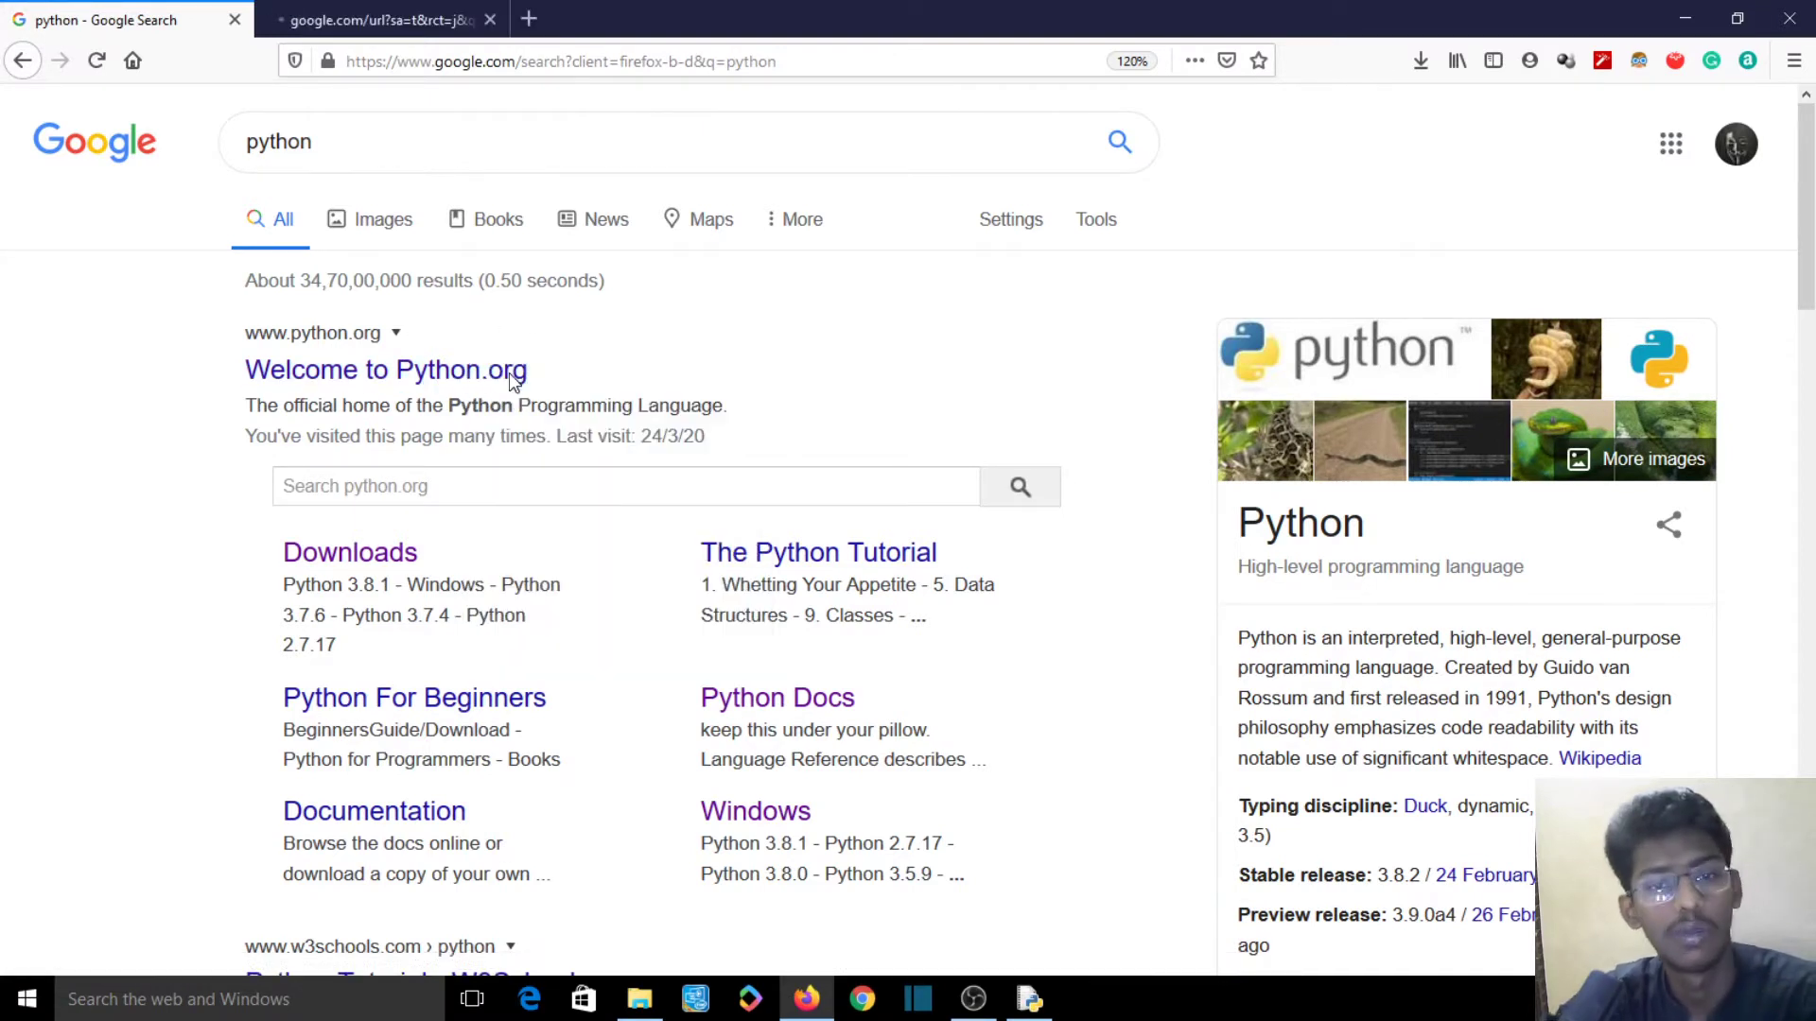
{"action": "left_click", "coordinate": [437, 4]}
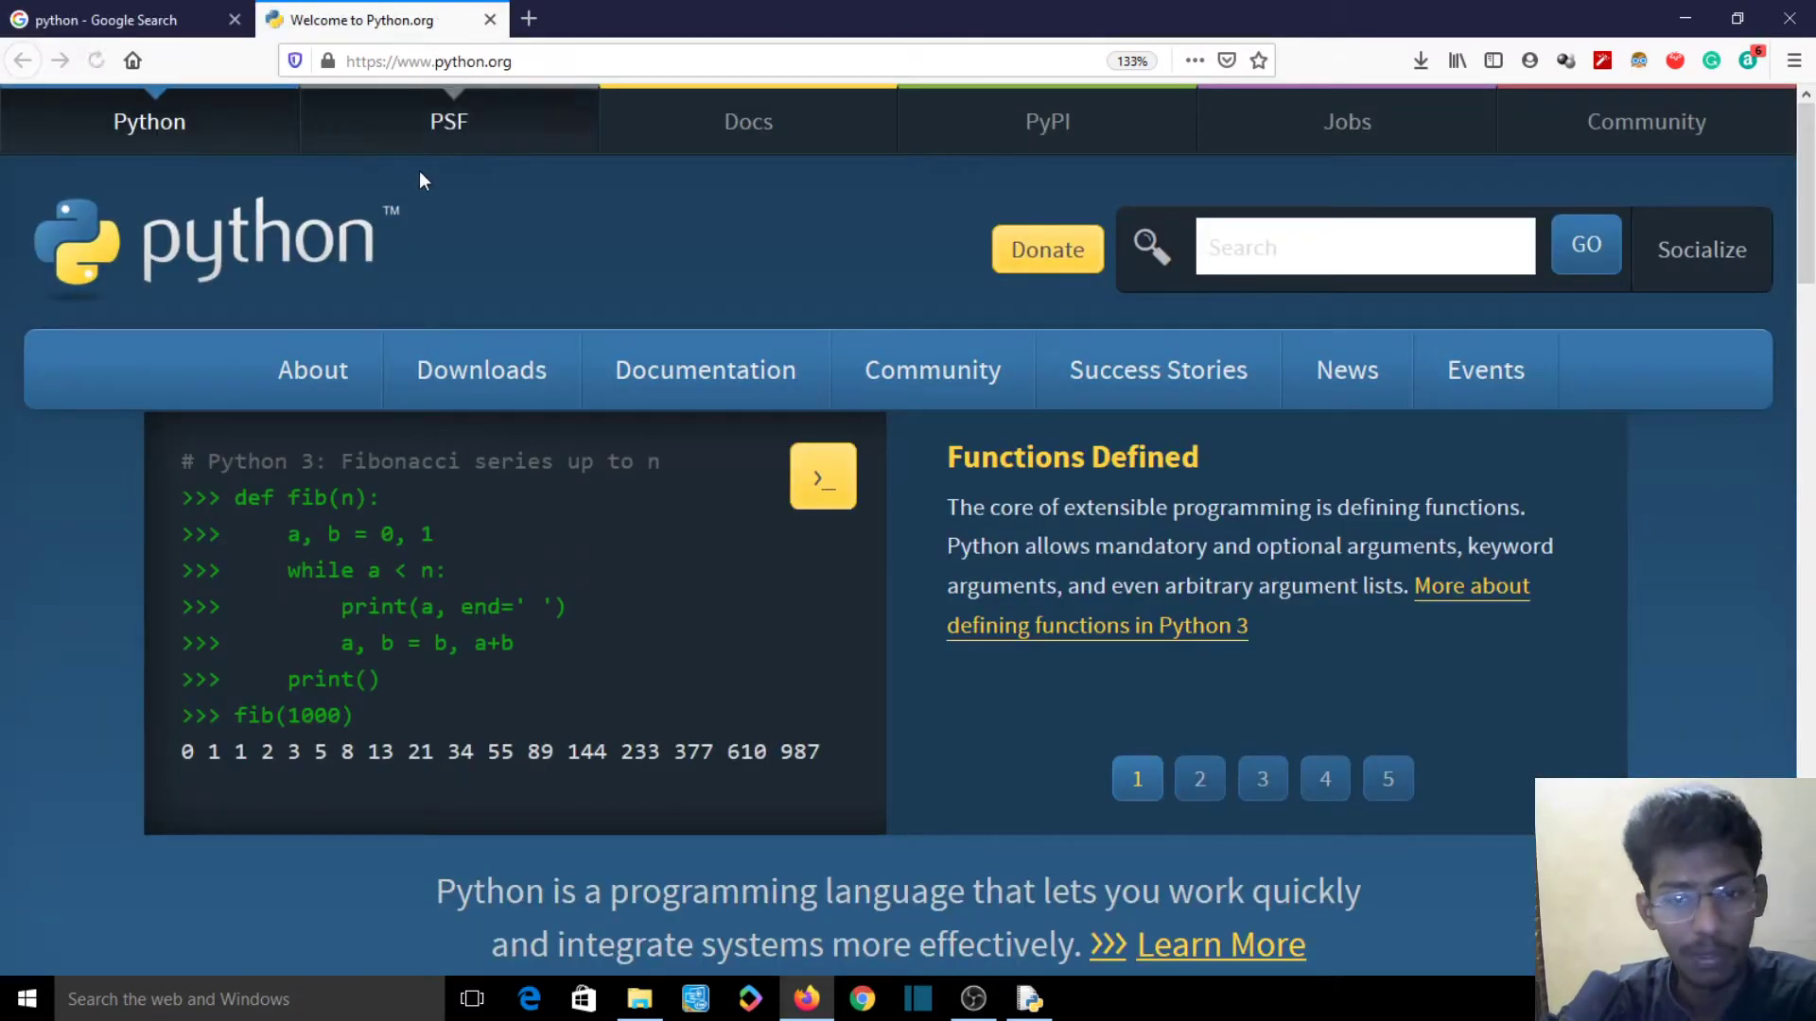
Save the Python 3.8.2 Windows installer (python-3.8.2.exe) from Downloads and check its progress.
{"action": "mouse_move", "coordinate": [517, 355]}
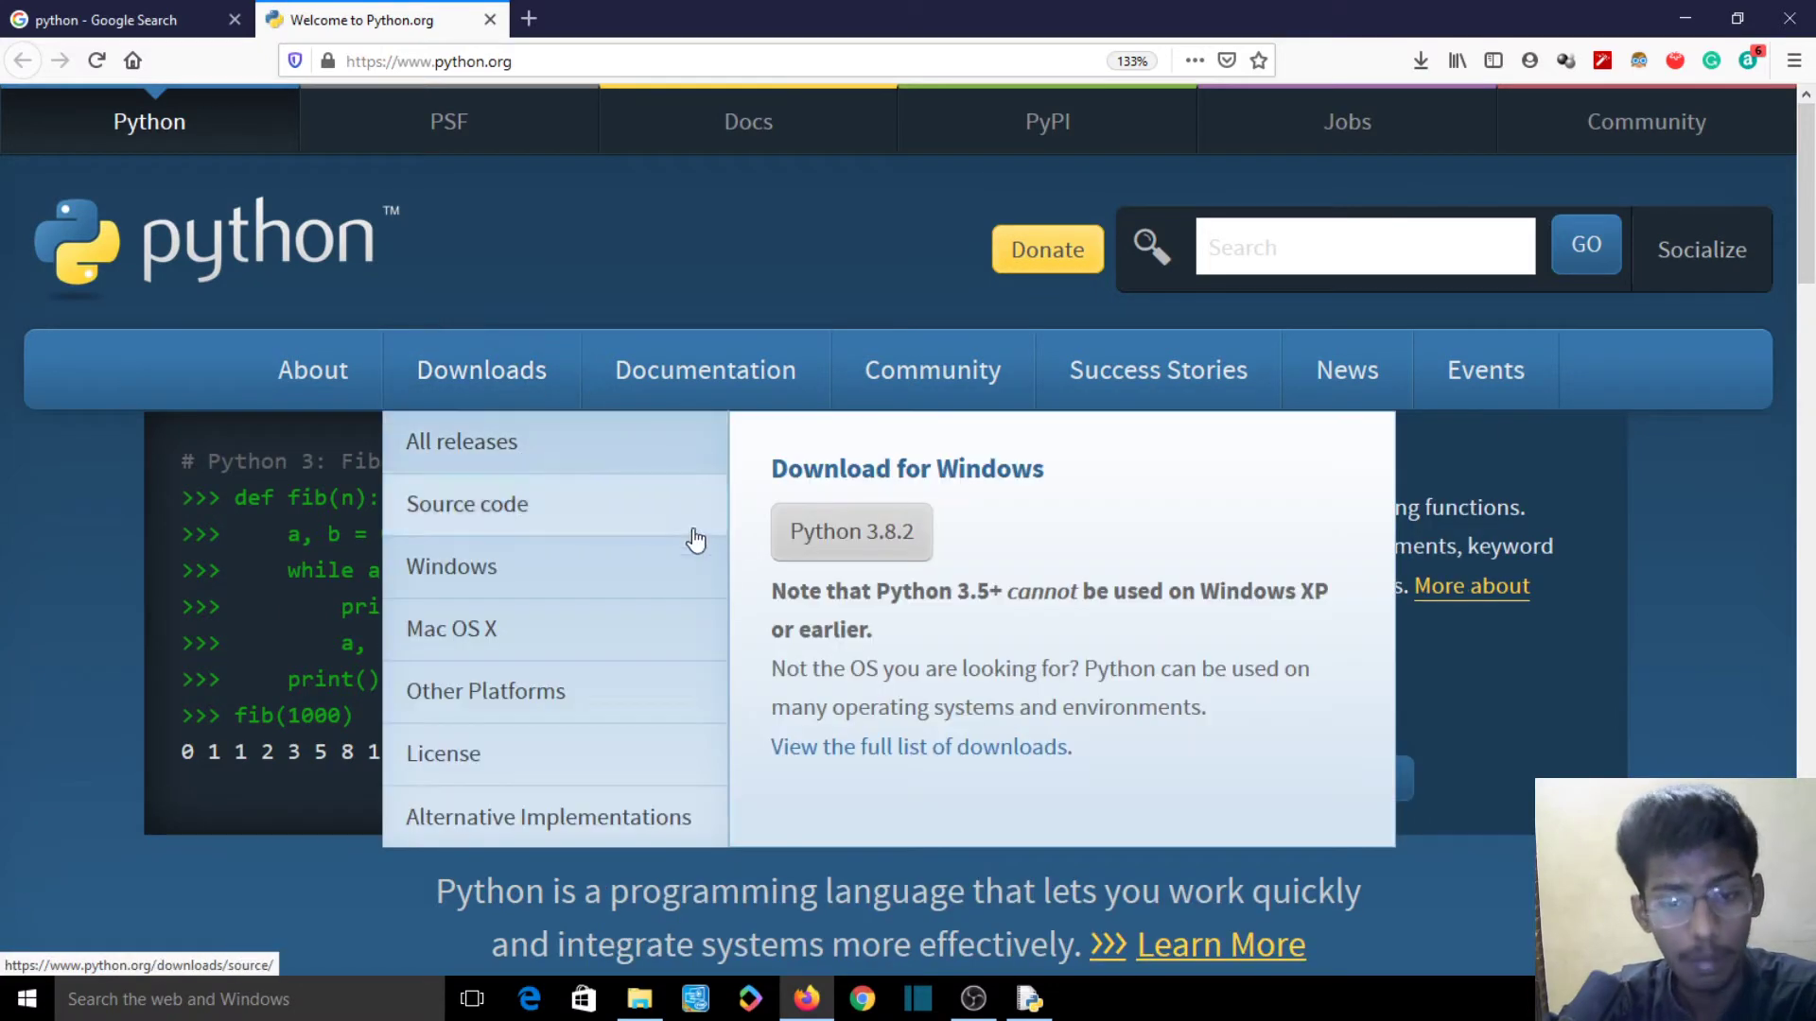
{"action": "left_click", "coordinate": [806, 555]}
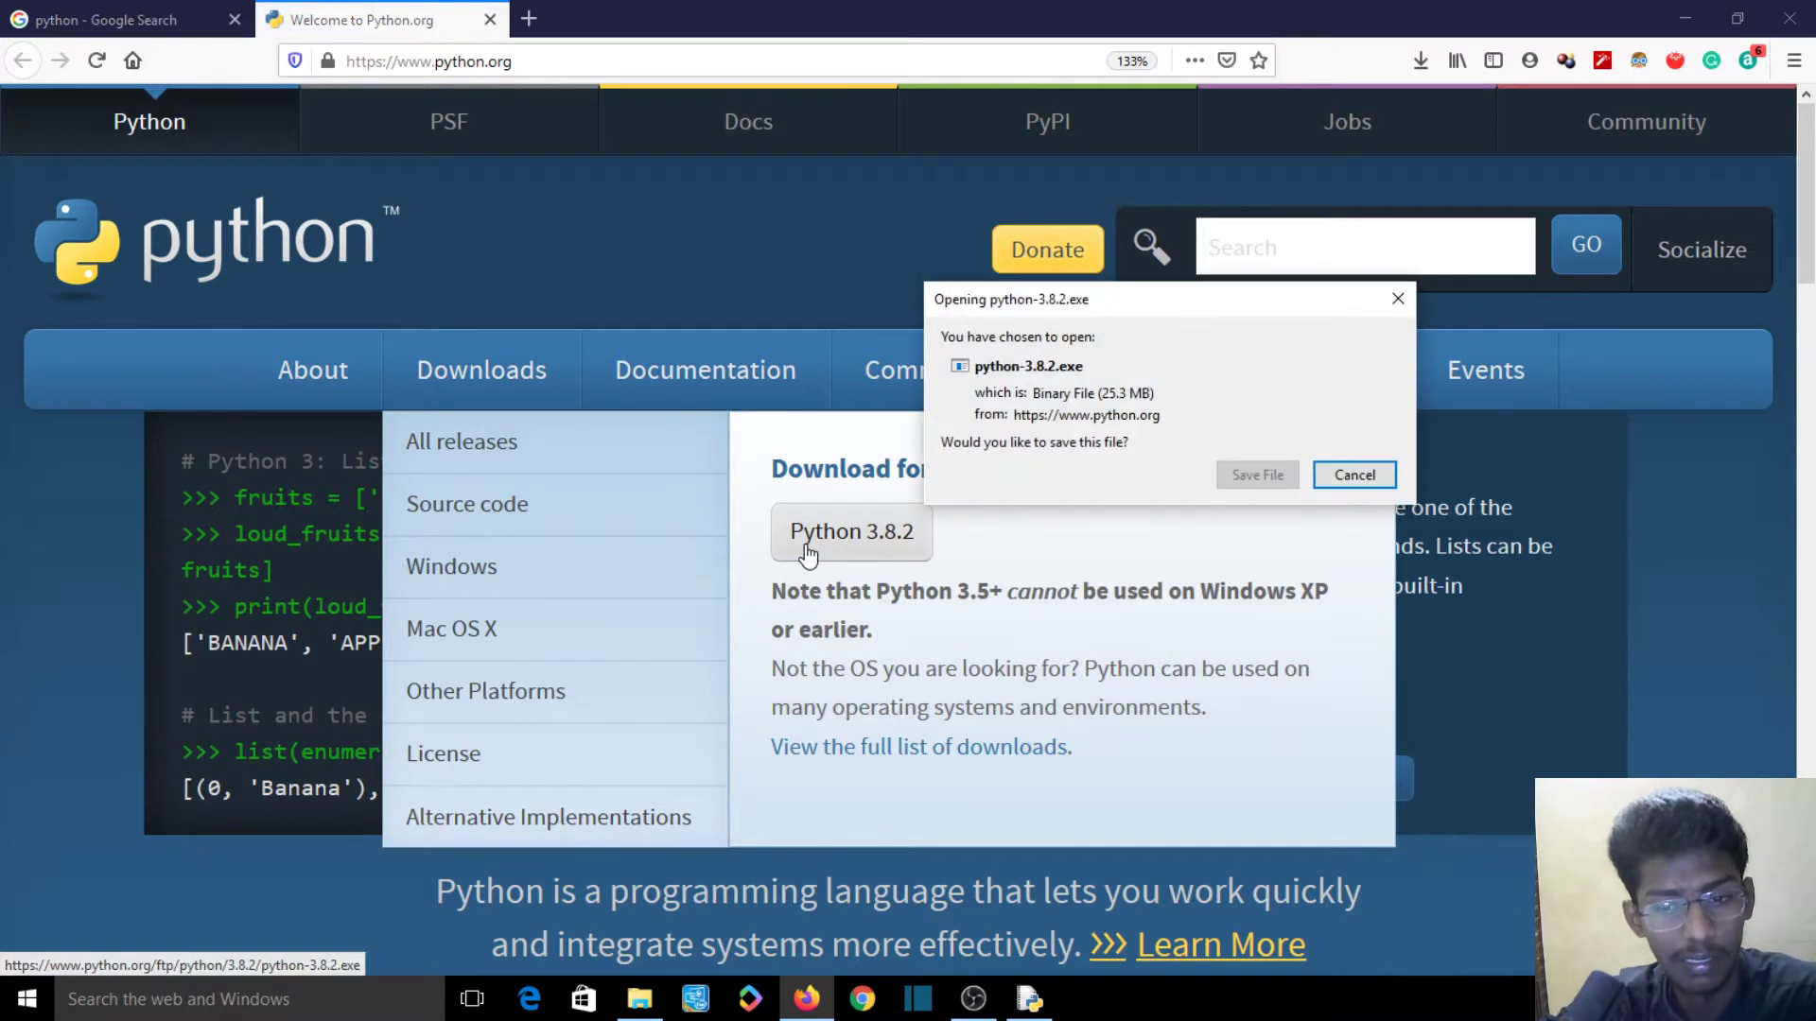
{"action": "left_click", "coordinate": [1258, 474]}
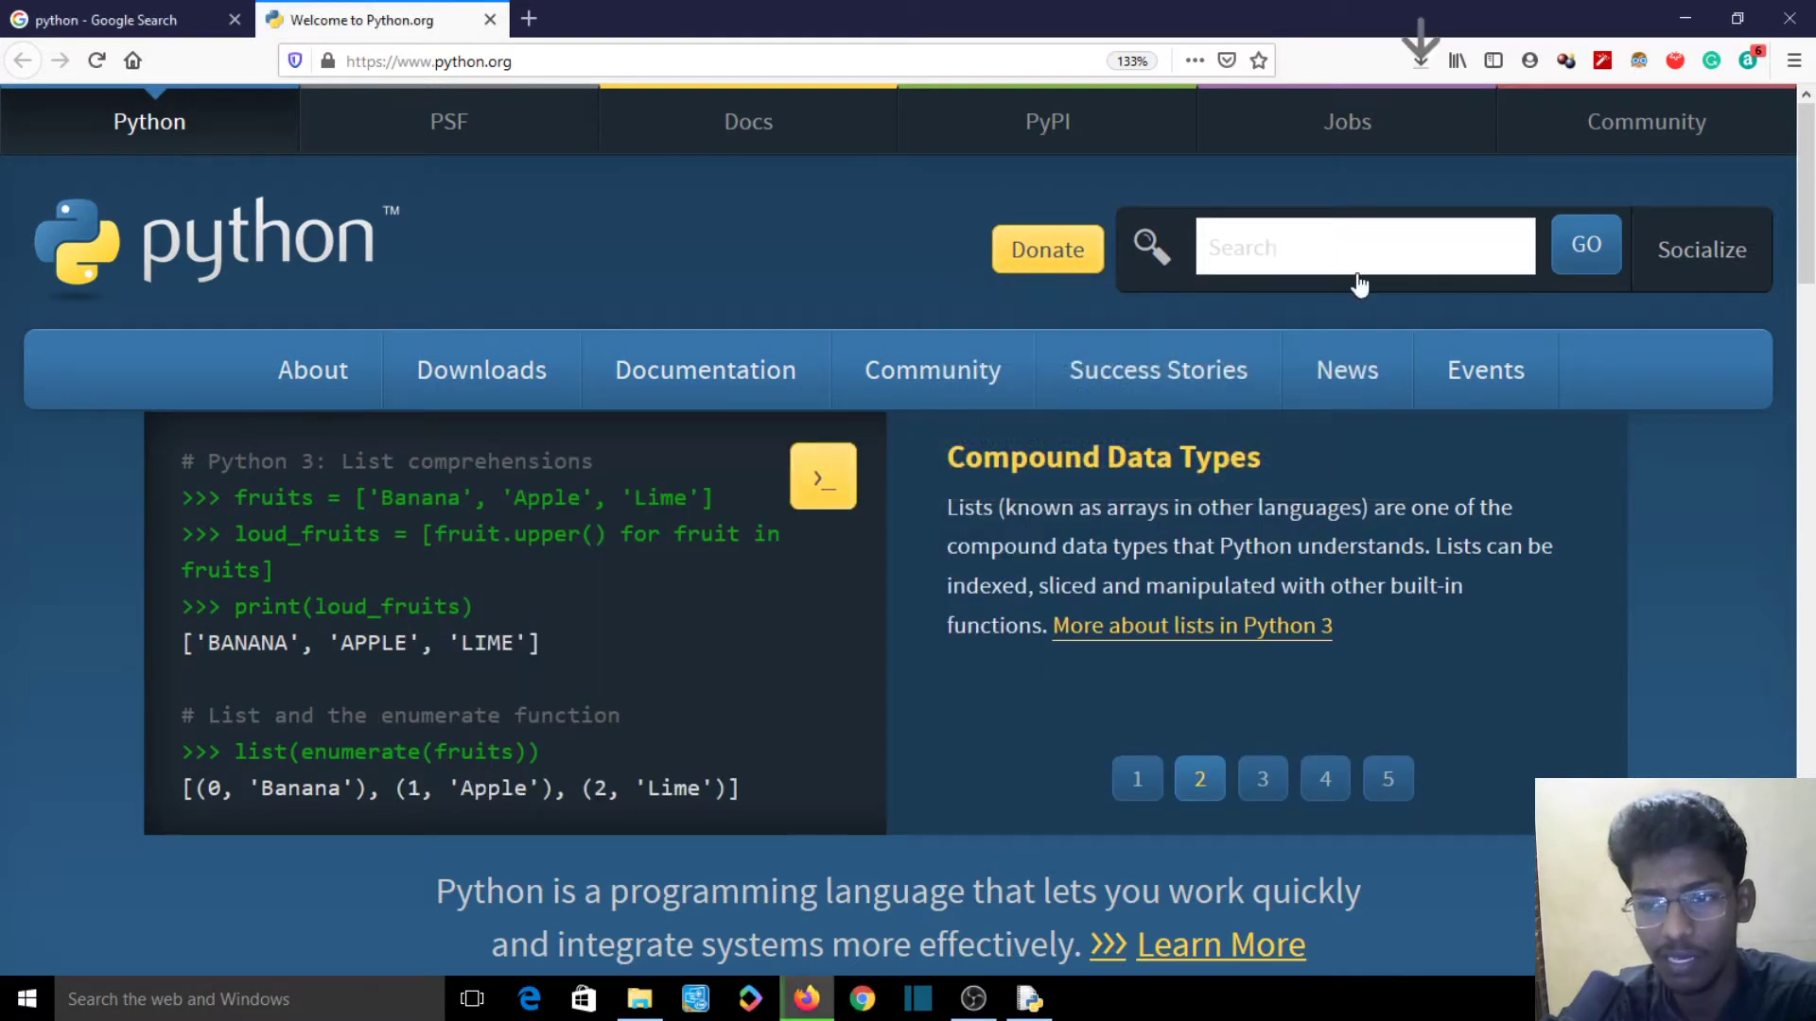
{"action": "left_click", "coordinate": [1422, 60]}
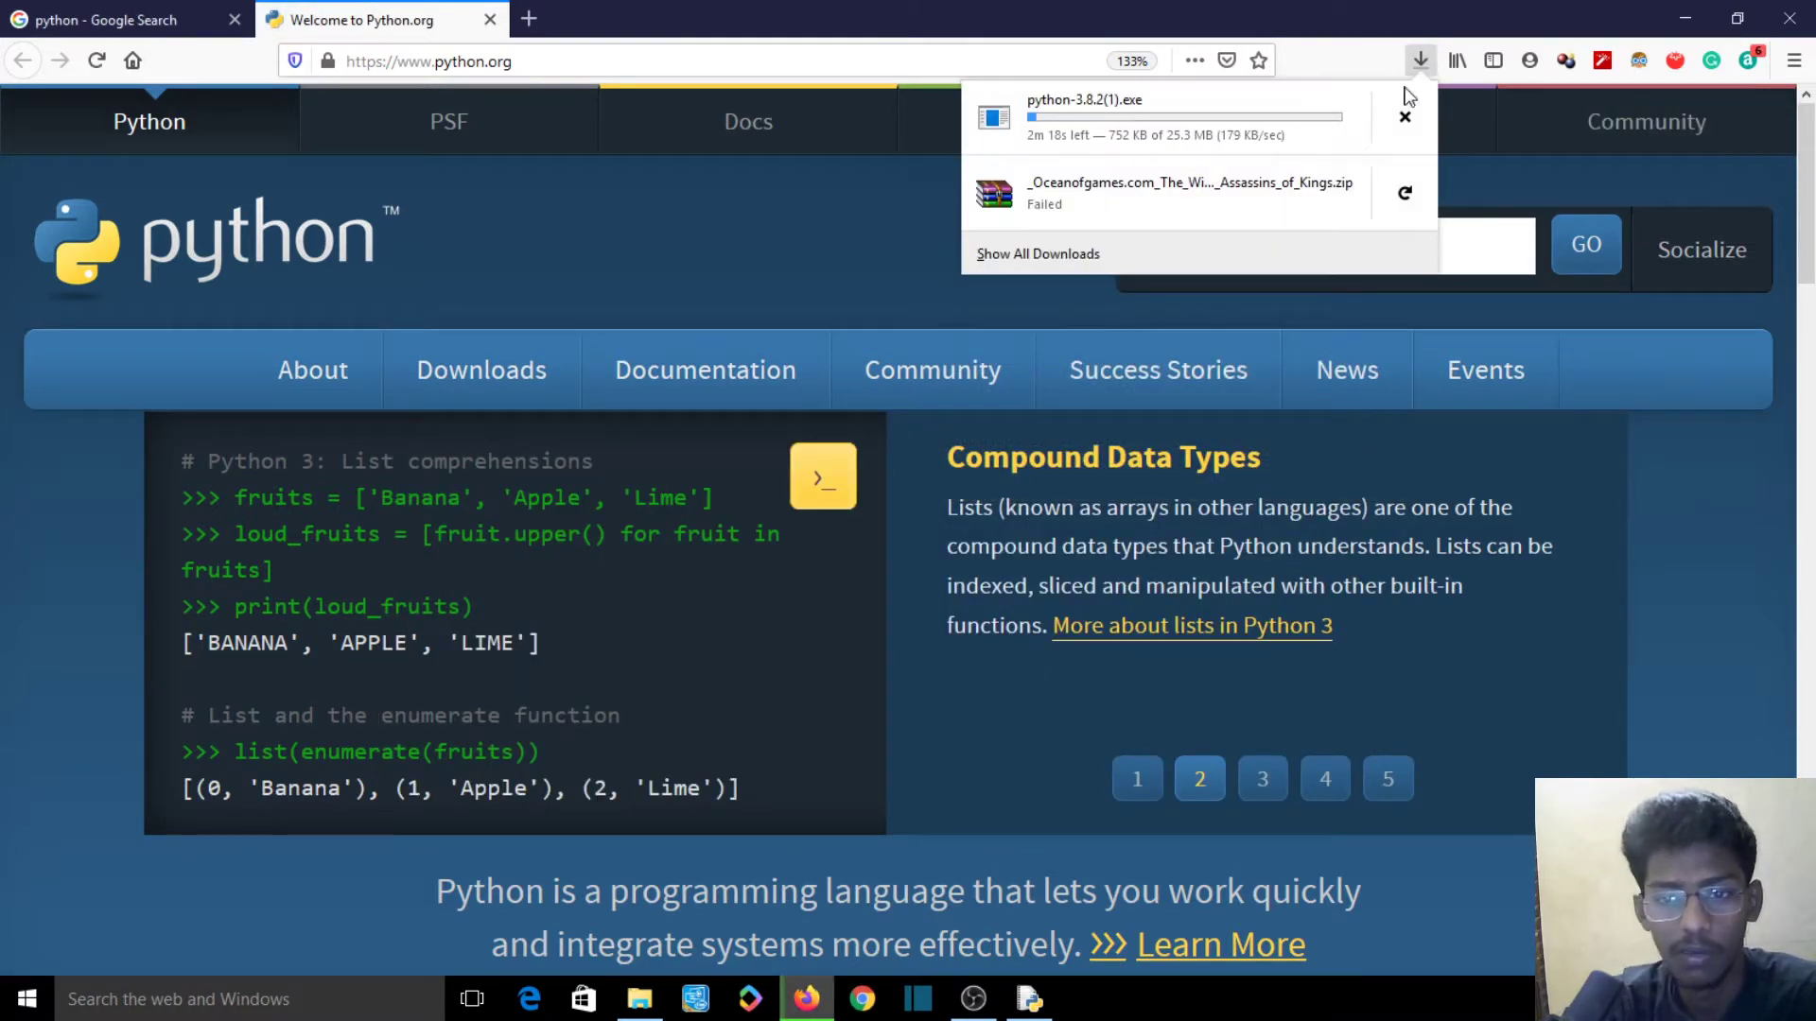
{"action": "left_click", "coordinate": [1422, 59]}
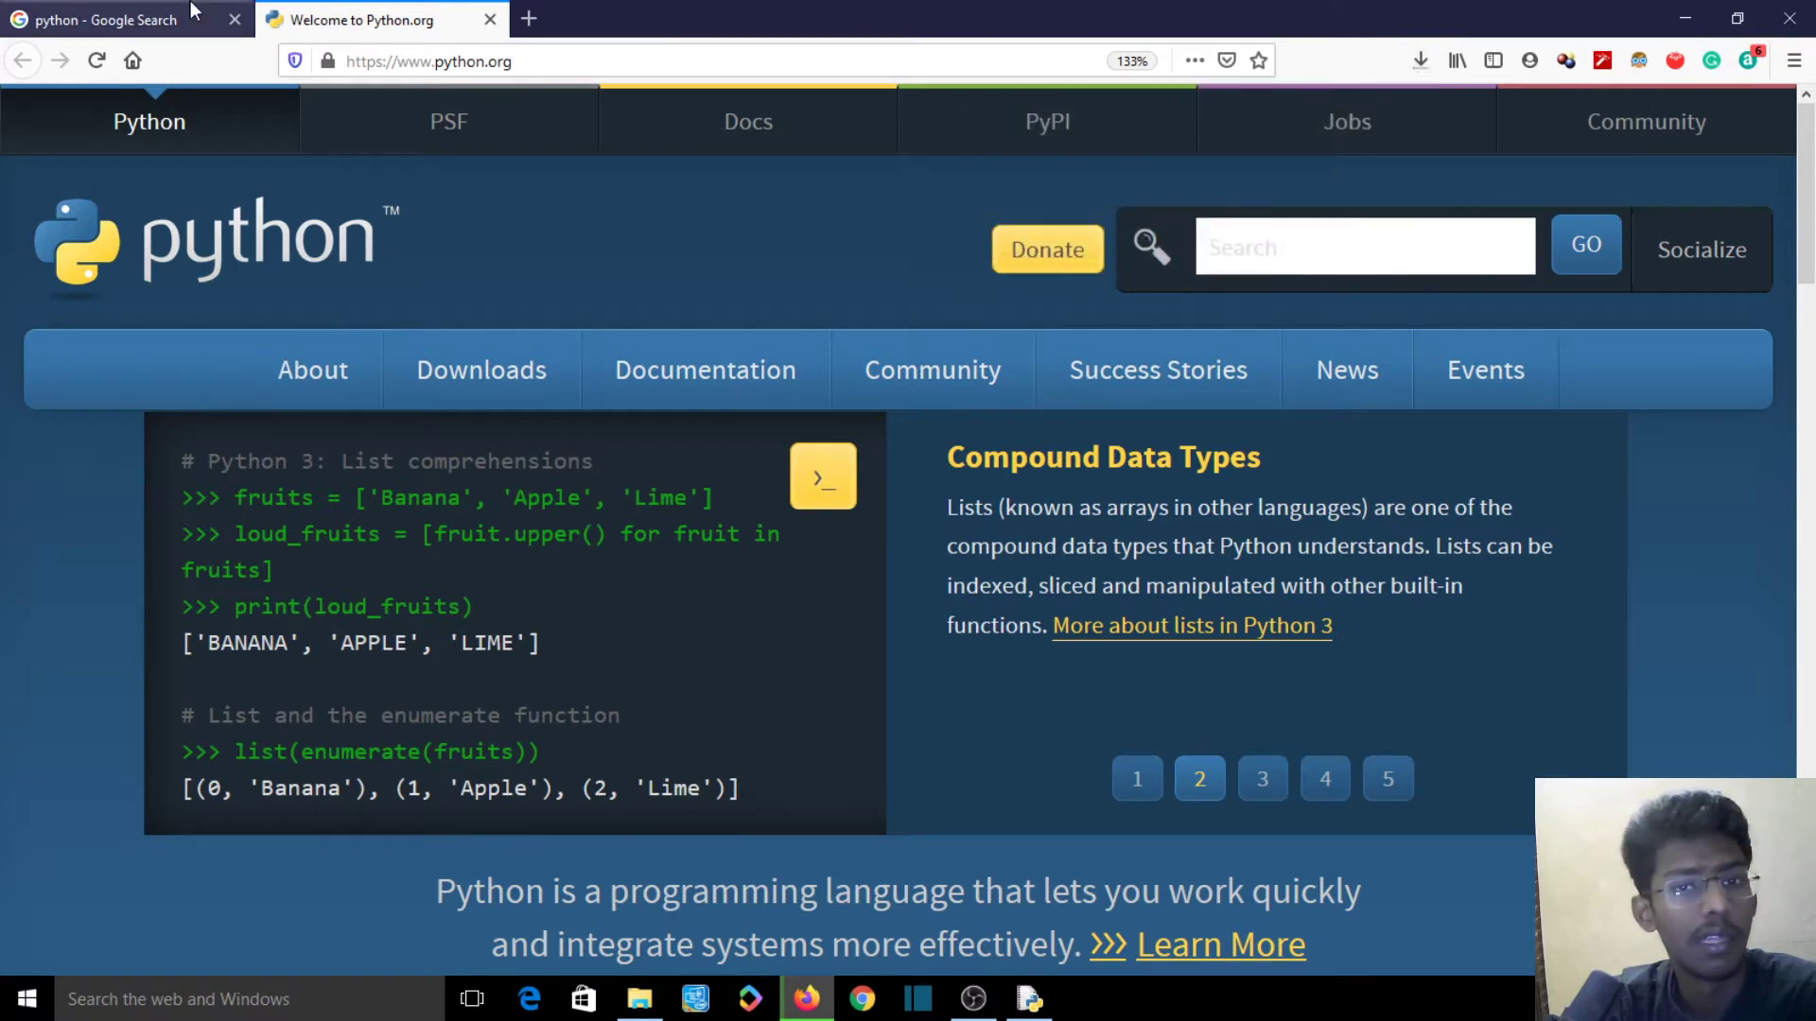
Return to the Google python results and zoom the page to 133%.
{"action": "left_click", "coordinate": [114, 19]}
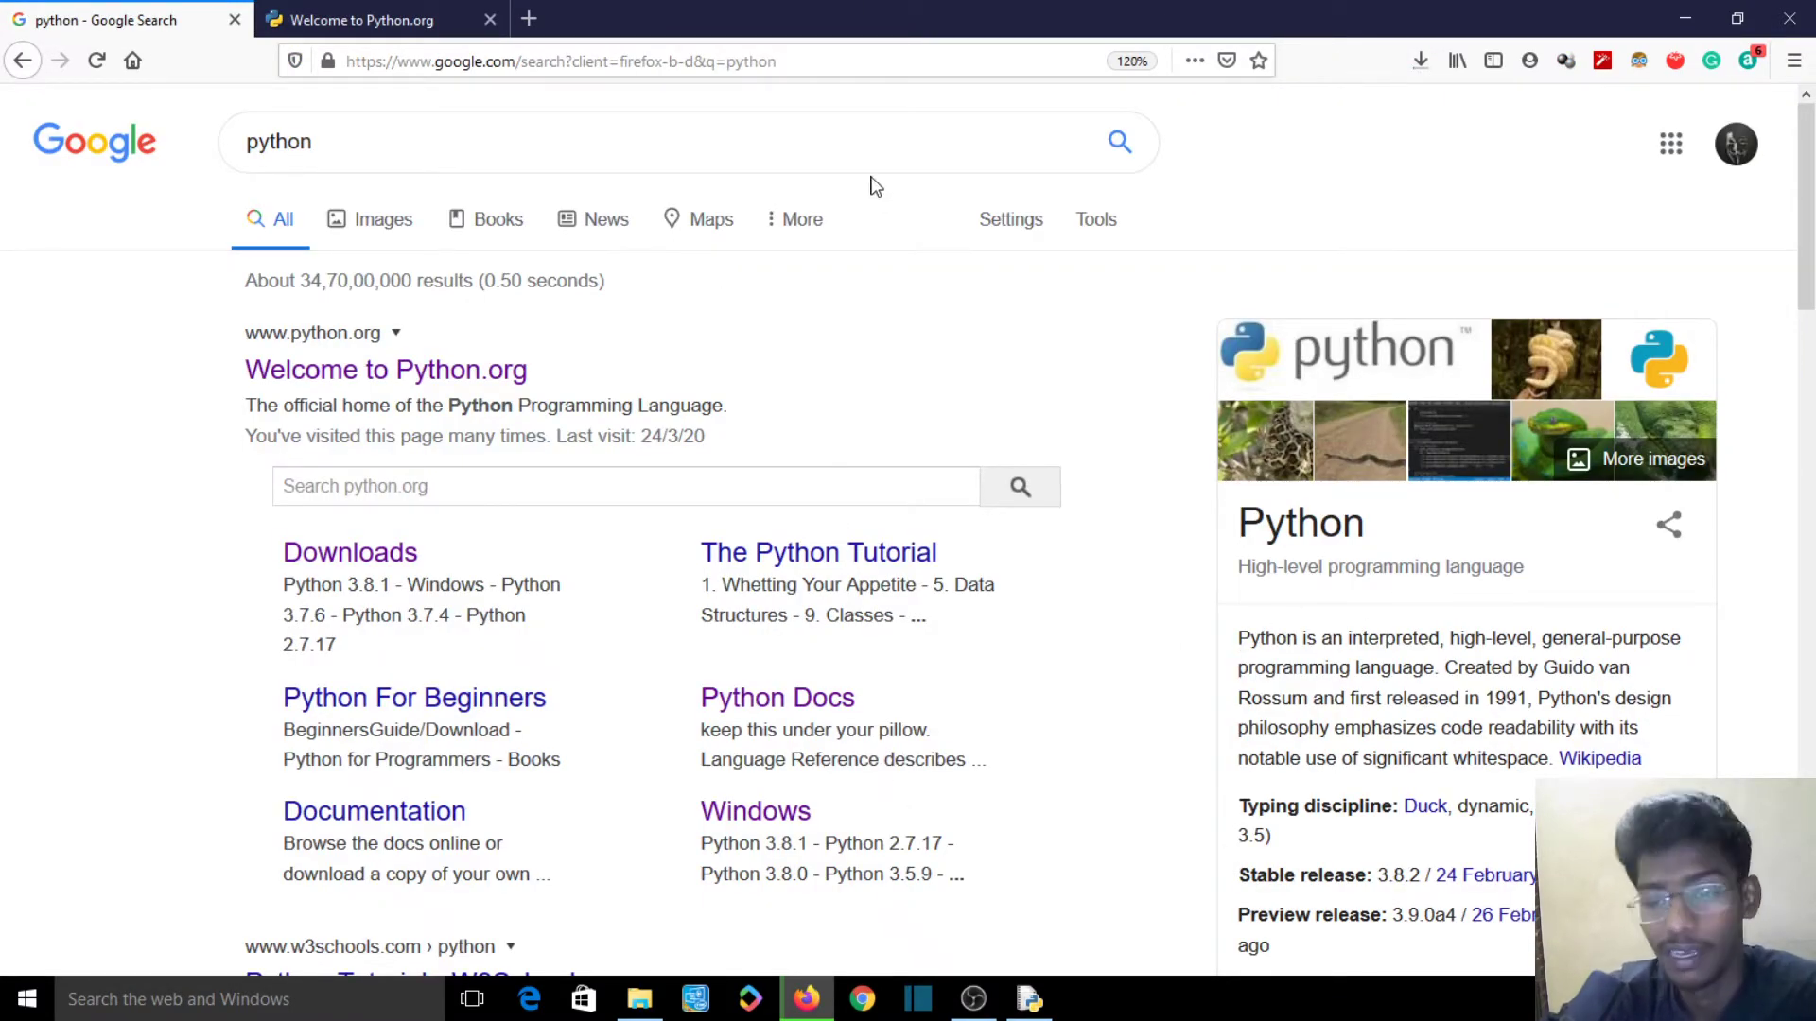
{"action": "scroll", "coordinate": [1808, 303], "scroll_direction": "down", "scroll_amount": 2}
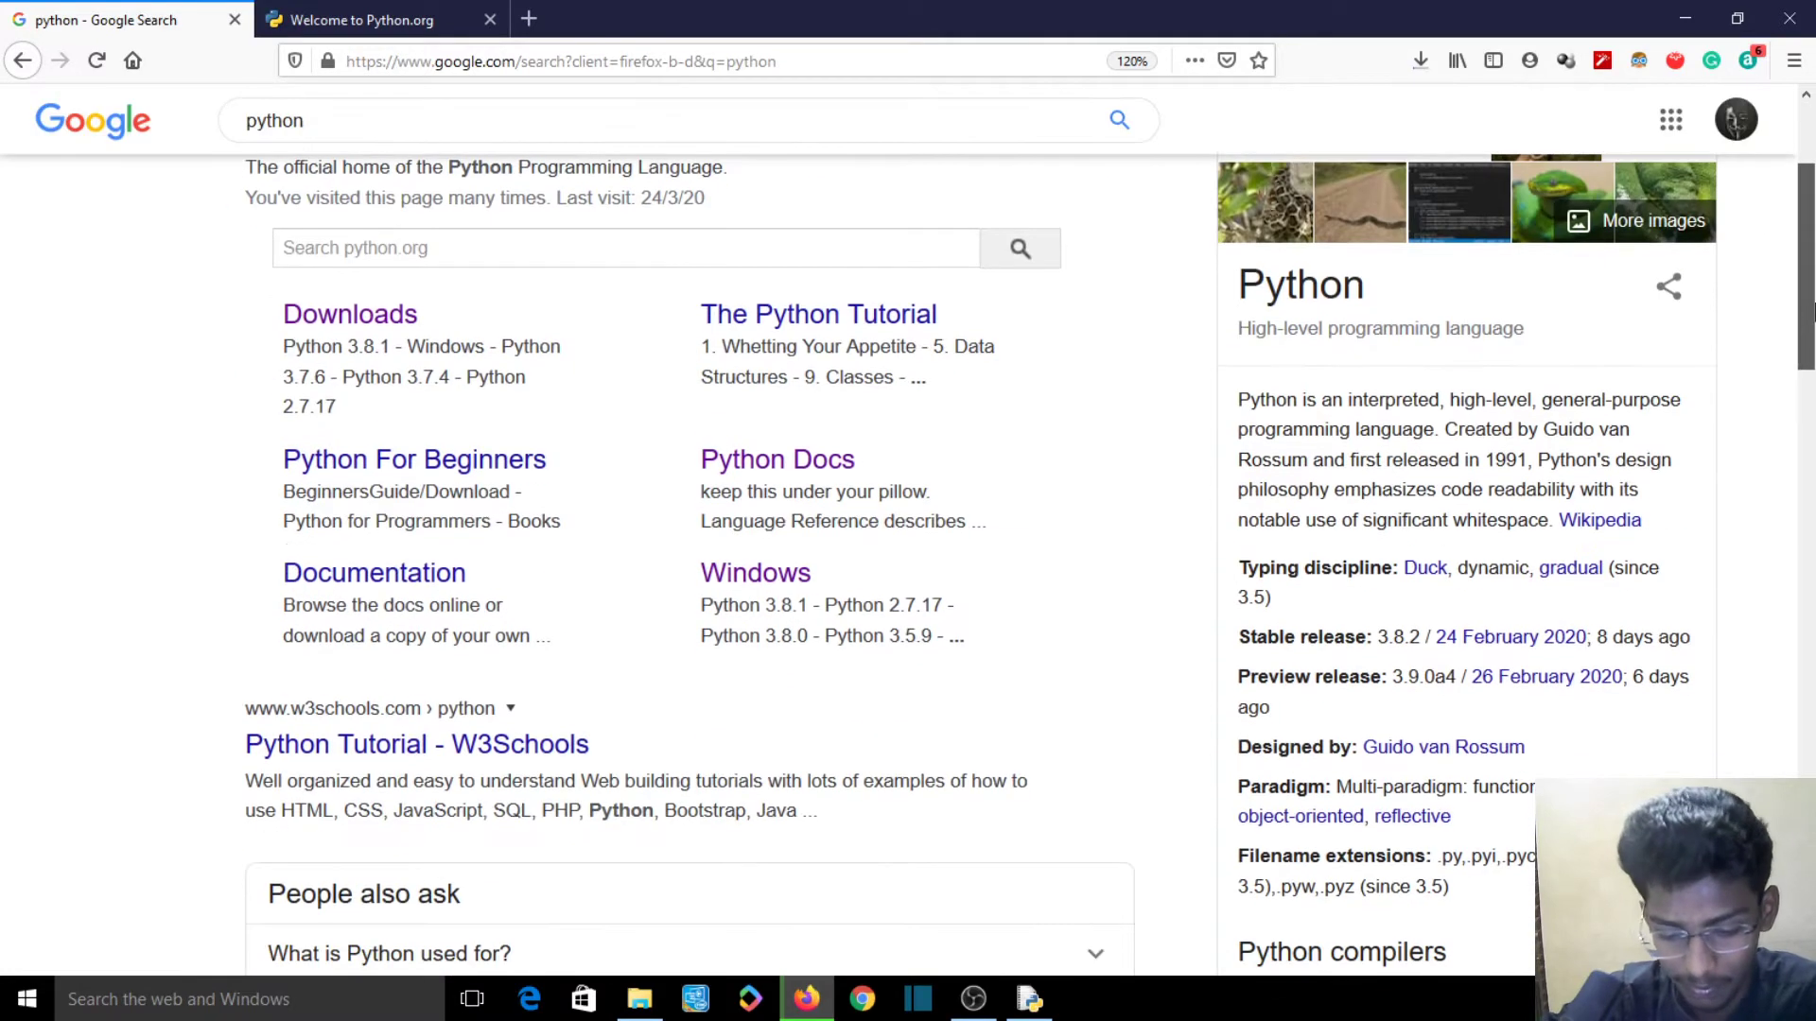
{"action": "key", "text": "ctrl+plus"}
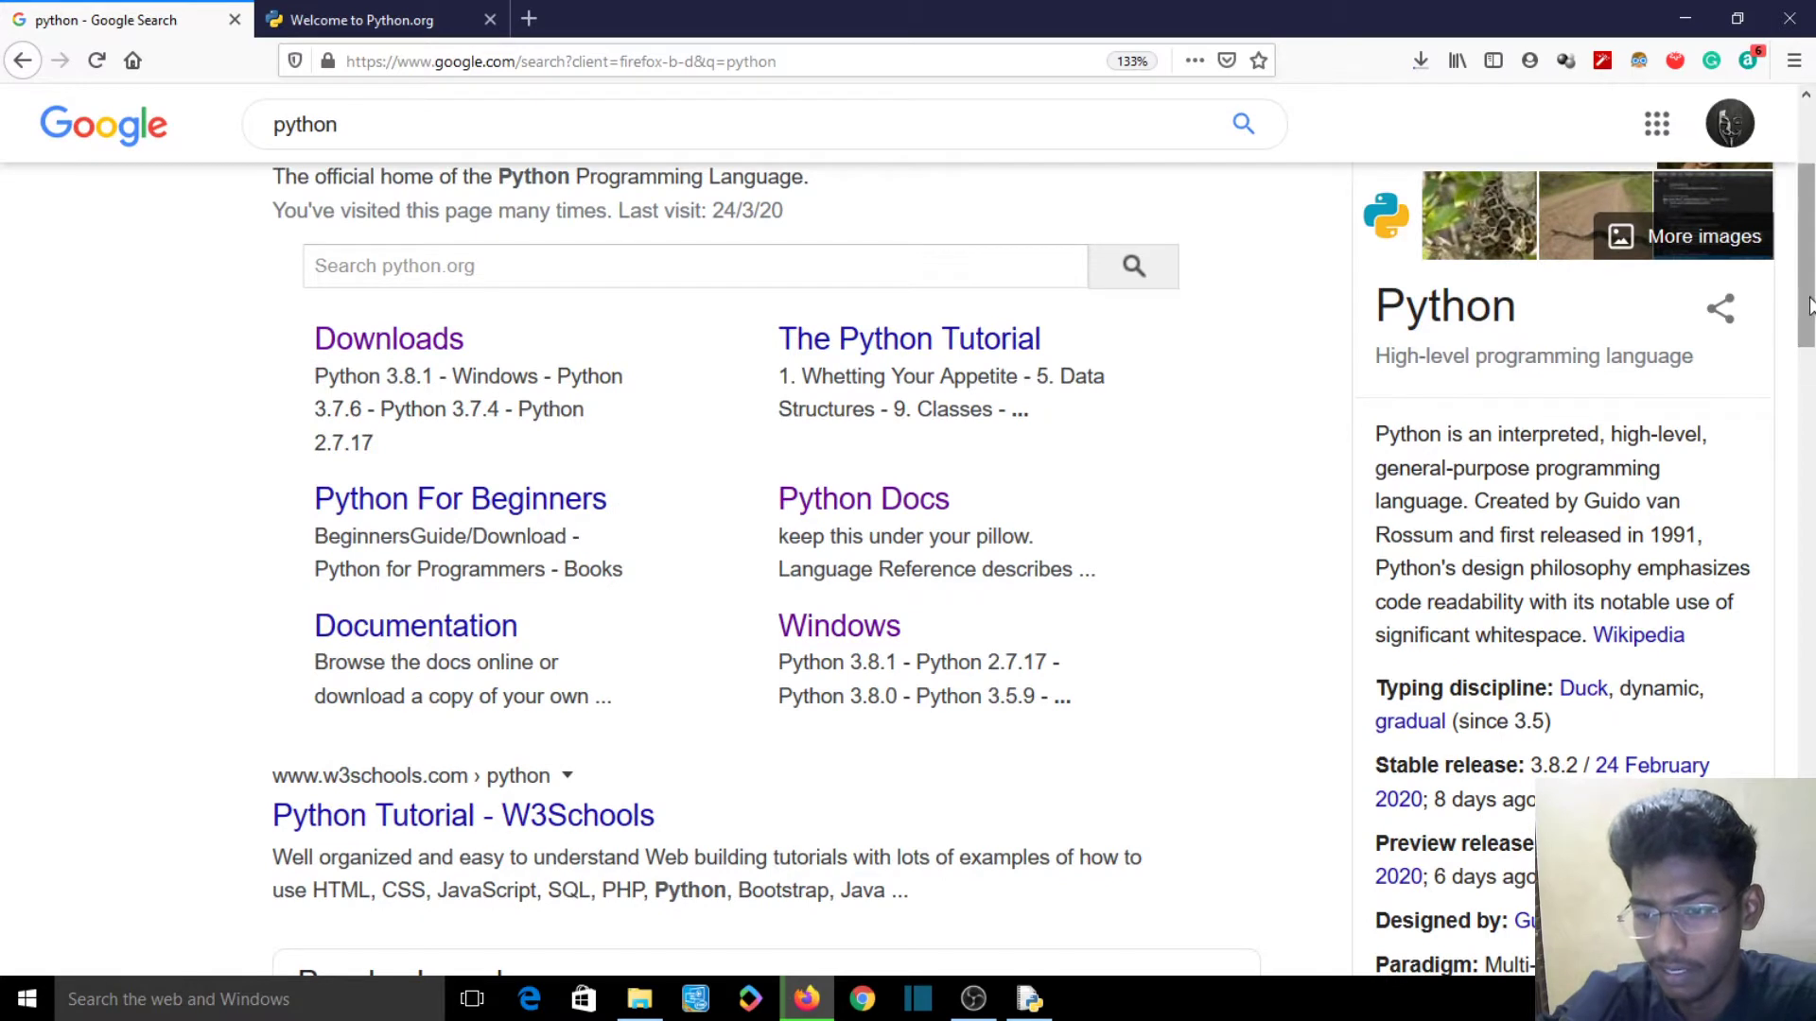
{"action": "scroll", "coordinate": [1787, 395], "scroll_direction": "down", "scroll_amount": 1}
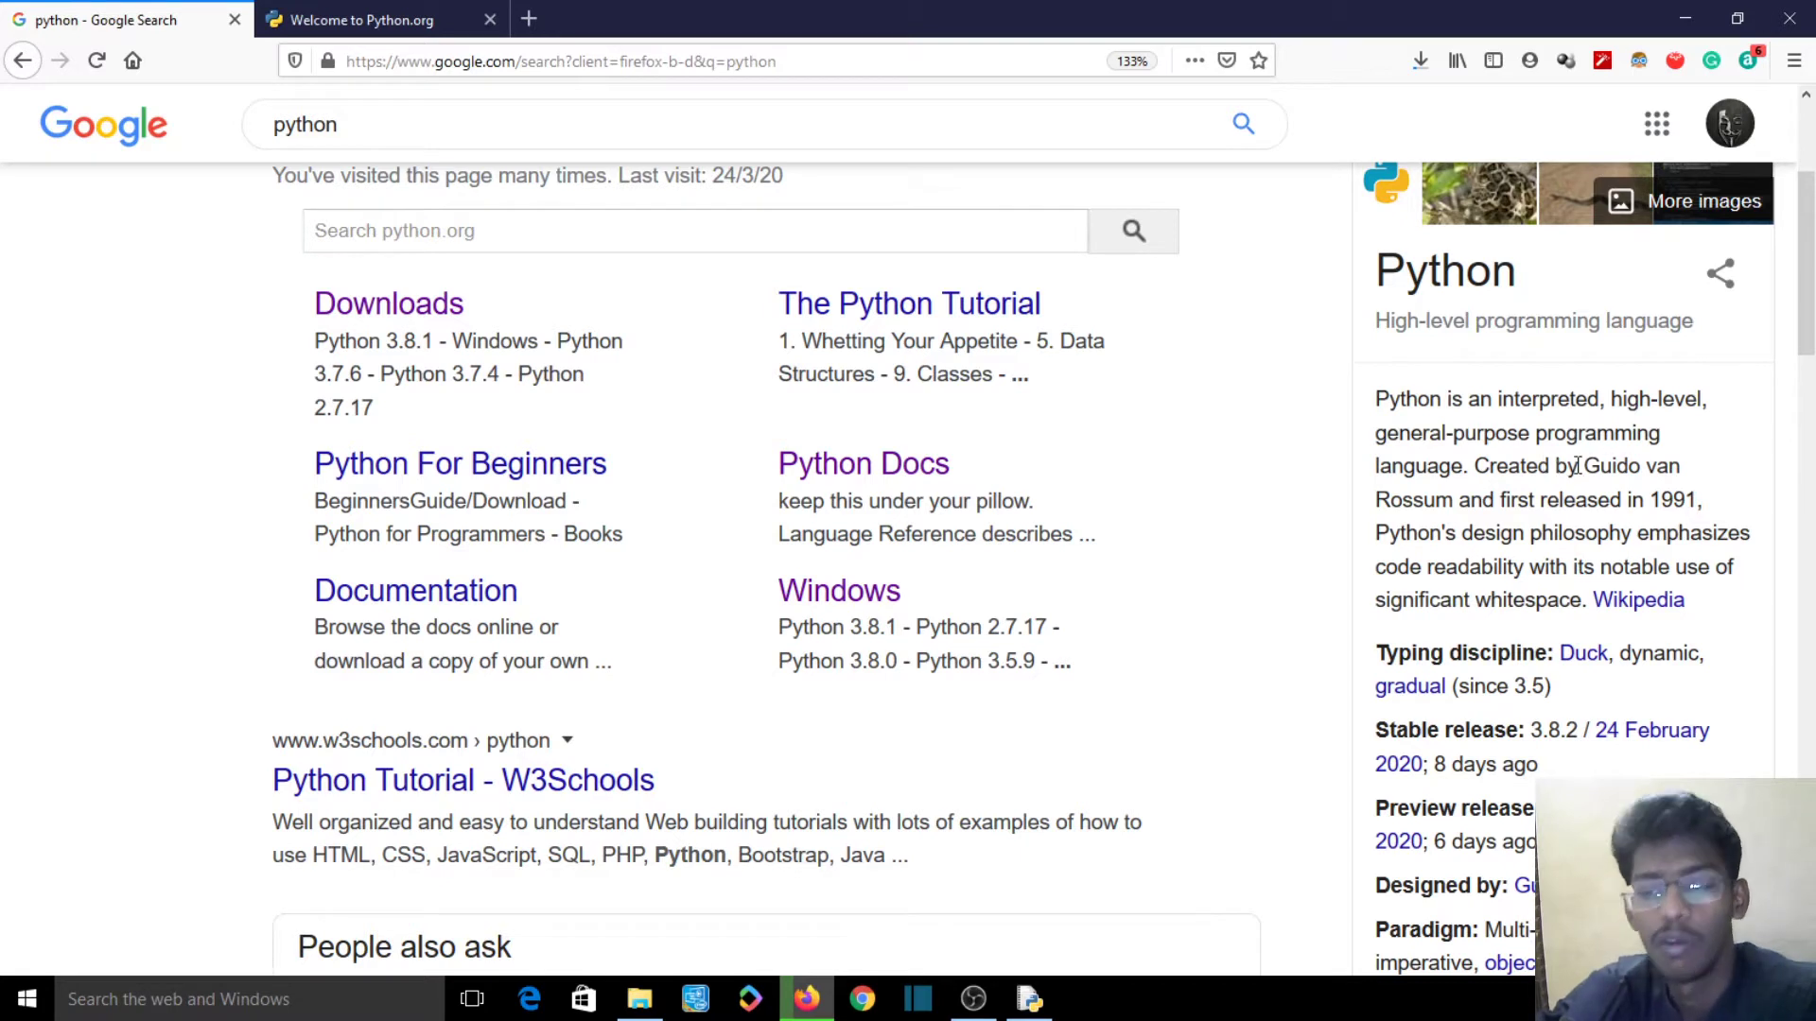
Highlight the creator, release-year and significant whitespace phrases in Python's description.
{"action": "left_click_drag", "start_coordinate": [1585, 468], "coordinate": [1710, 494]}
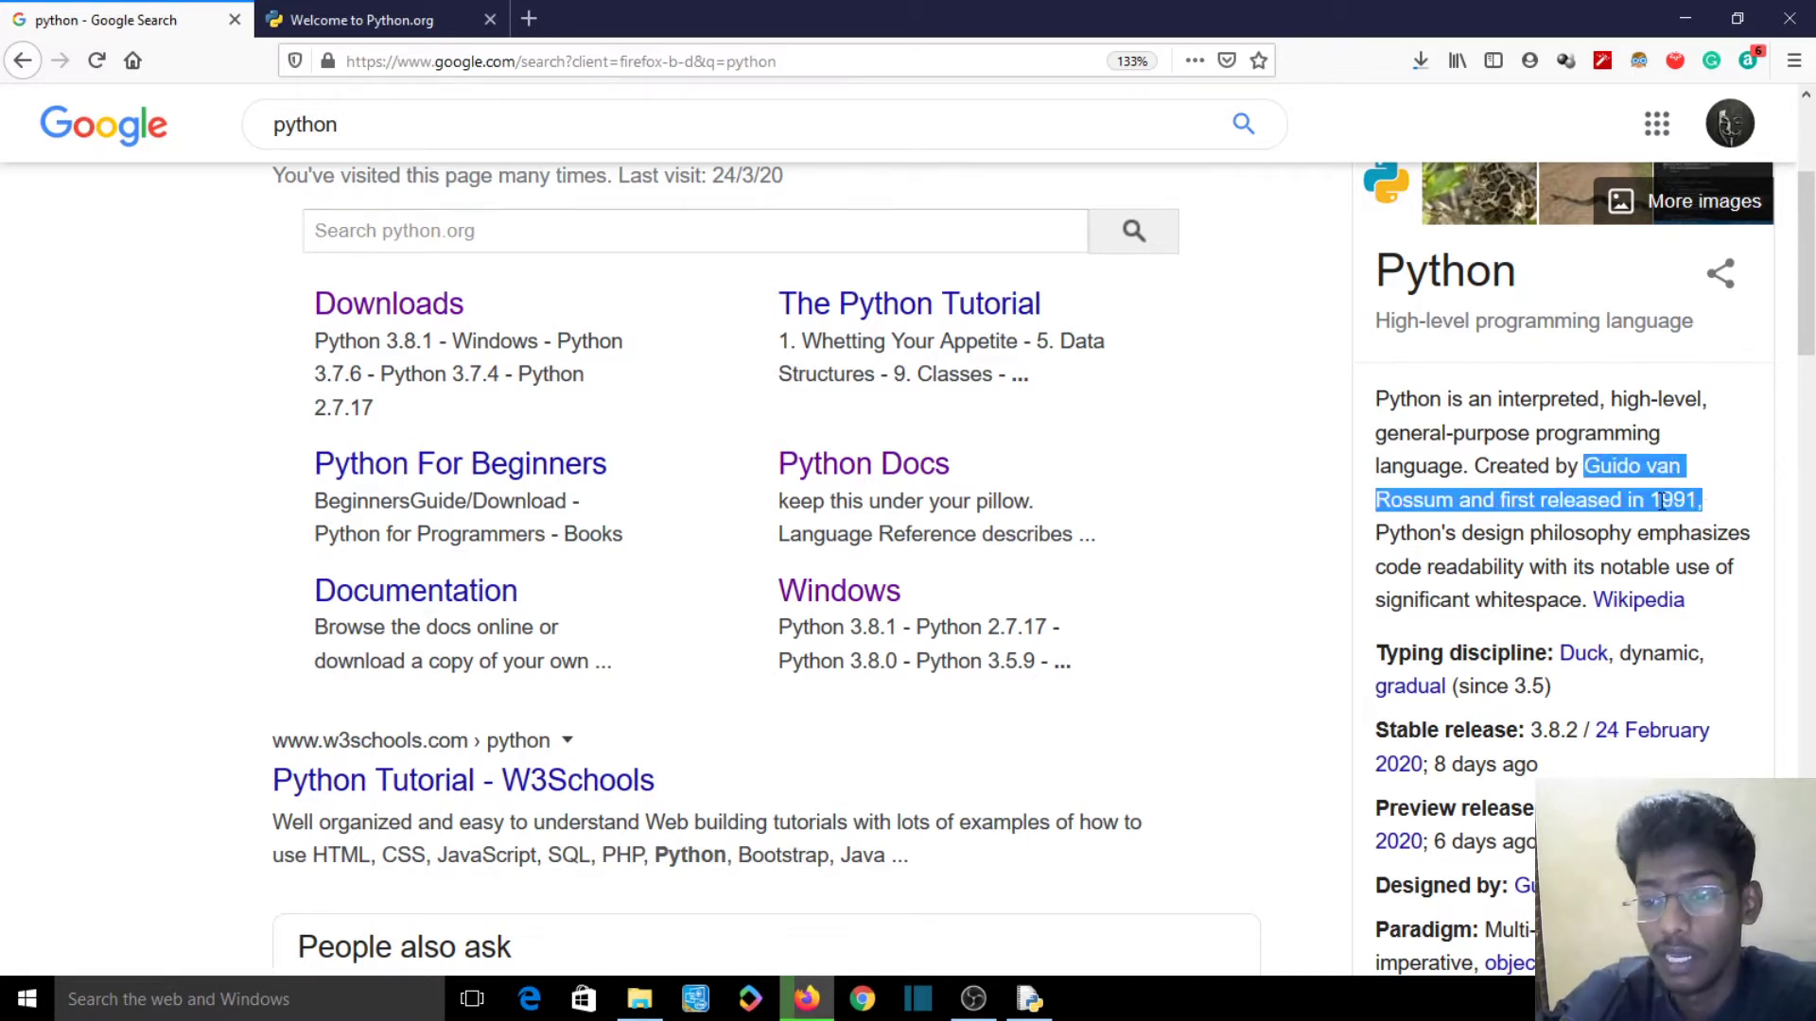
{"action": "left_click", "coordinate": [1661, 502]}
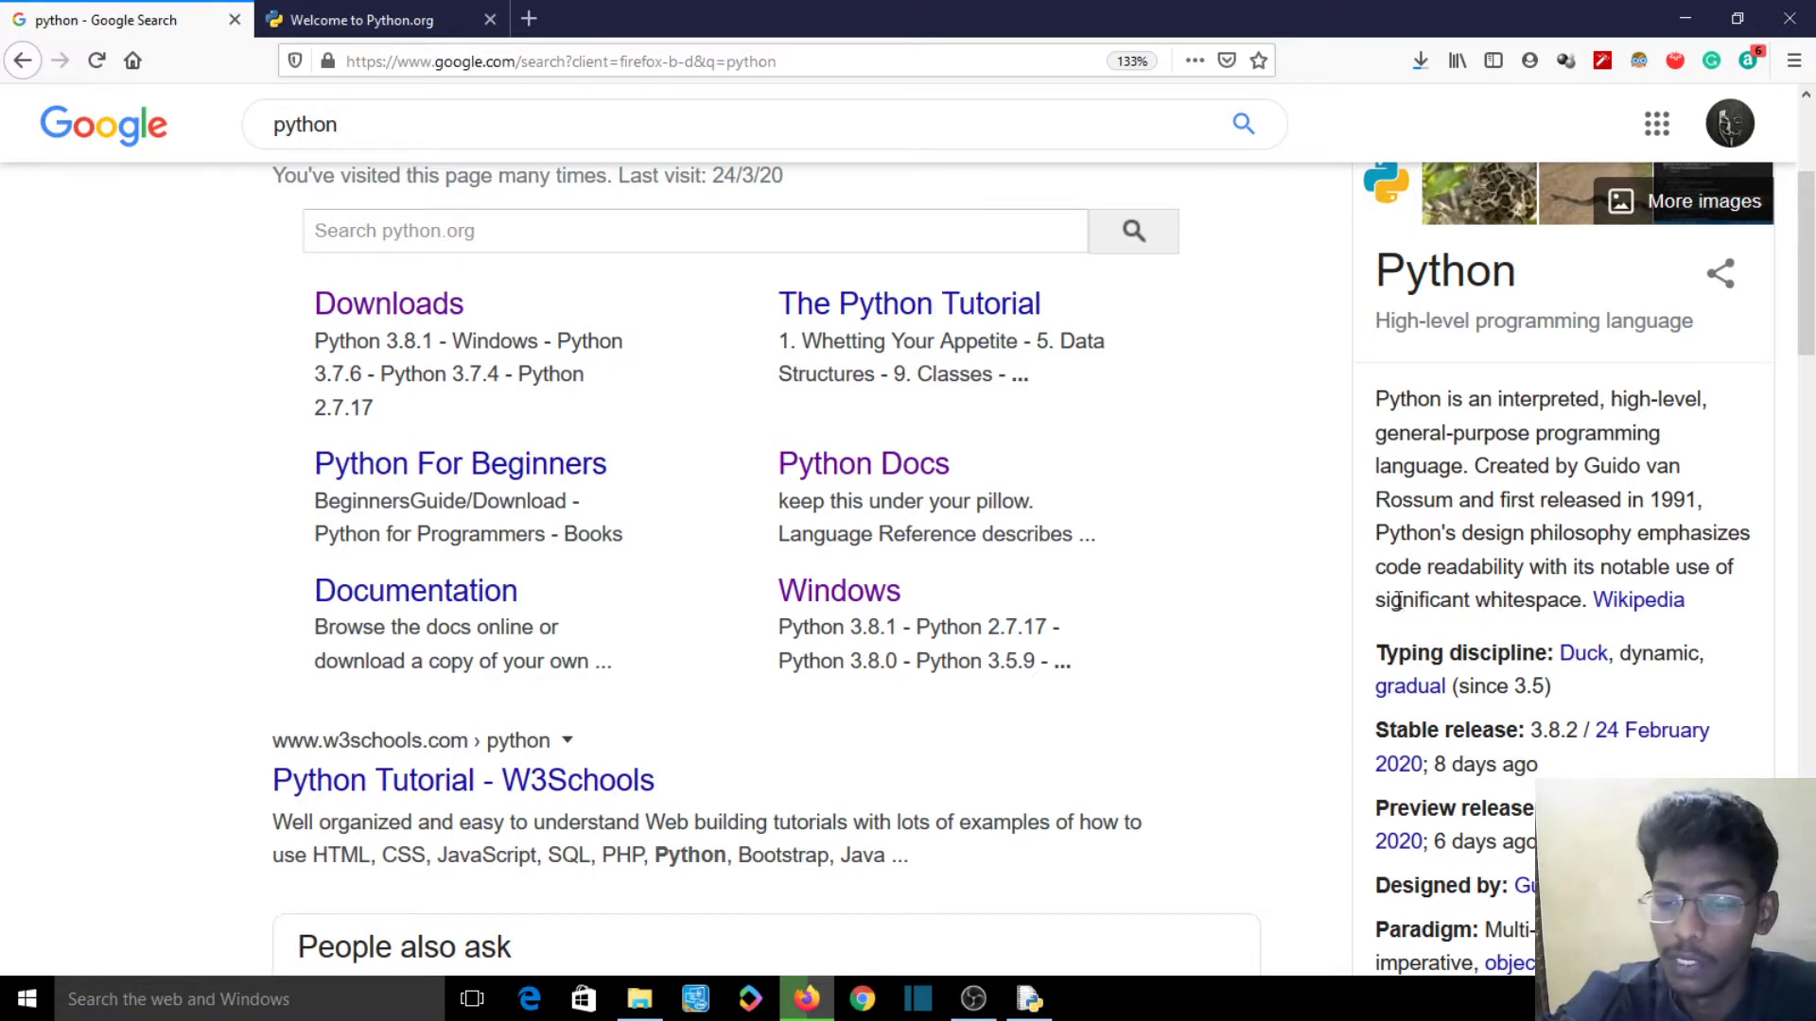
{"action": "left_click_drag", "start_coordinate": [1377, 599], "coordinate": [1577, 600]}
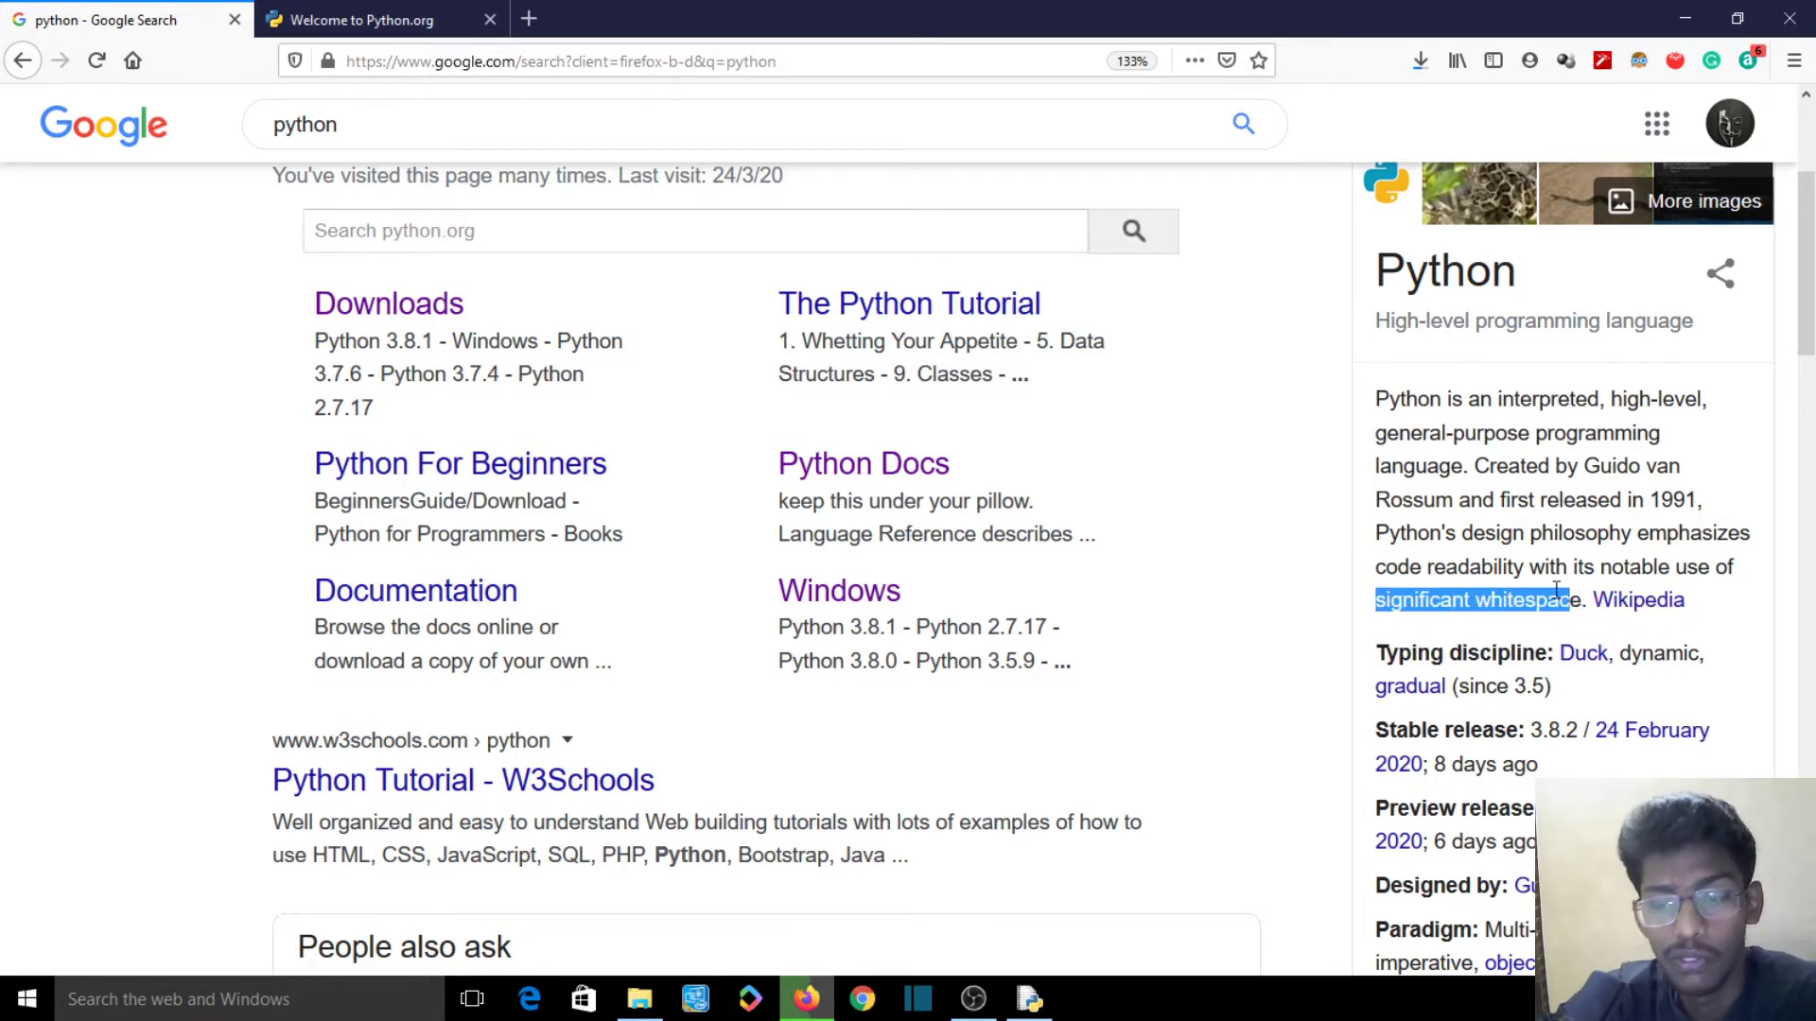
{"action": "left_click", "coordinate": [1556, 590]}
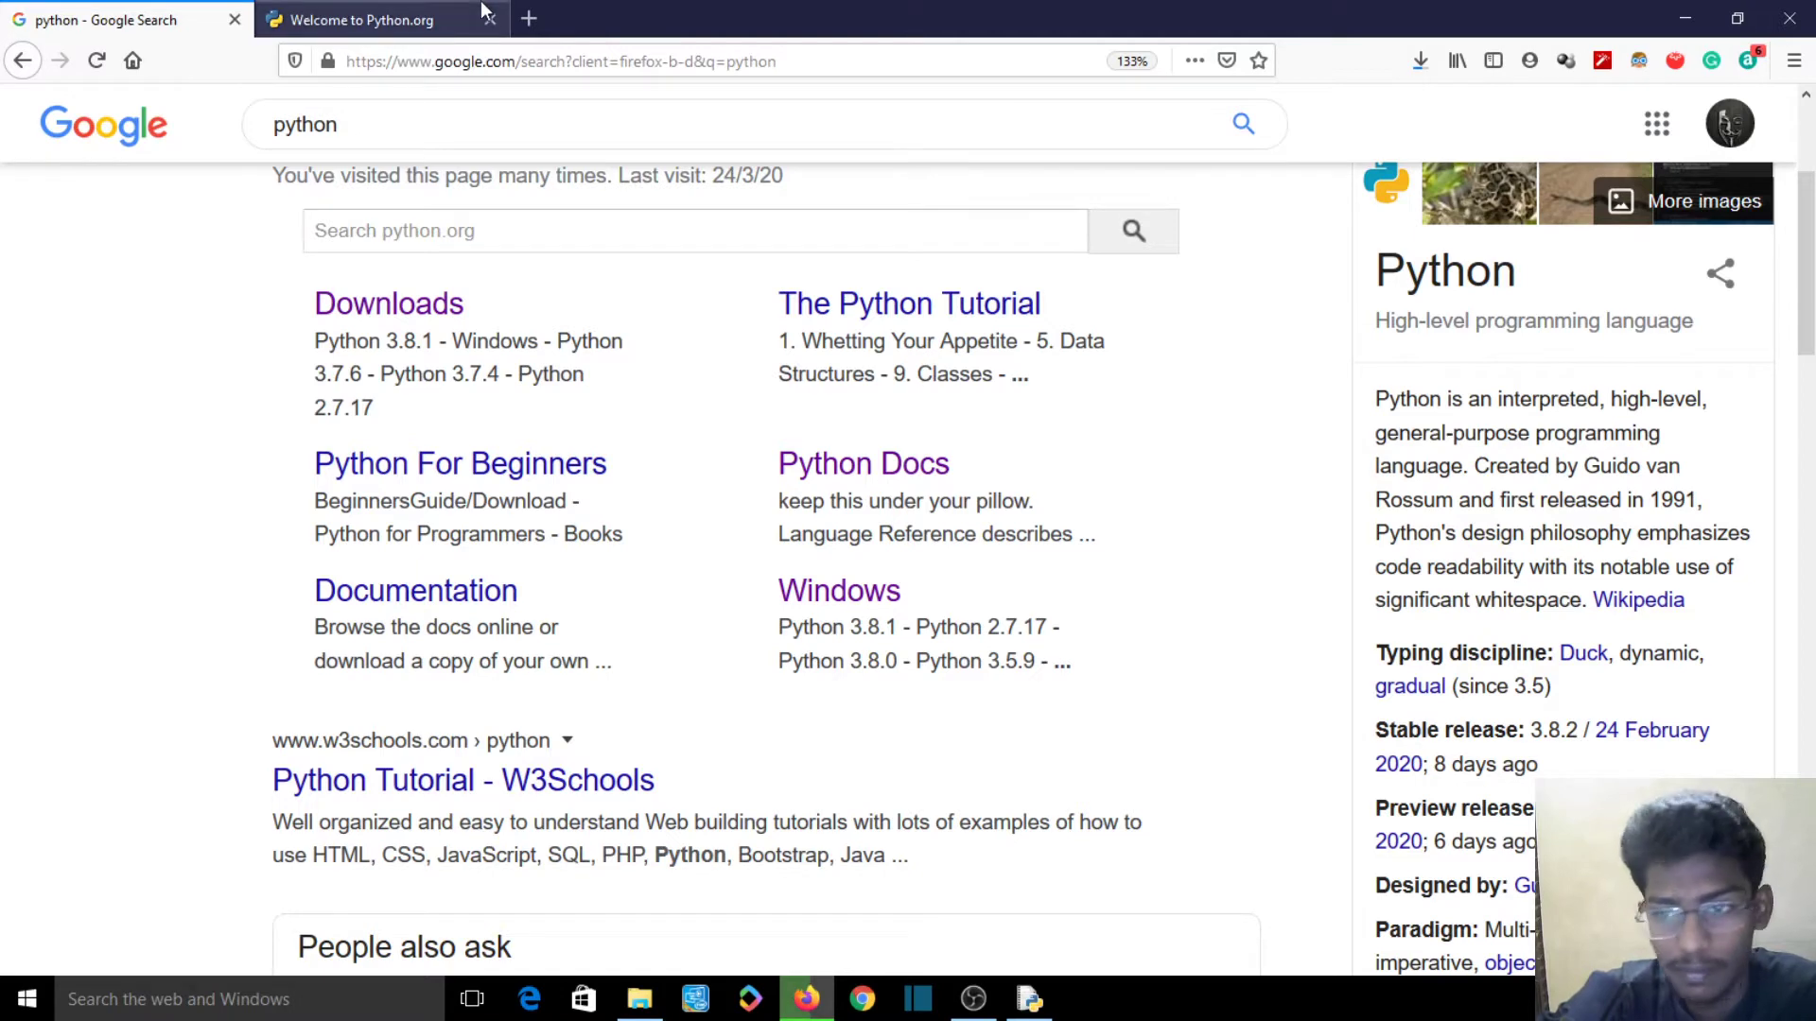
Open the About Python page on Python.org and scroll down to Getting Started.
{"action": "left_click", "coordinate": [426, 20]}
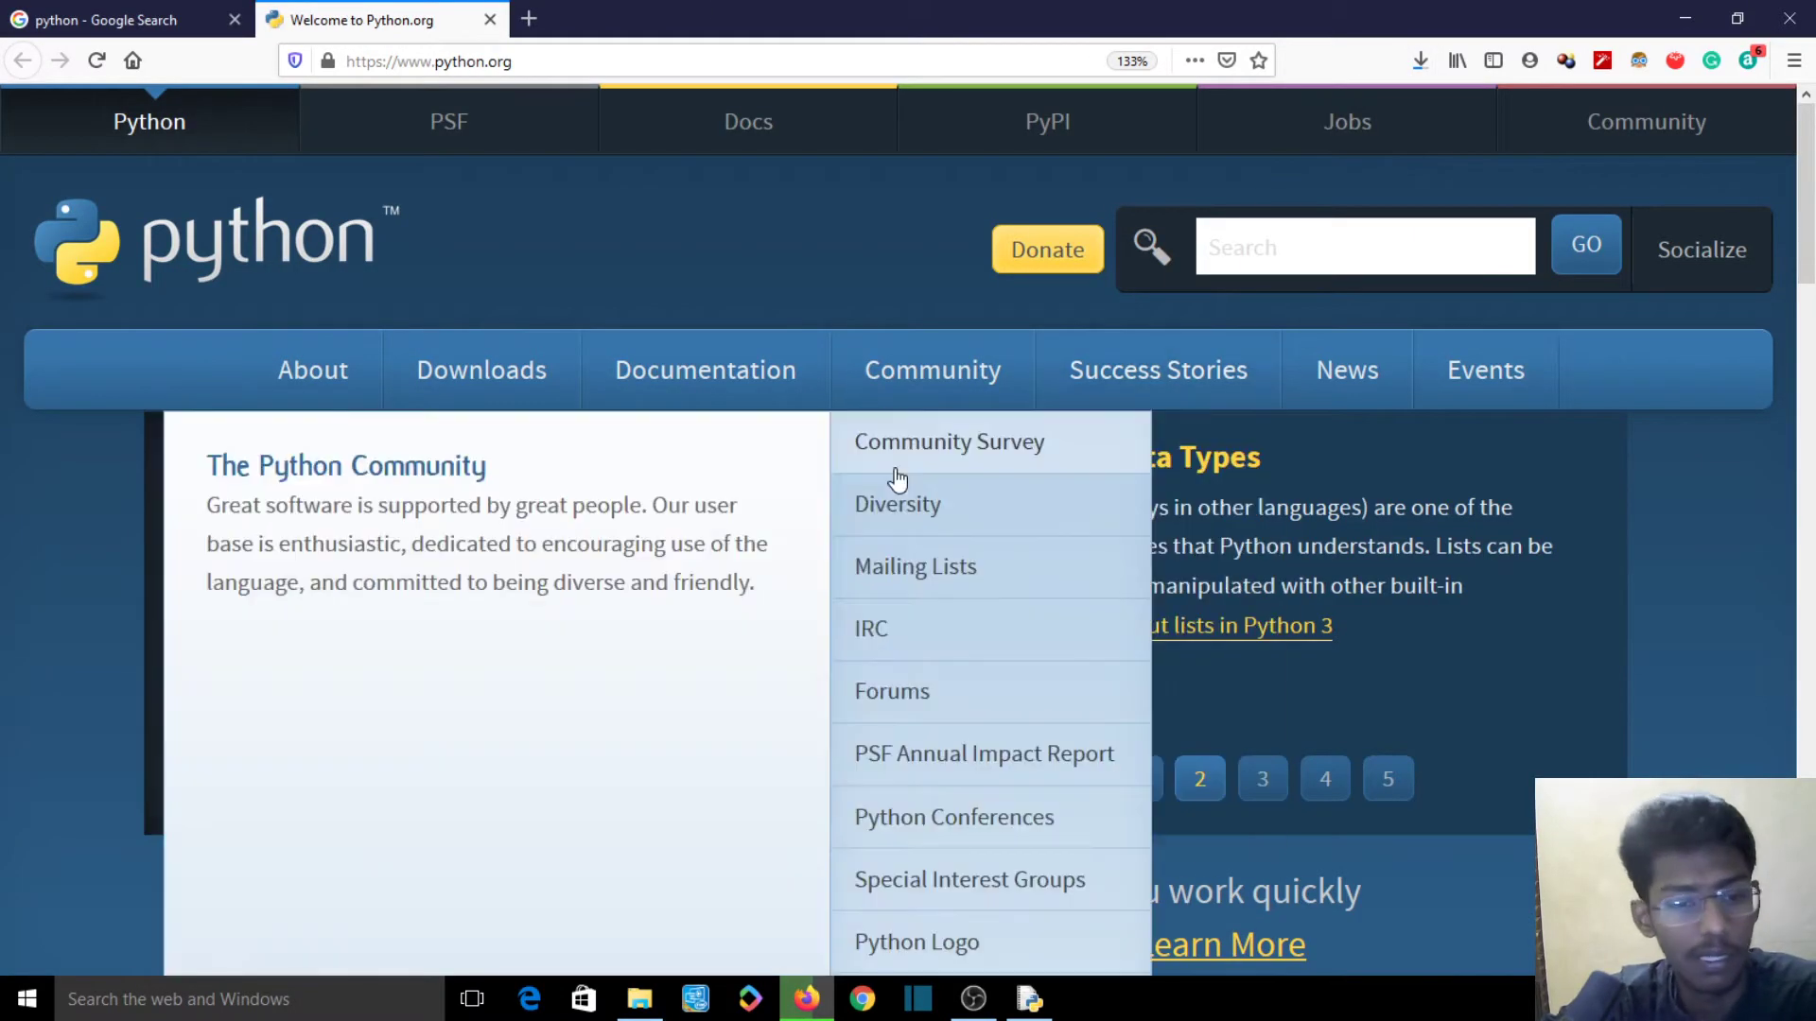
{"action": "mouse_move", "coordinate": [356, 407]}
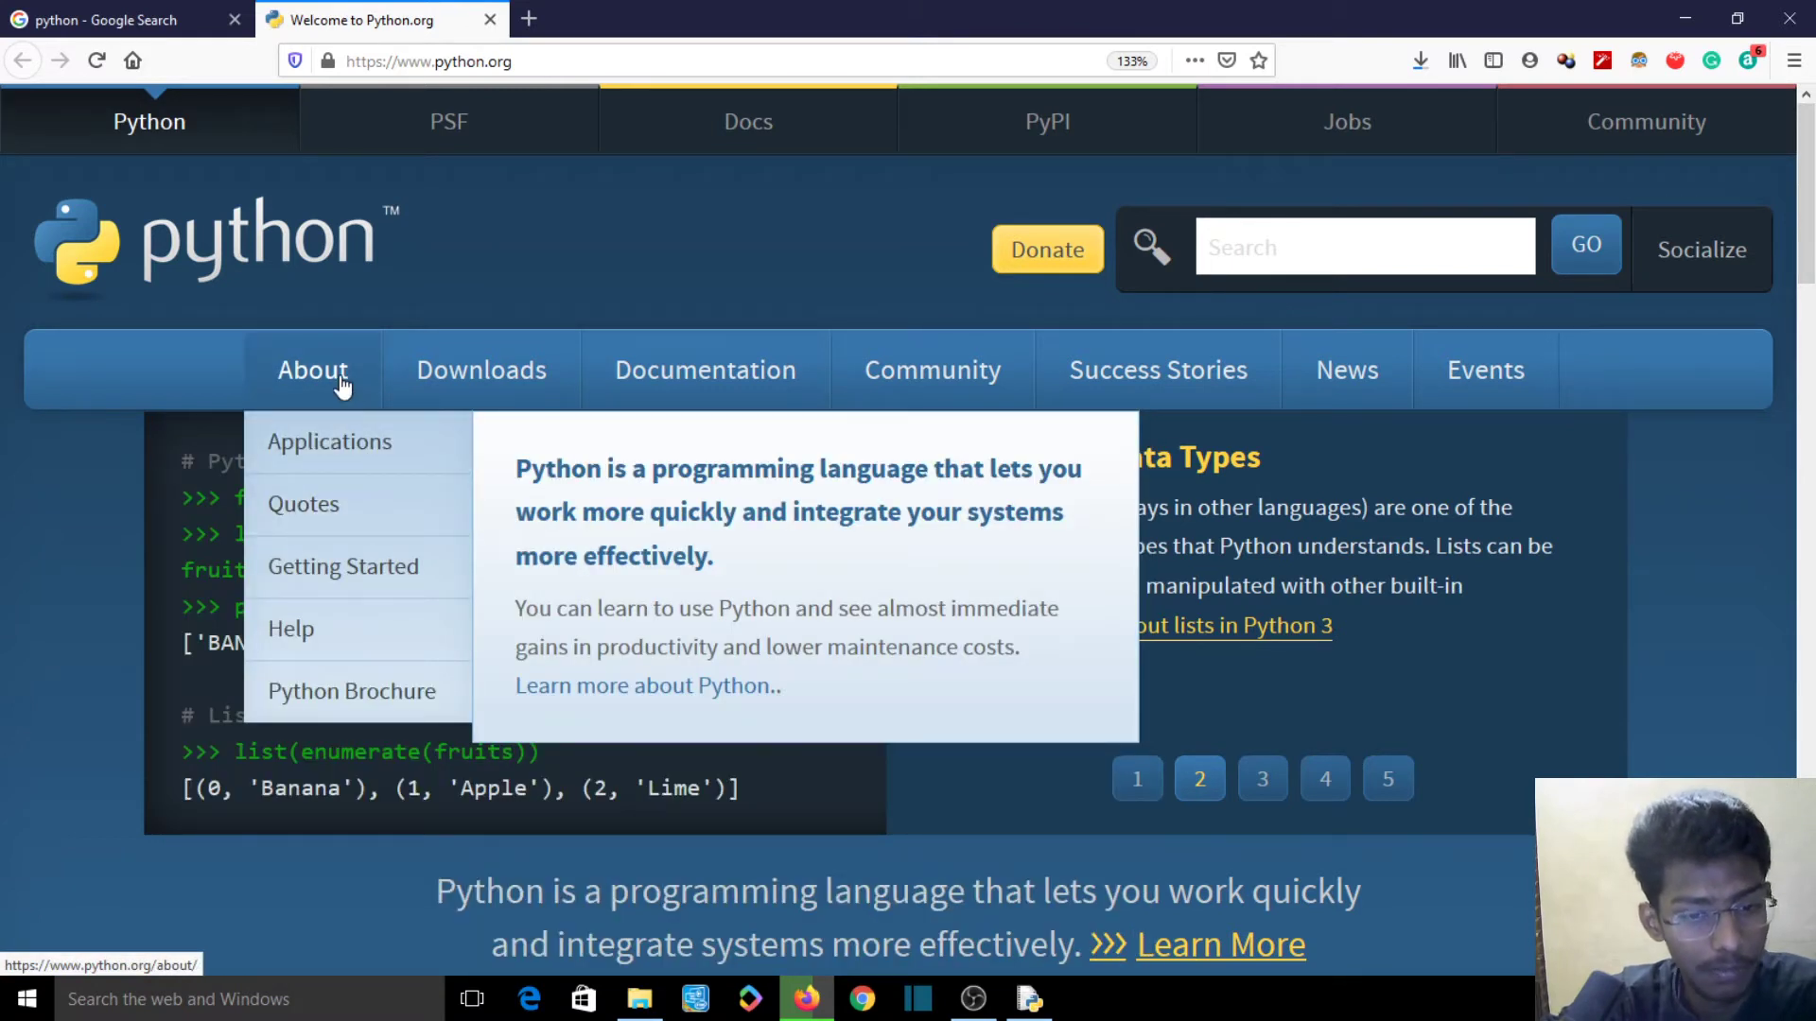
{"action": "left_click", "coordinate": [341, 381]}
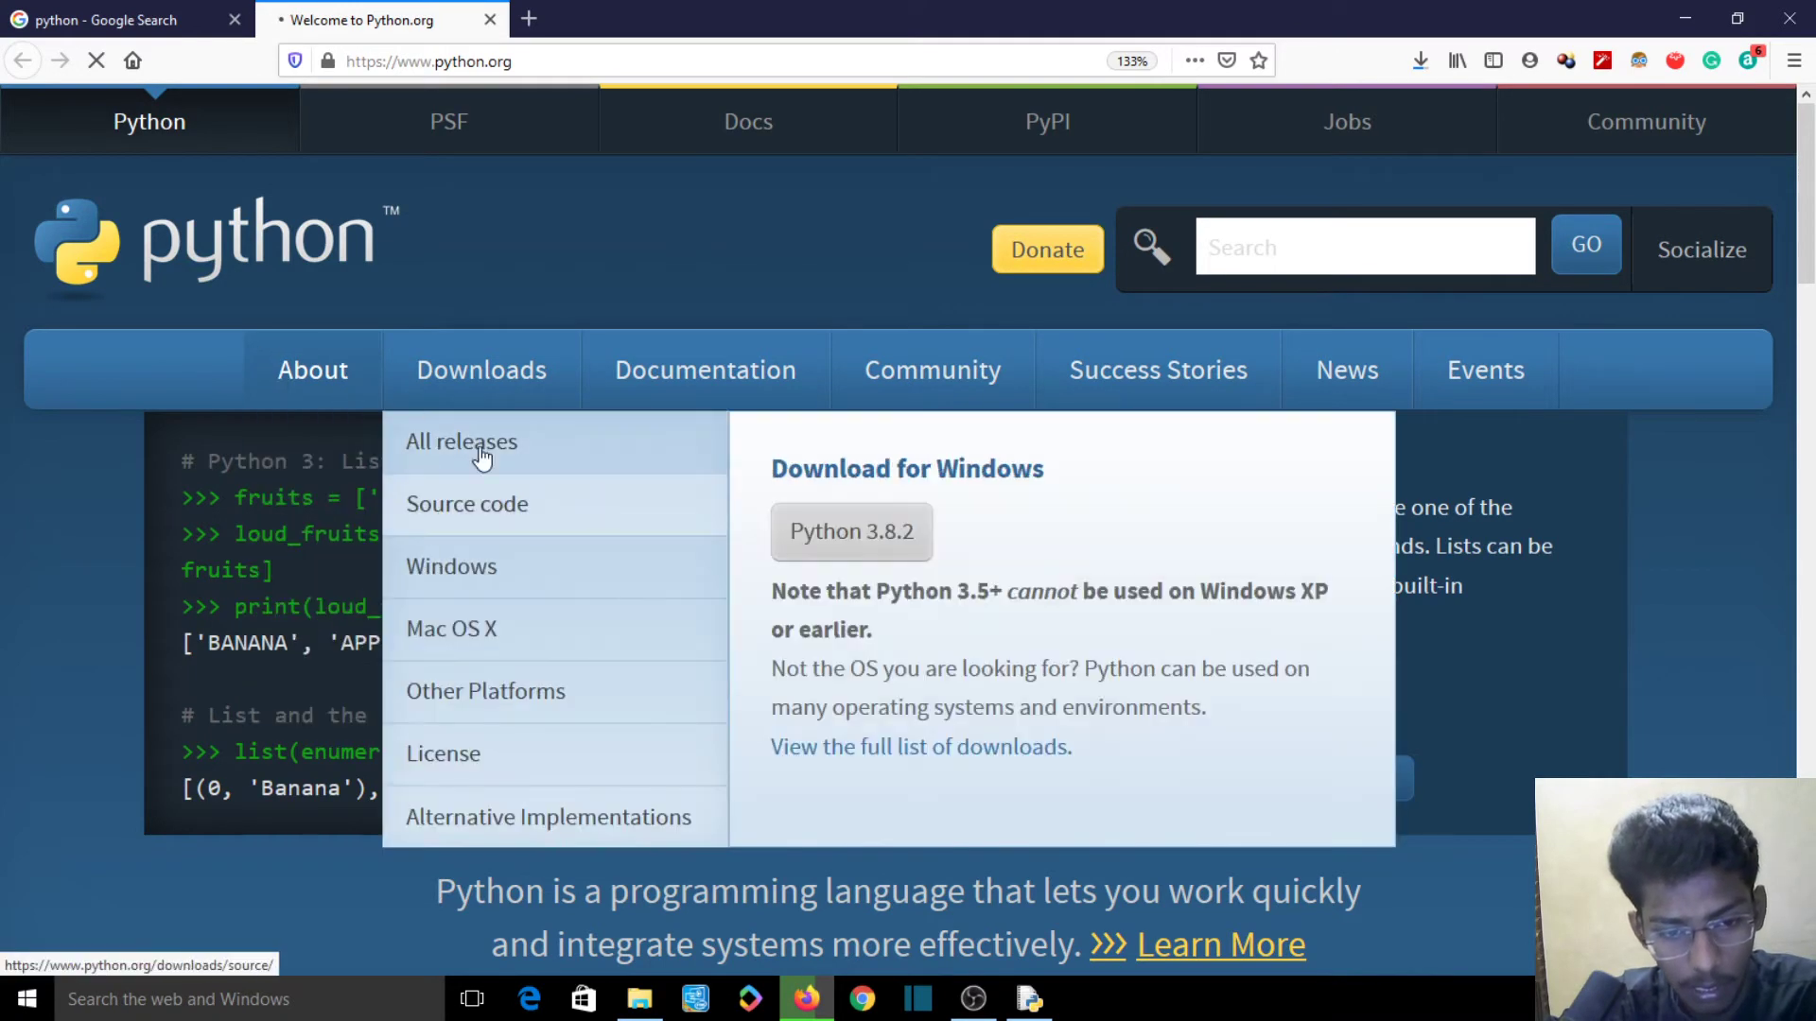
{"action": "mouse_move", "coordinate": [288, 374]}
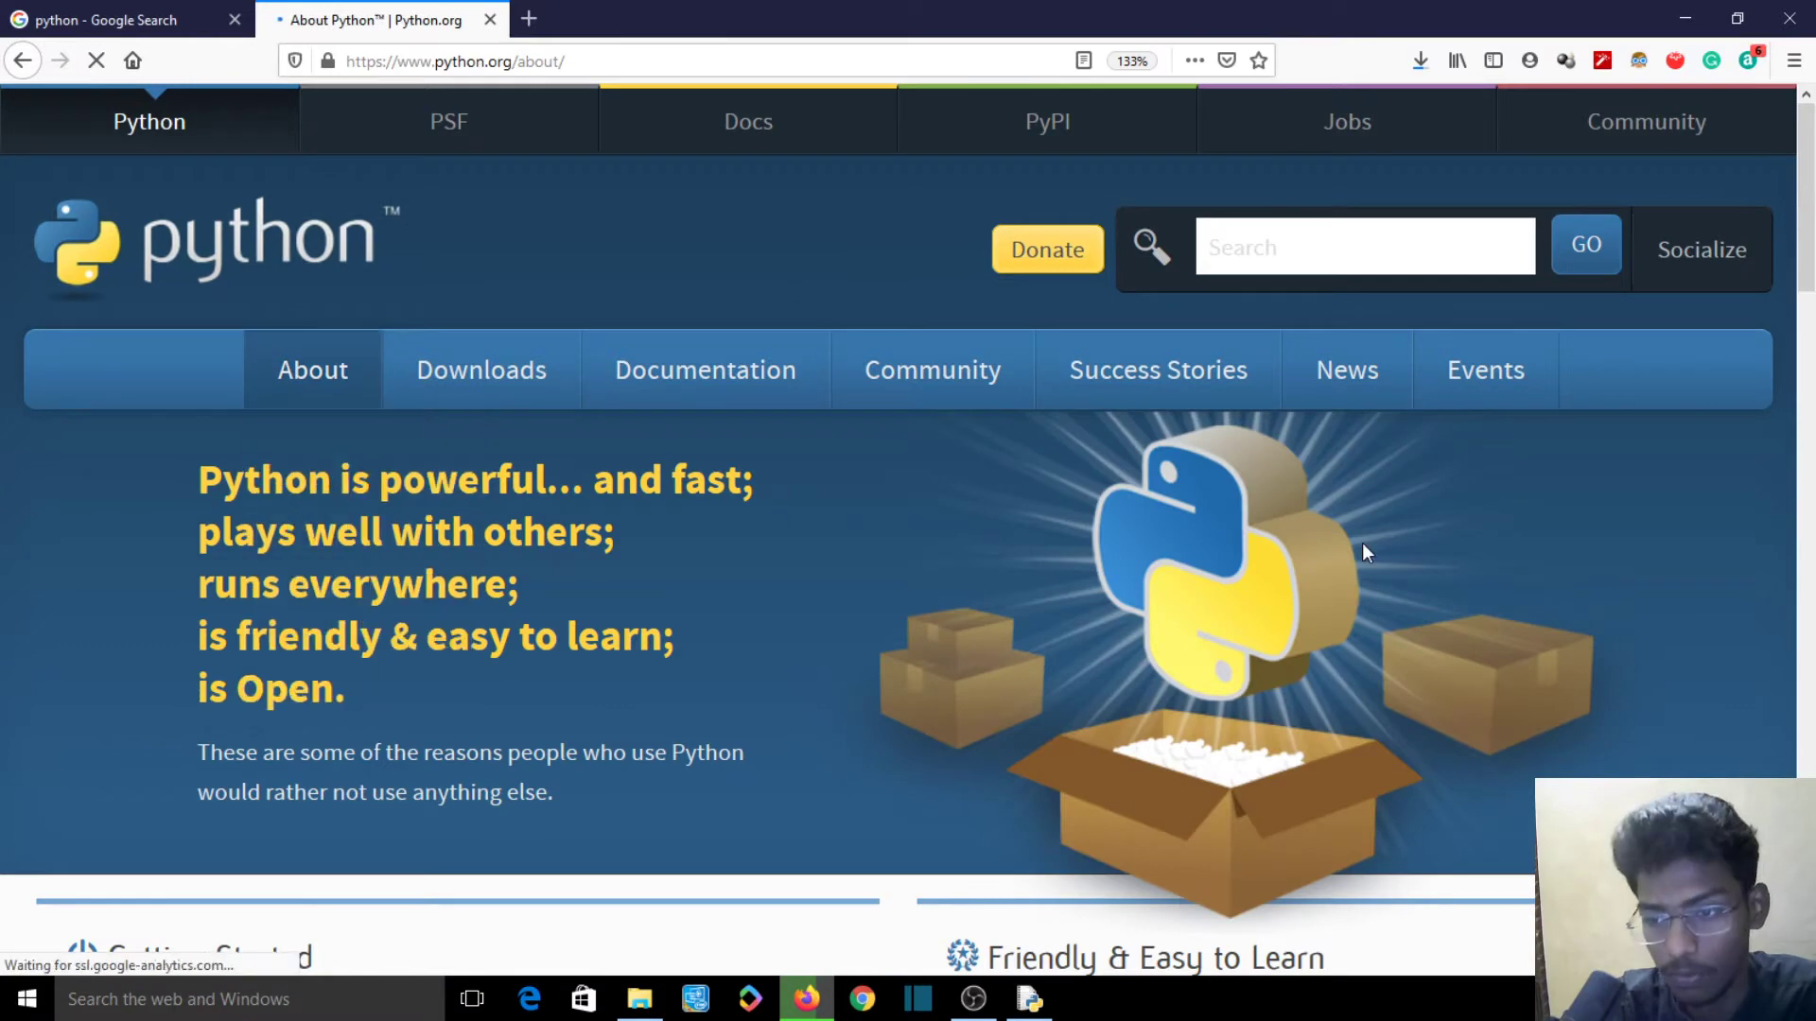
{"action": "left_click_drag", "start_coordinate": [1813, 248], "coordinate": [1814, 398]}
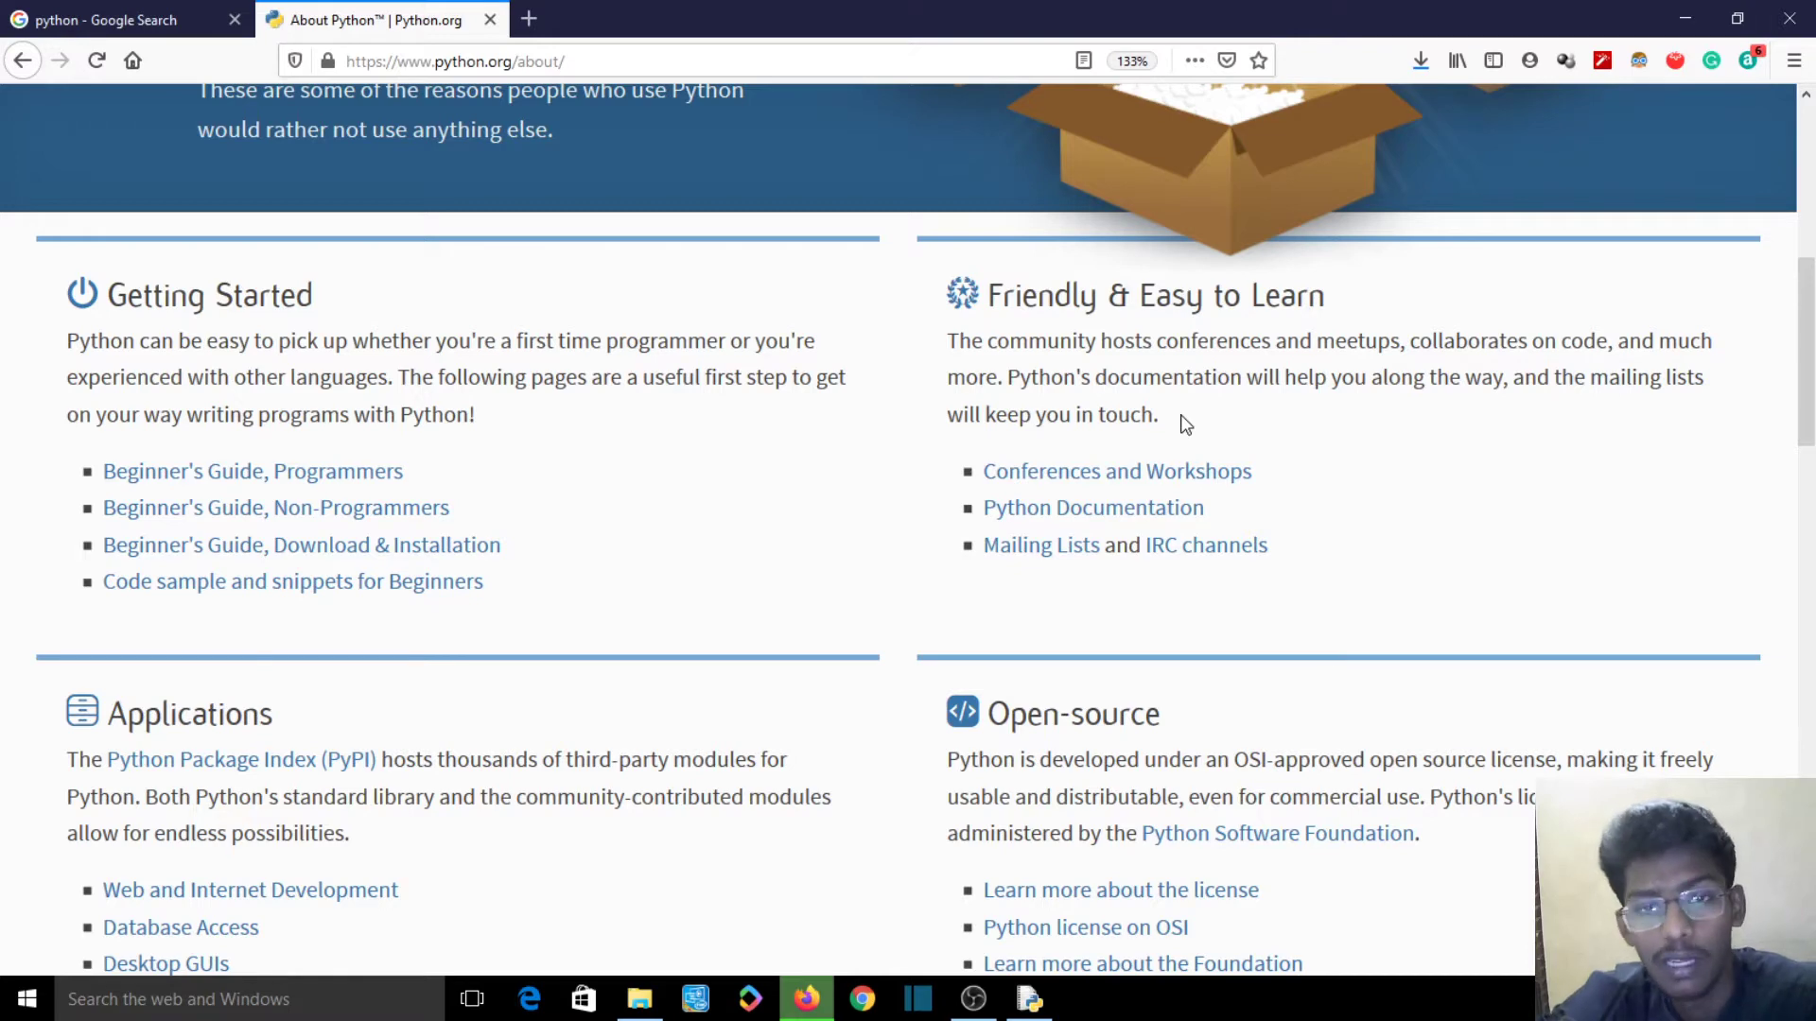
{"action": "scroll", "coordinate": [1181, 417], "scroll_direction": "down", "scroll_amount": 3}
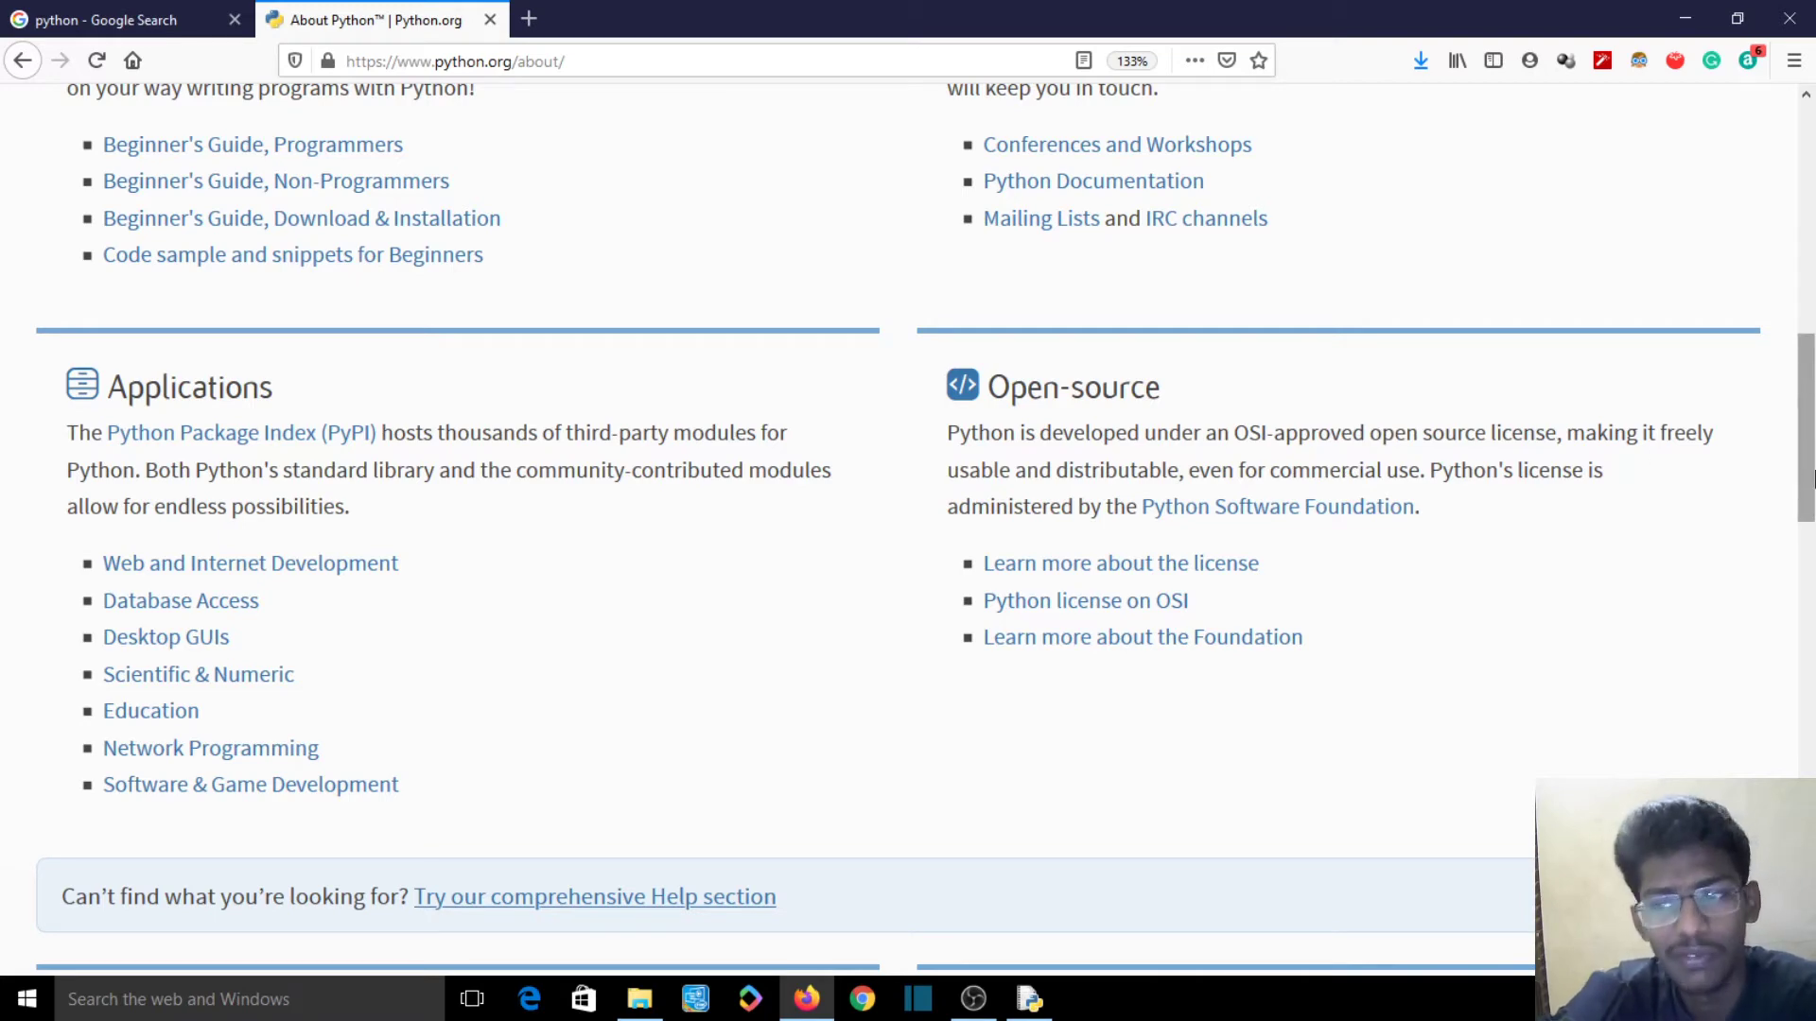
{"action": "left_click_drag", "start_coordinate": [1812, 478], "coordinate": [1811, 219]}
Run the downloaded python-3.8.2 installer from Firefox's downloads list, confirming the security warning.
{"action": "left_click", "coordinate": [1428, 62]}
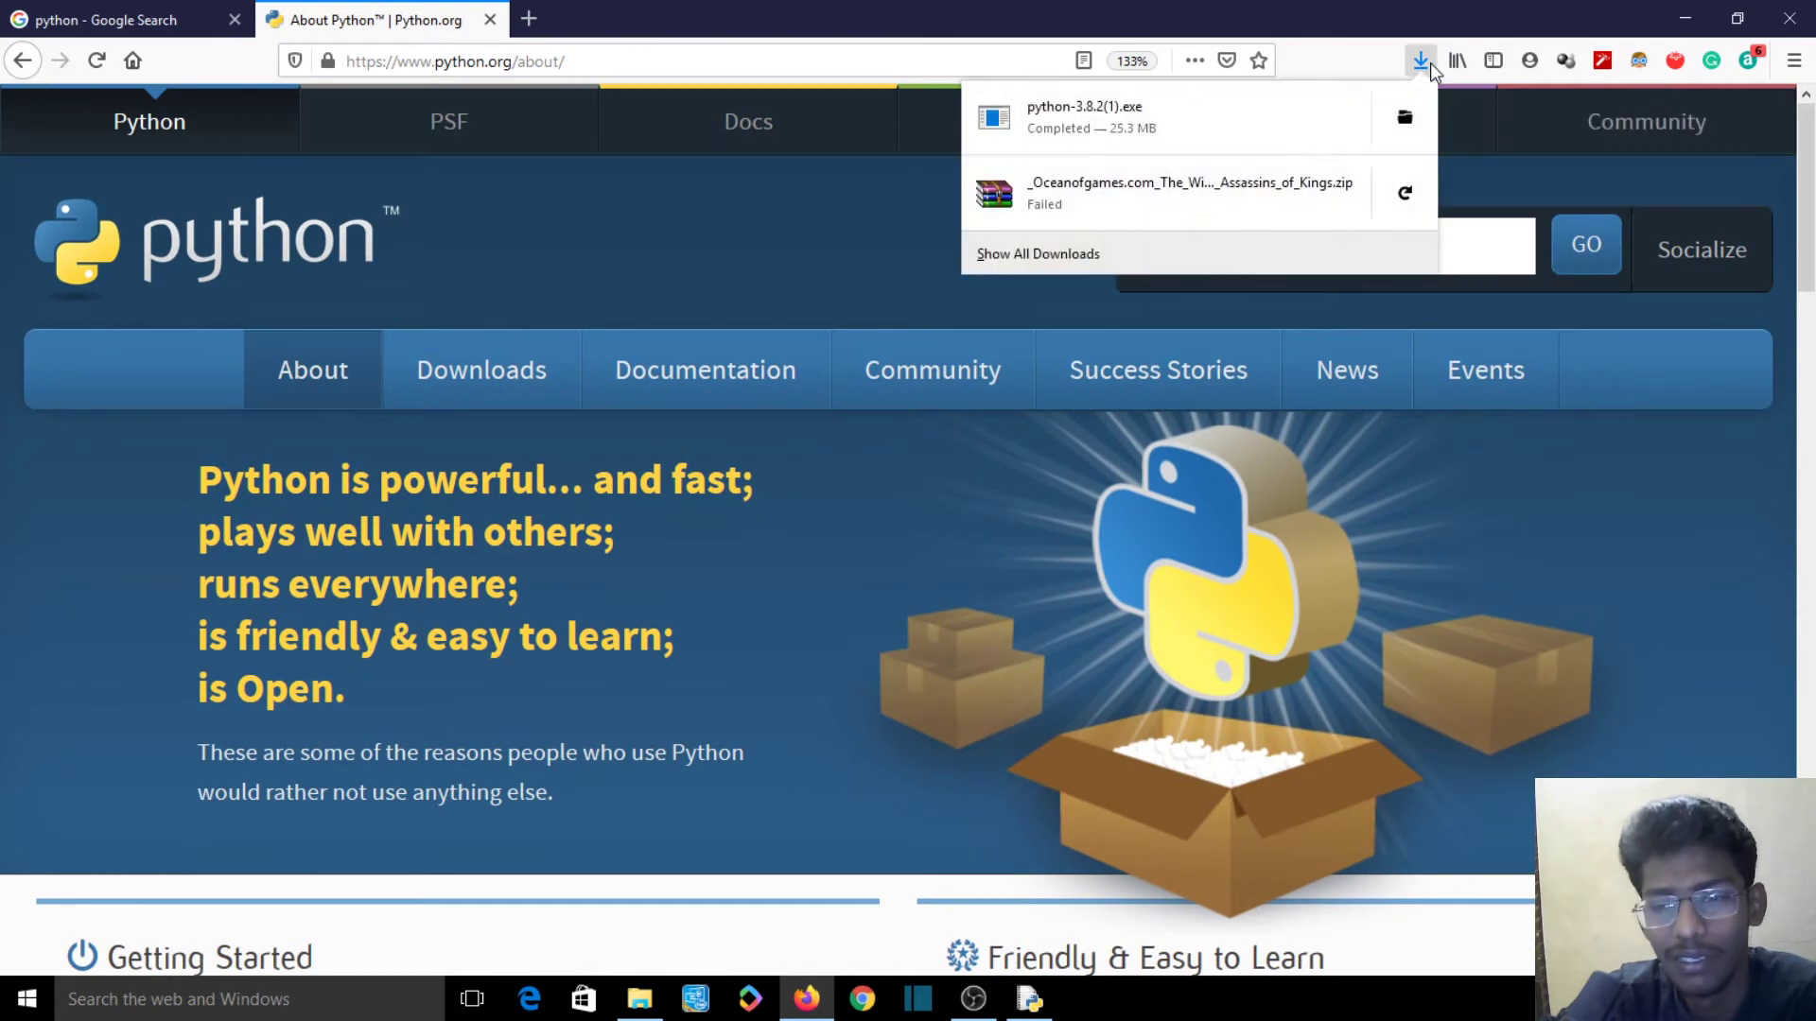
{"action": "left_click", "coordinate": [1247, 146]}
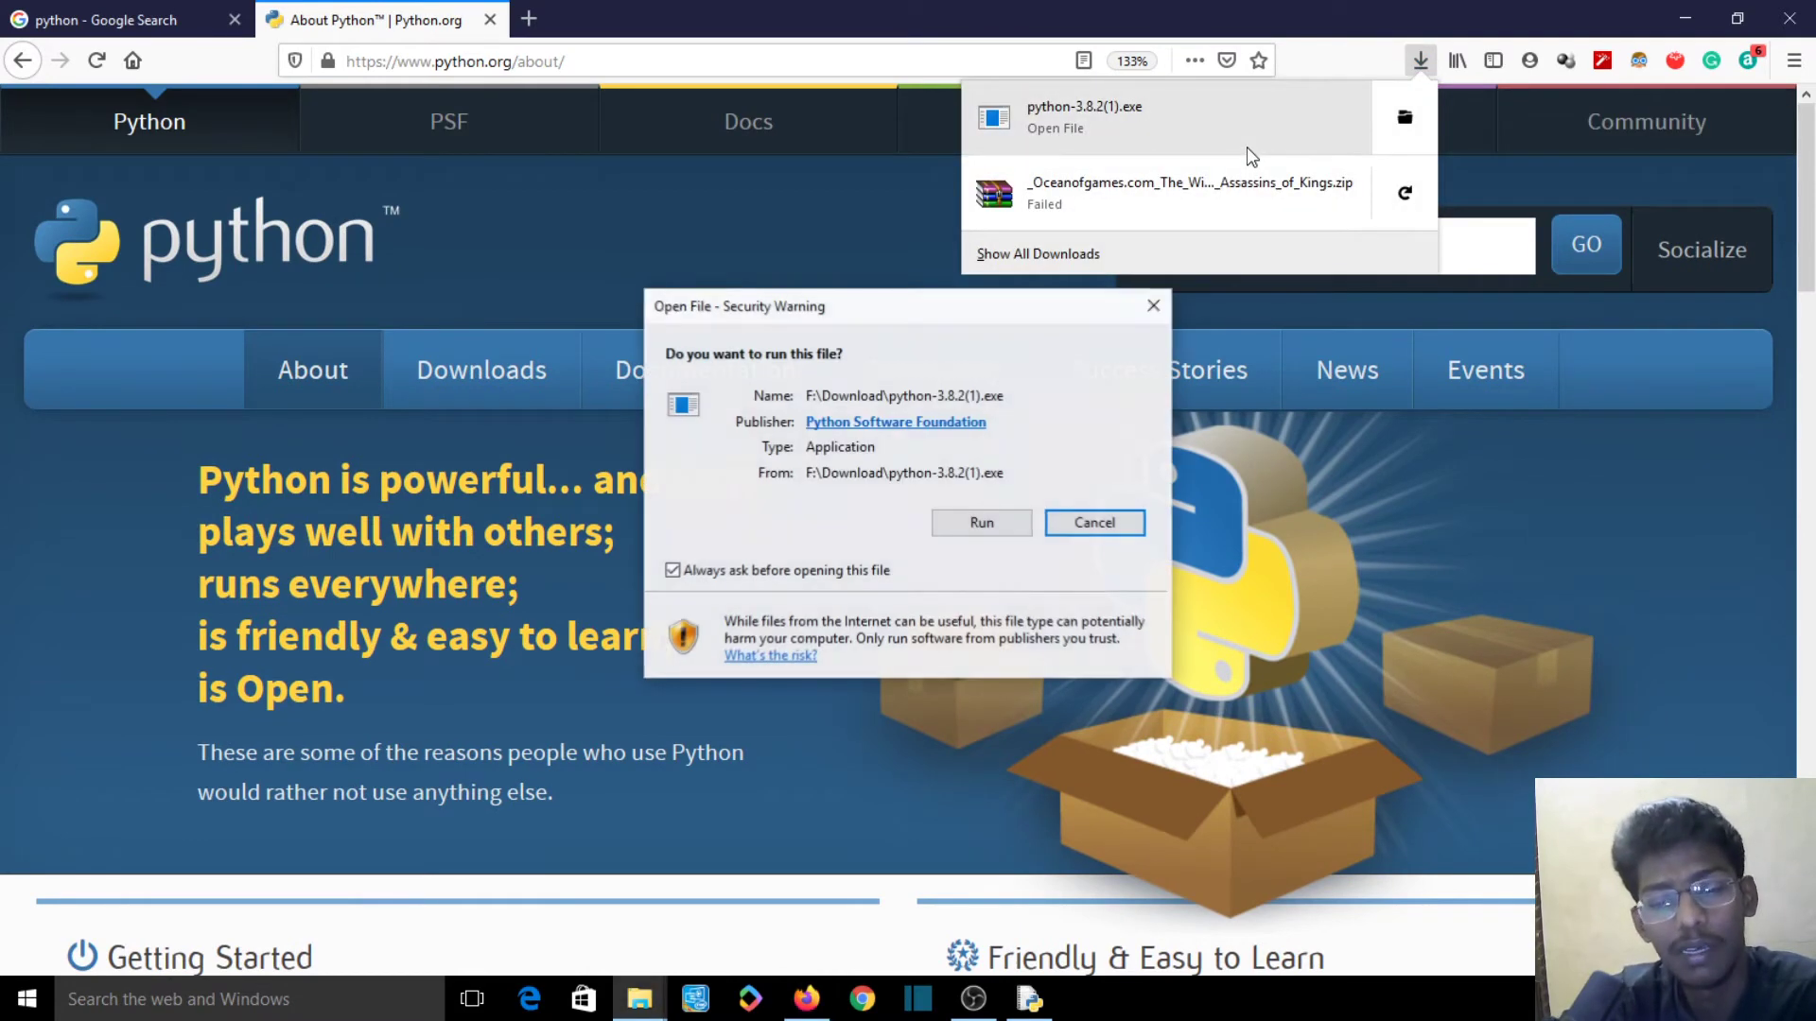
{"action": "left_click", "coordinate": [945, 534]}
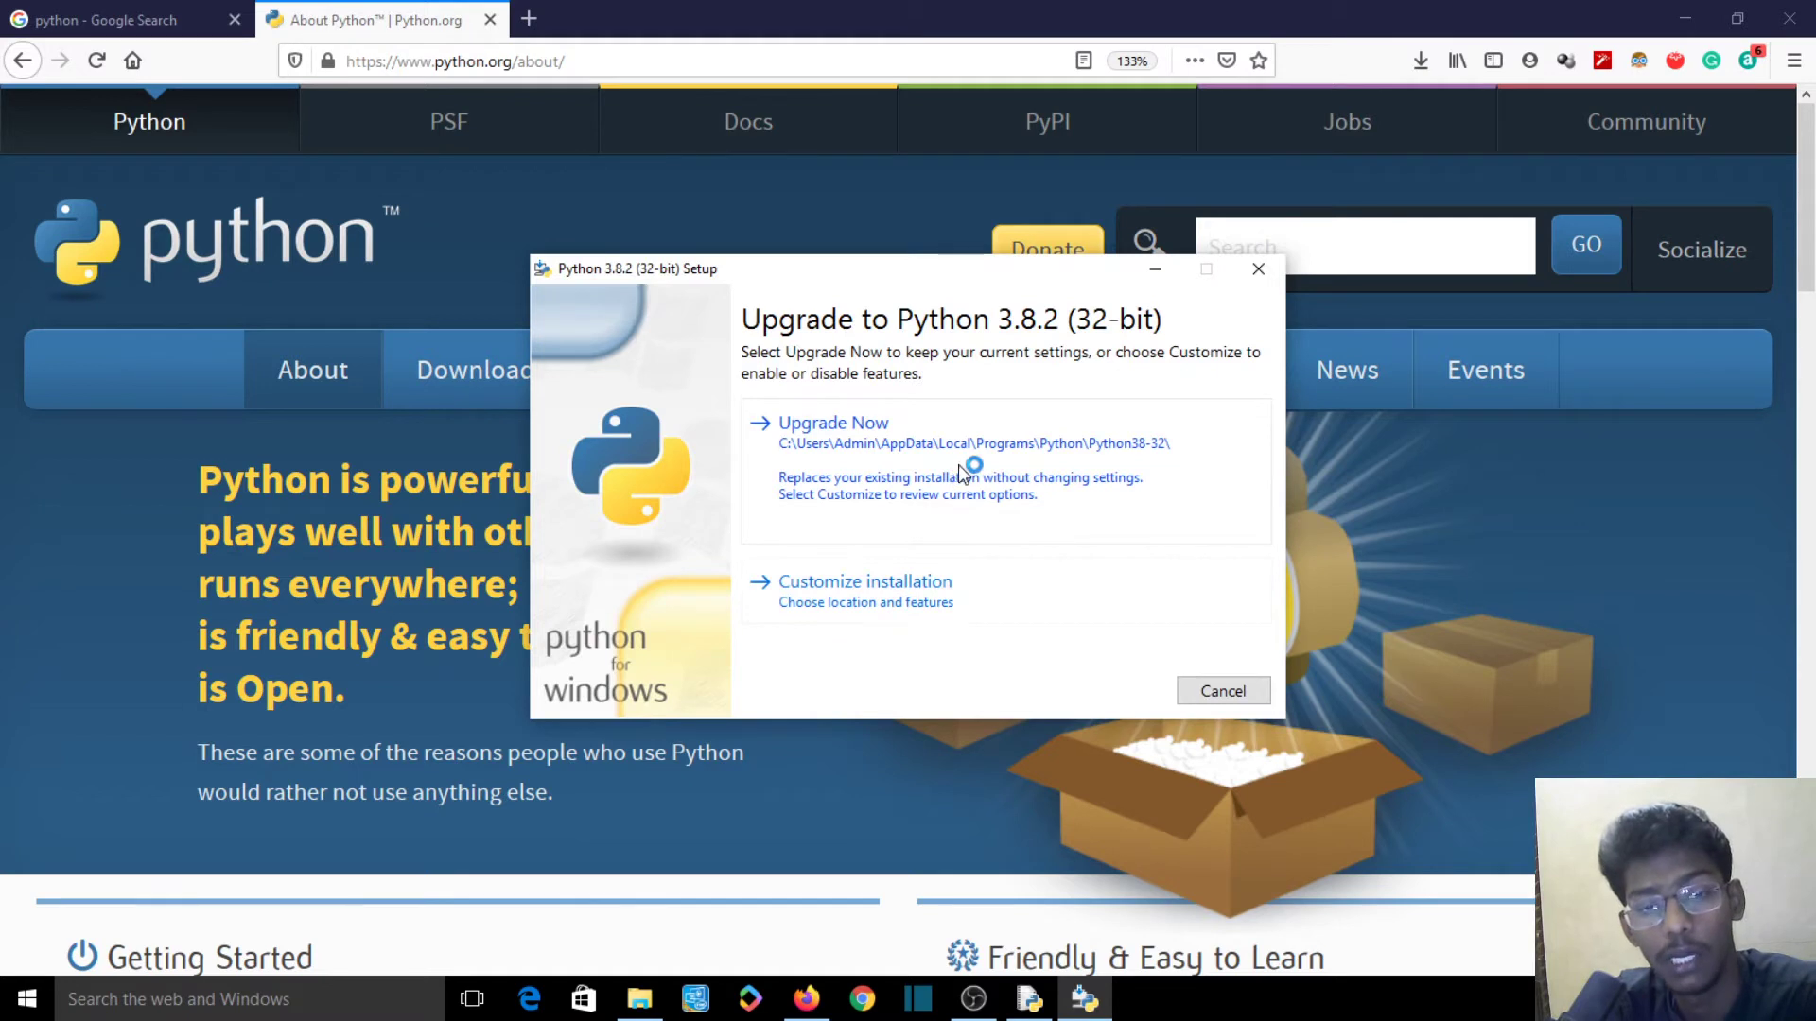
View the Customize installation features, tick py launcher, then cancel and confirm quitting setup.
{"action": "left_click", "coordinate": [951, 590]}
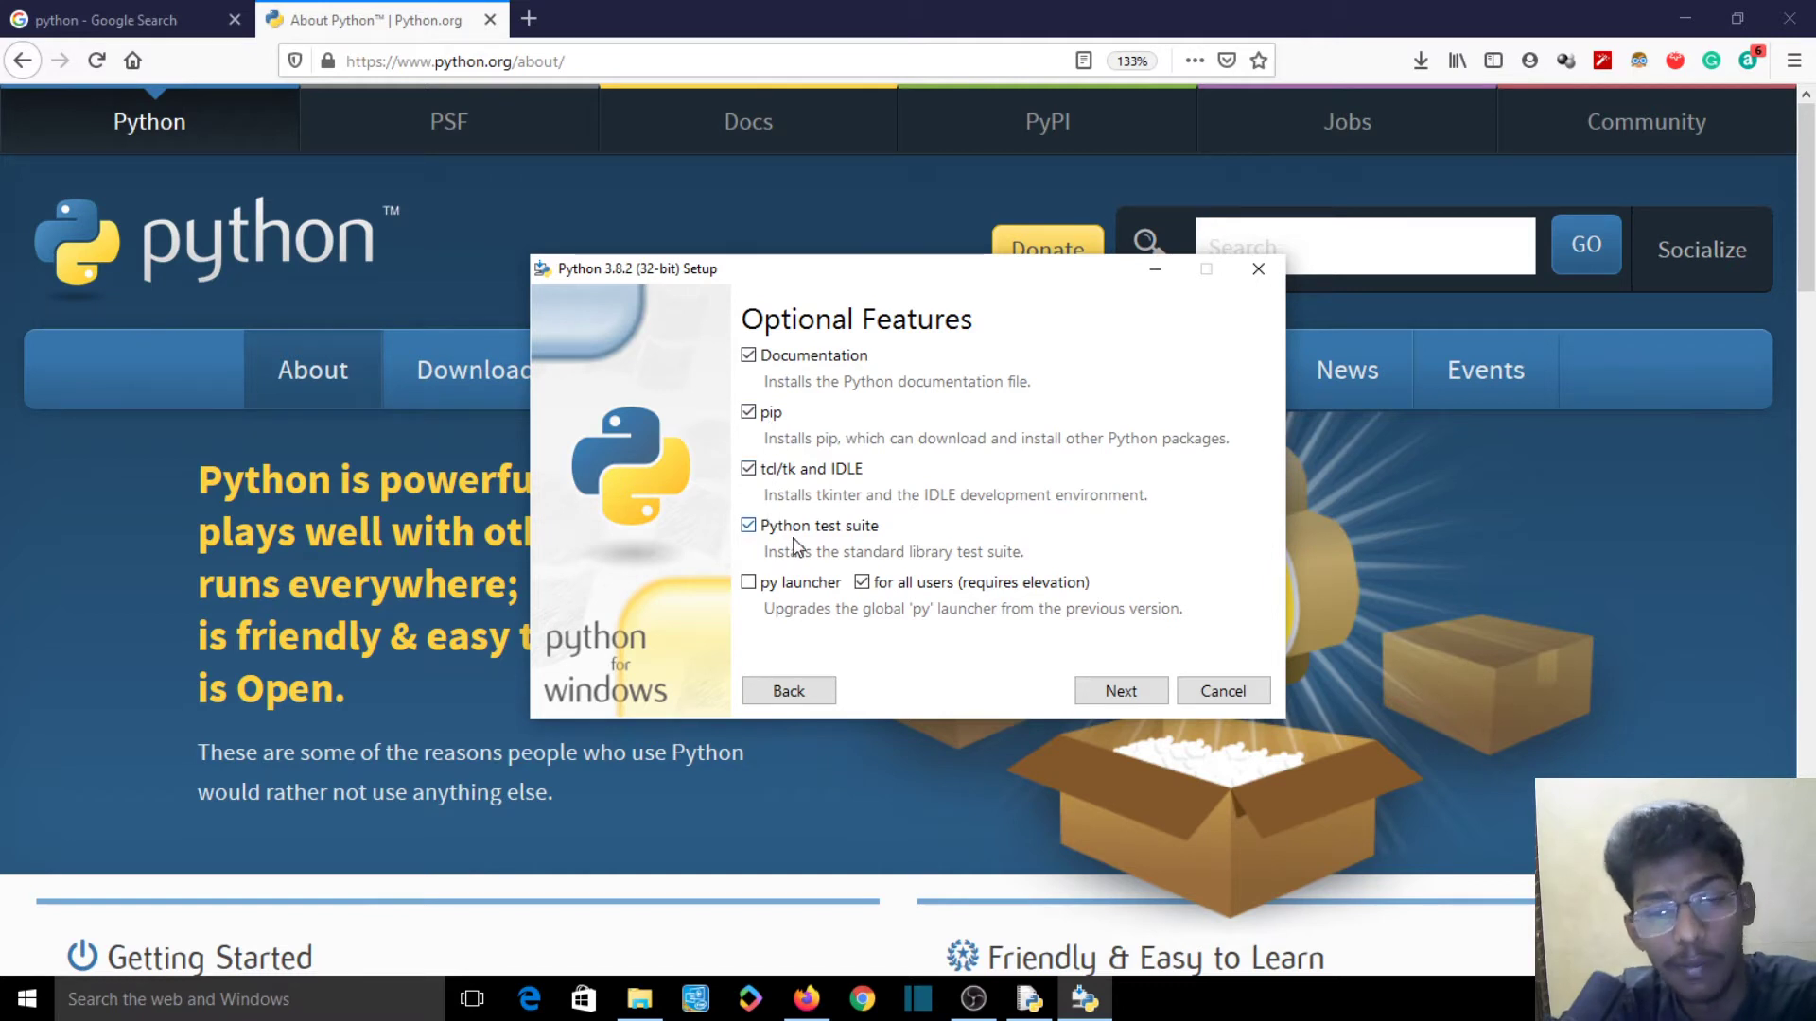
{"action": "left_click", "coordinate": [750, 584]}
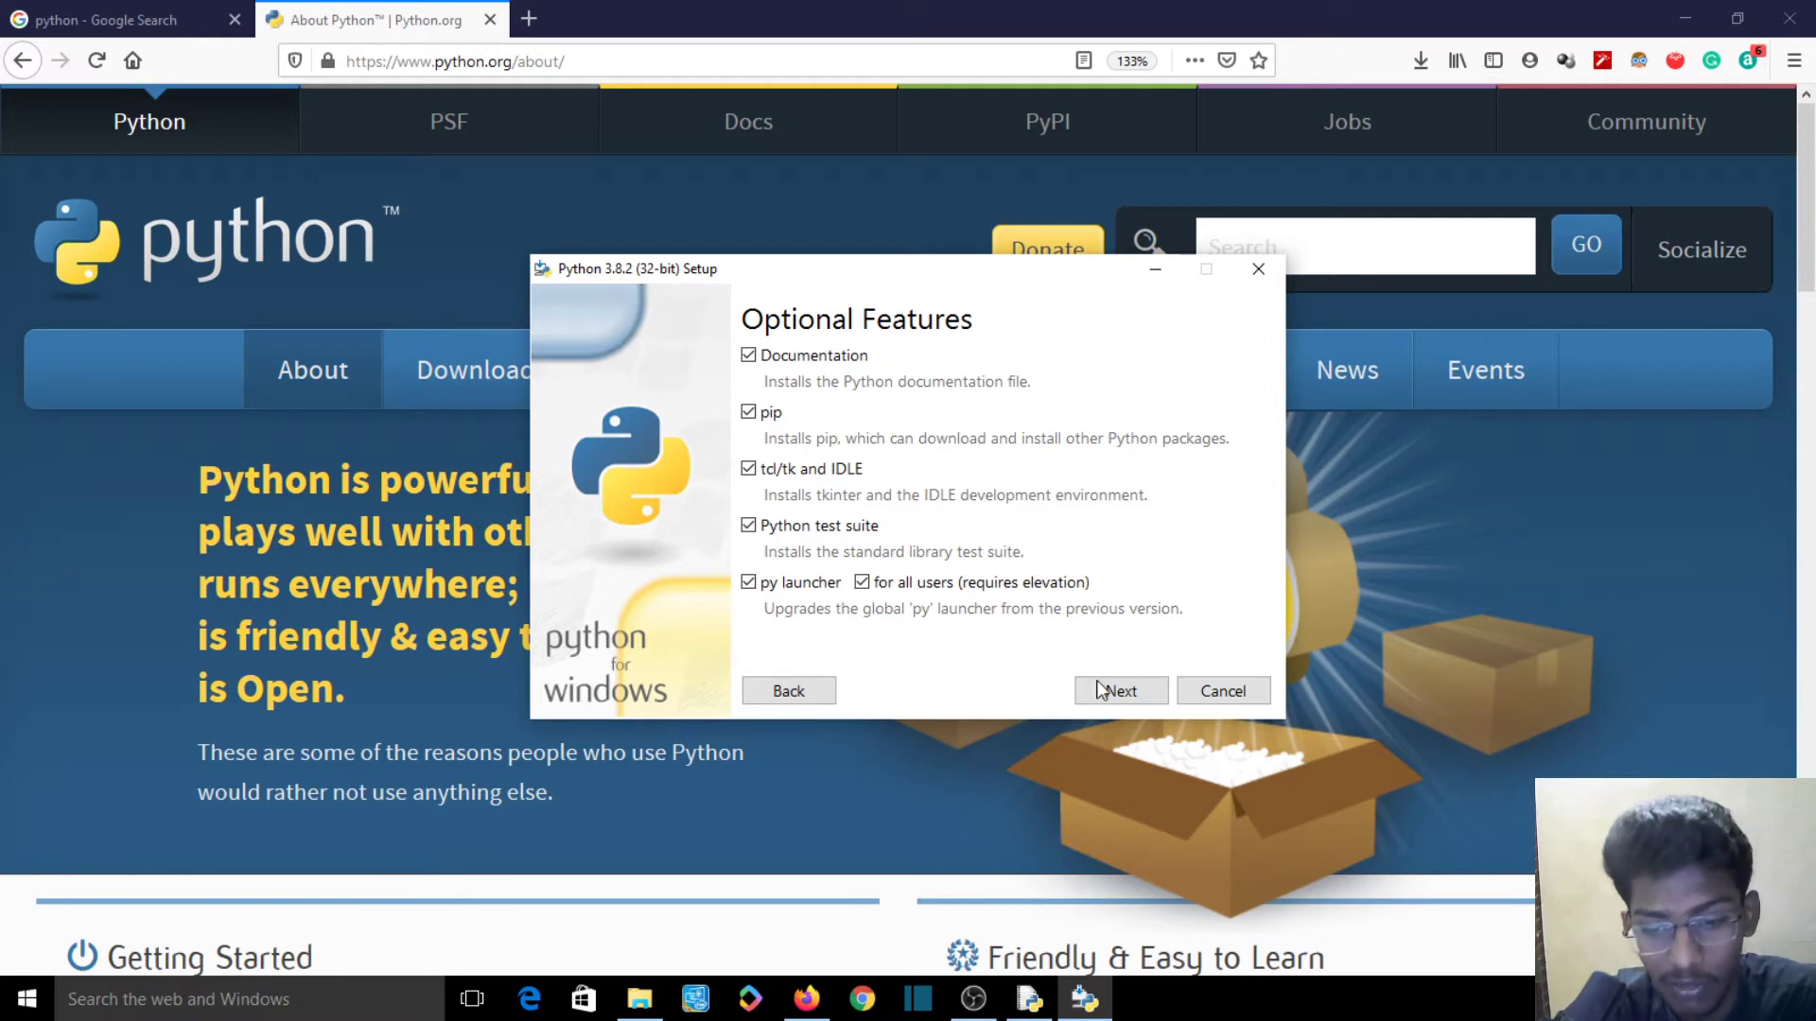
{"action": "left_click", "coordinate": [1228, 698]}
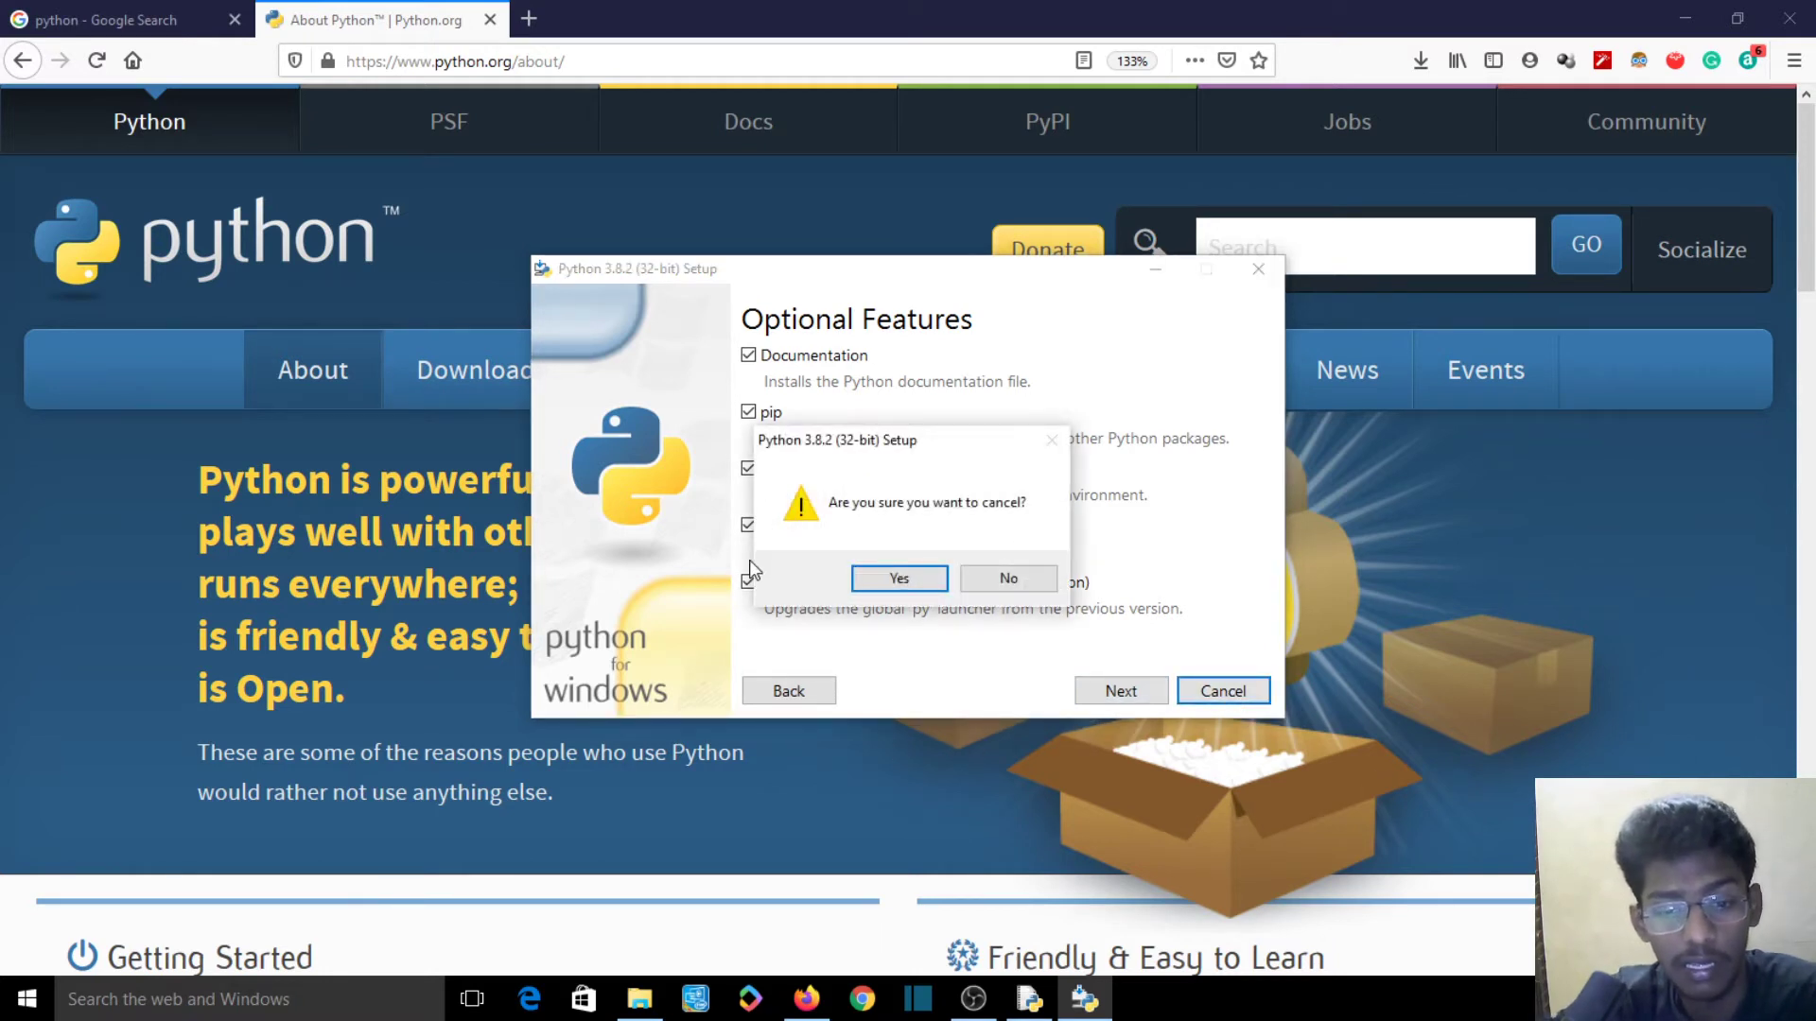
{"action": "left_click", "coordinate": [894, 581]}
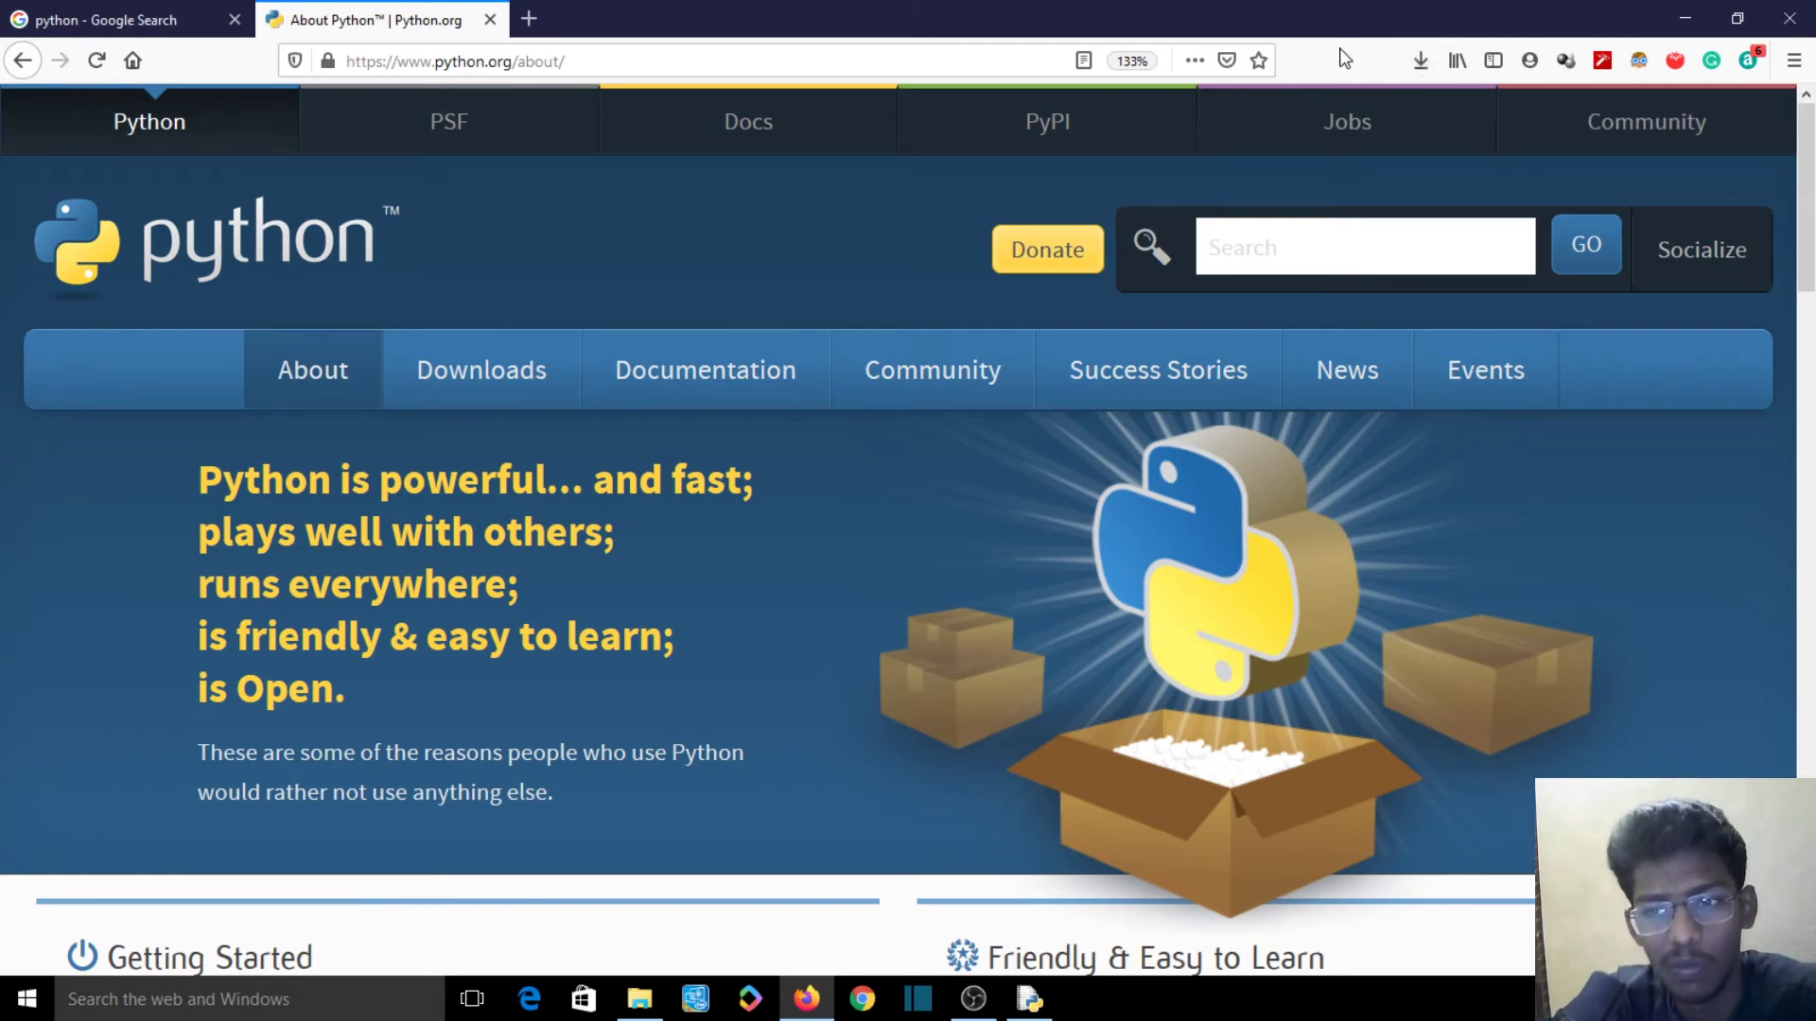
Minimize Firefox and launch IDLE (Python 3.8 32-bit) by searching Windows for idle.
{"action": "left_click", "coordinate": [1667, 14]}
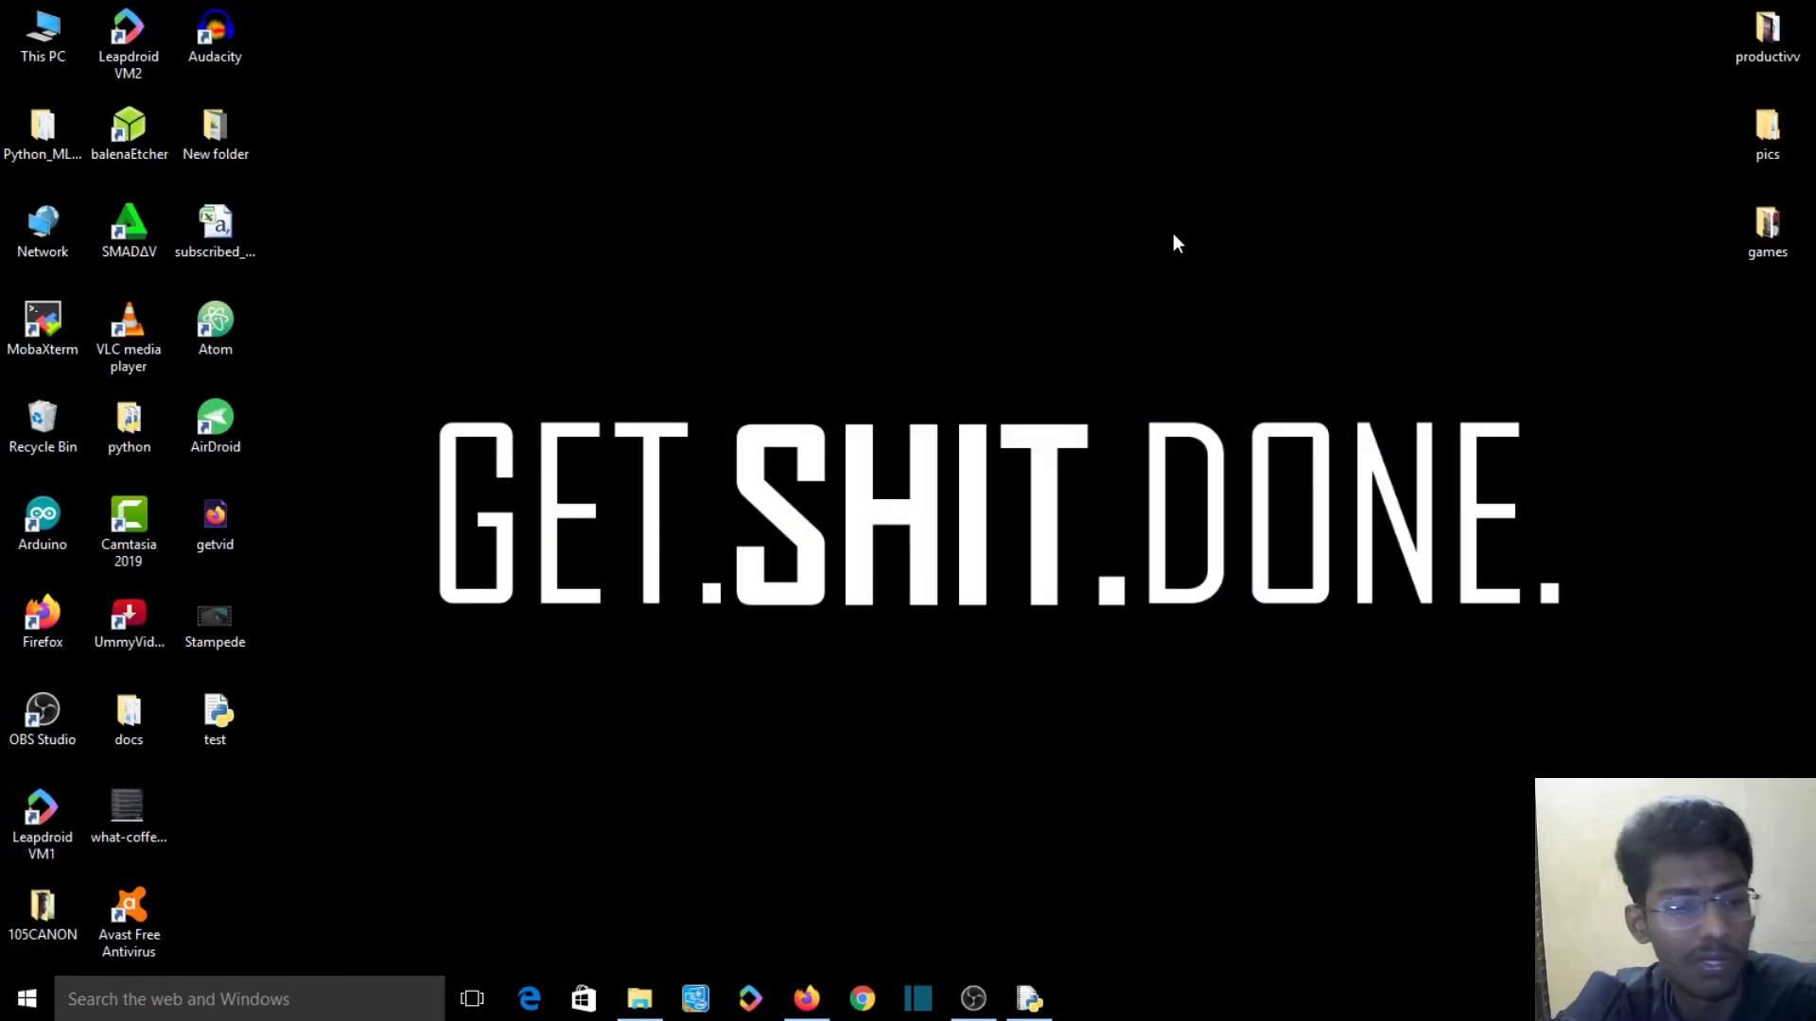
{"action": "left_click", "coordinate": [233, 1012]}
{"action": "type", "text": "id"}
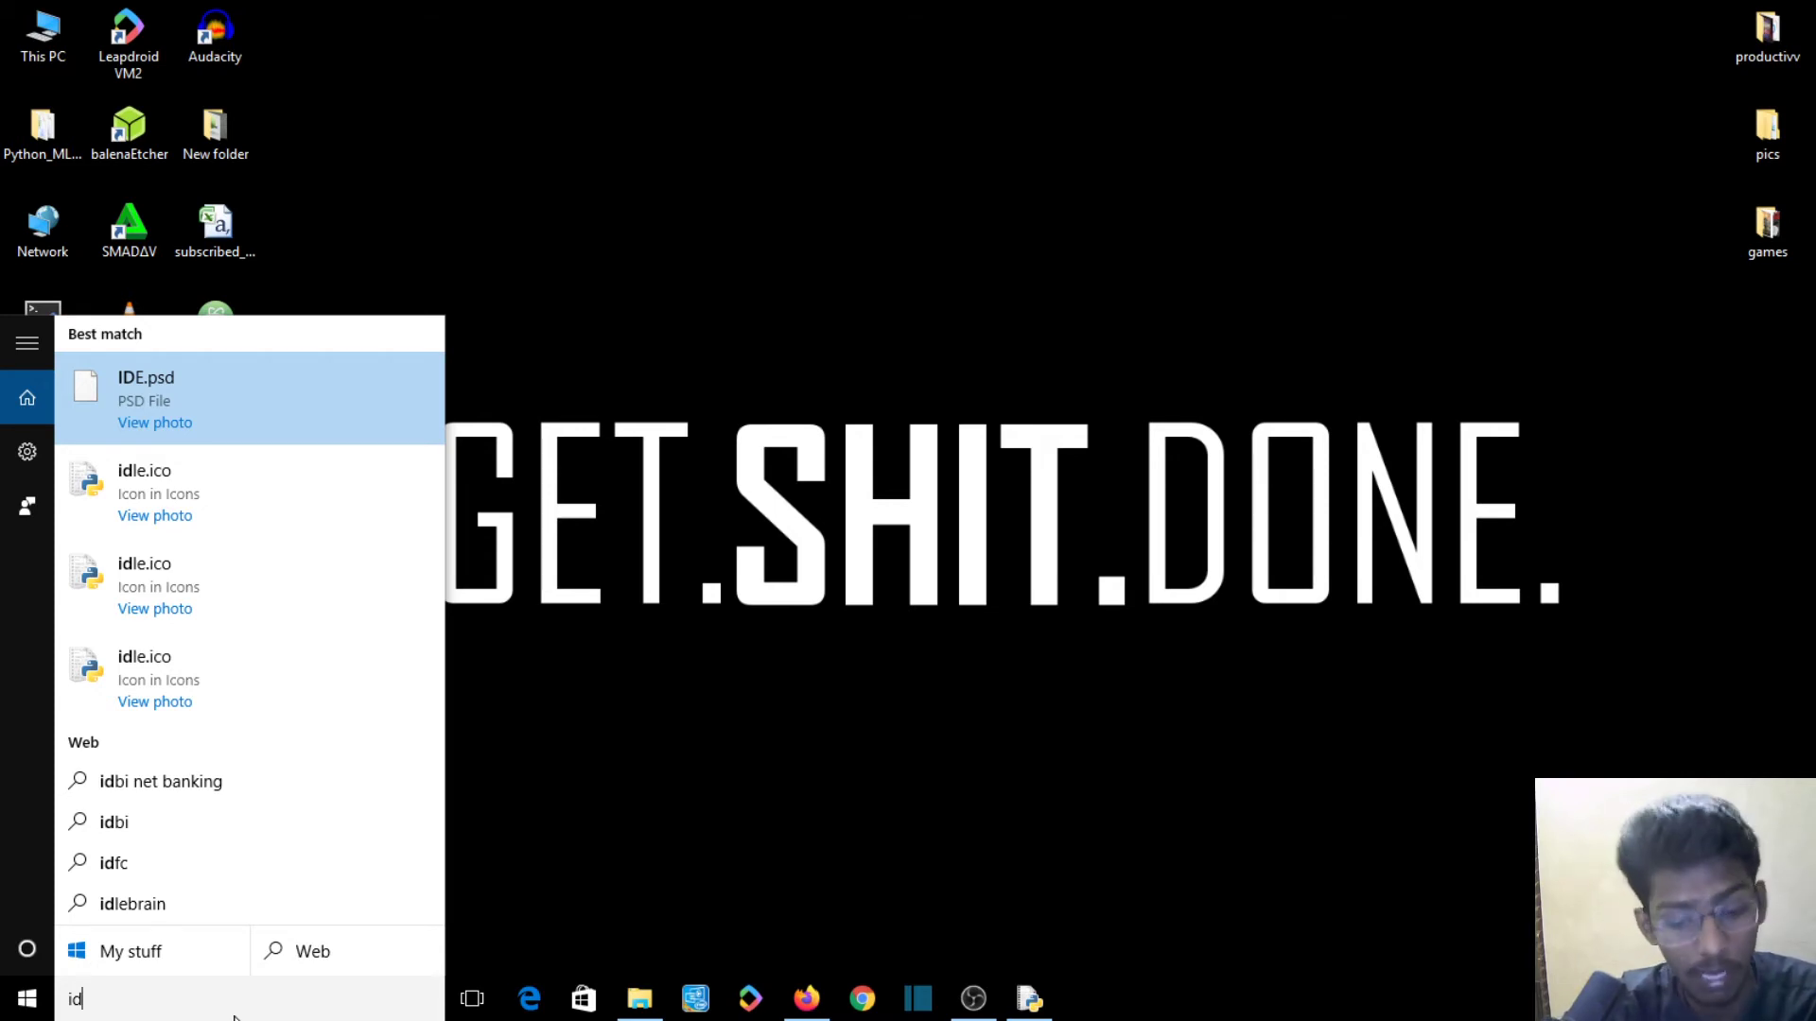
{"action": "type", "text": "le"}
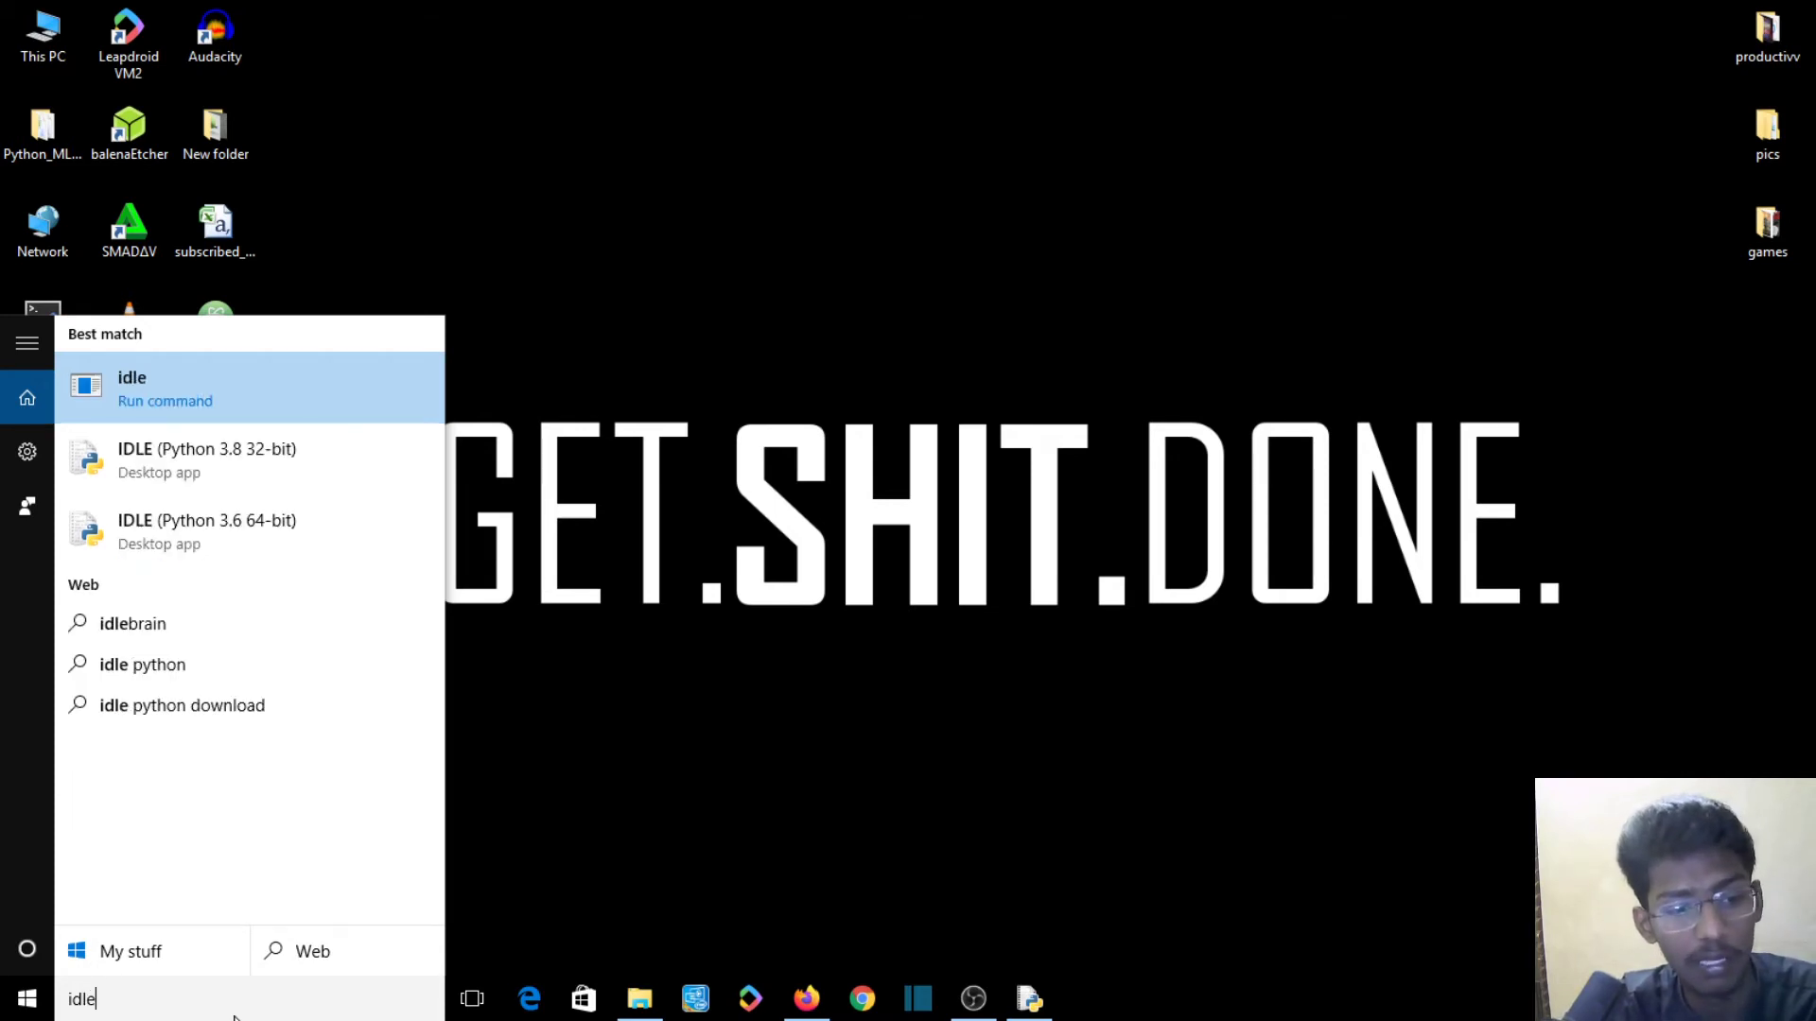
{"action": "left_click", "coordinate": [198, 464]}
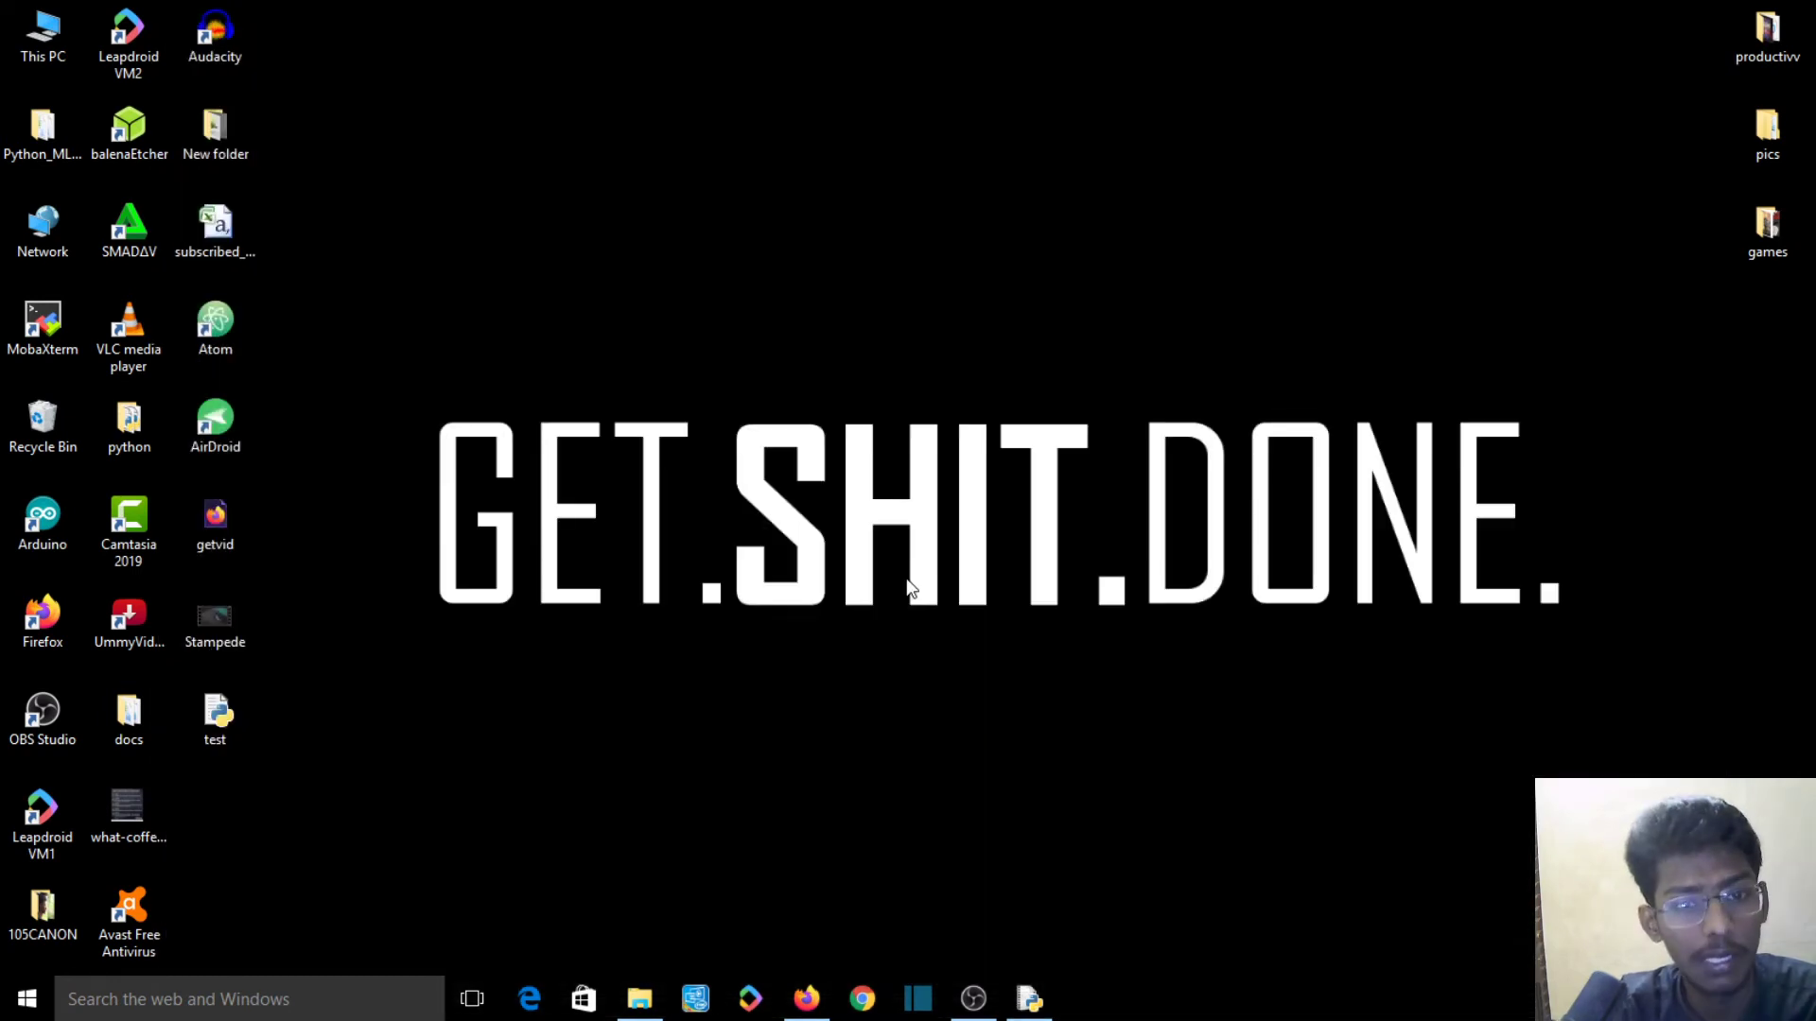
Close the Python shell and relaunch IDLE from a new idle search.
{"action": "left_click", "coordinate": [1707, 17]}
{"action": "left_click", "coordinate": [405, 1018]}
{"action": "type", "text": "i"}
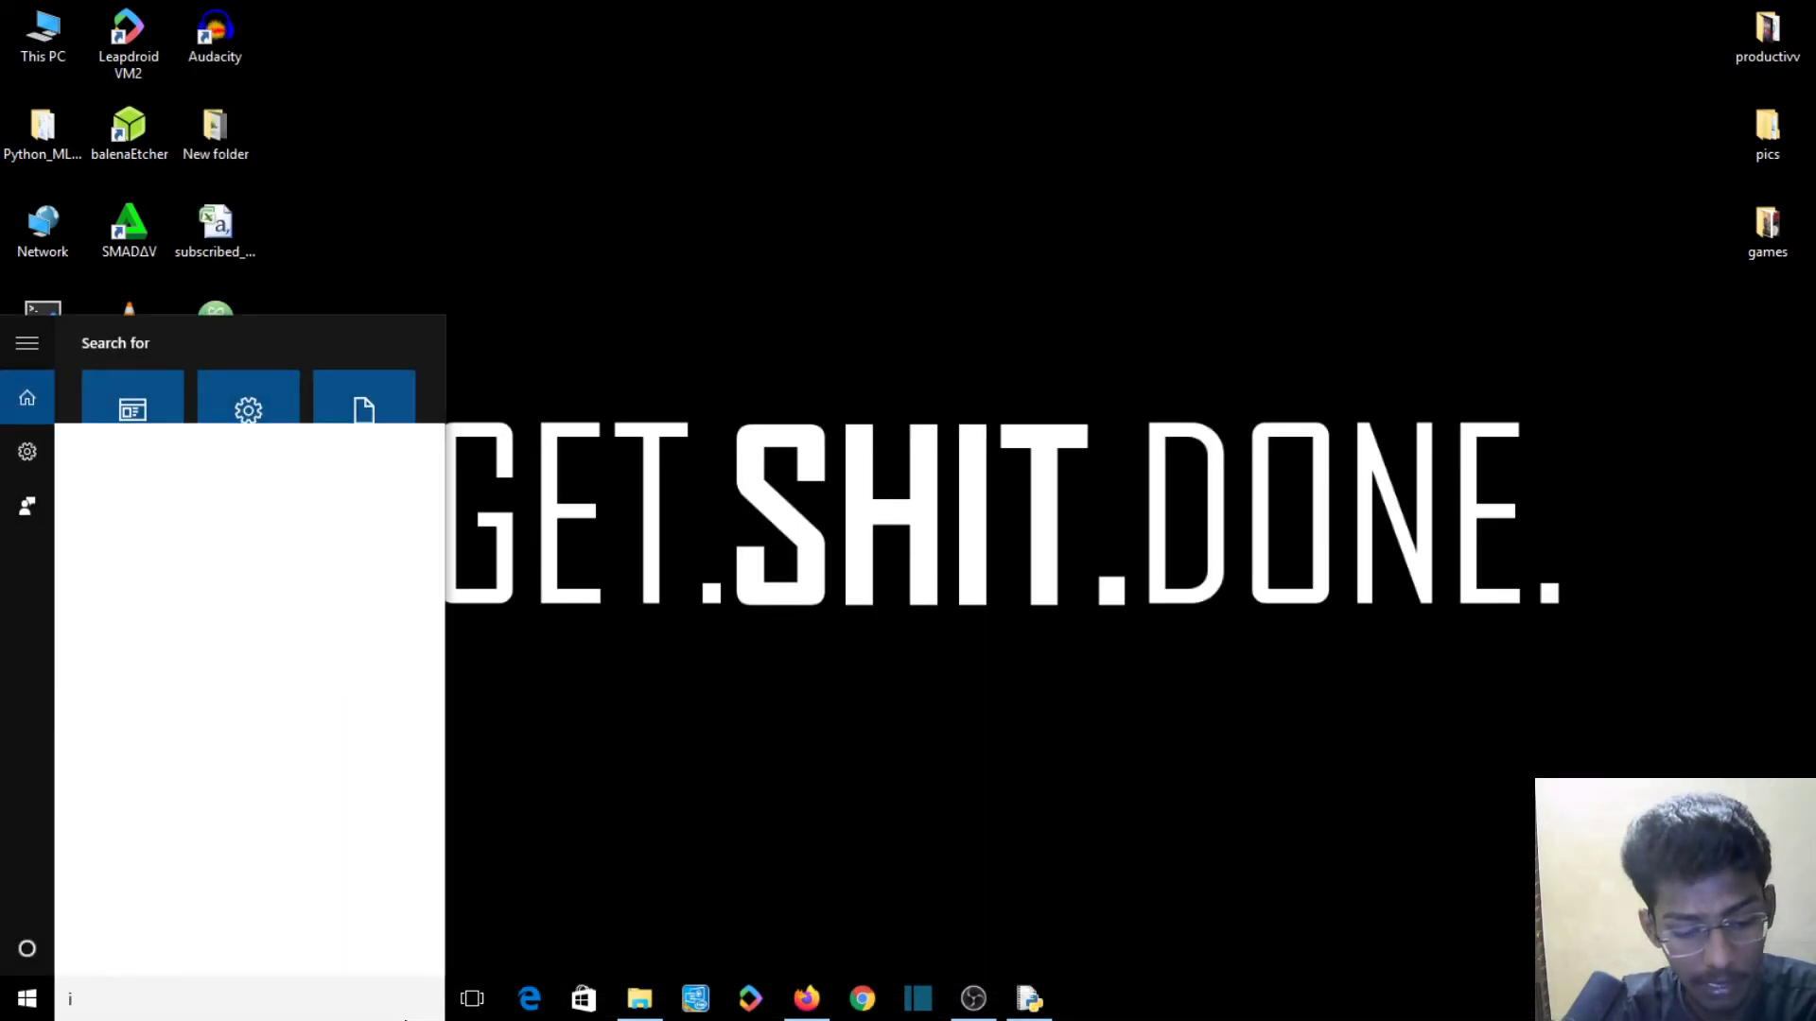
{"action": "type", "text": "dle"}
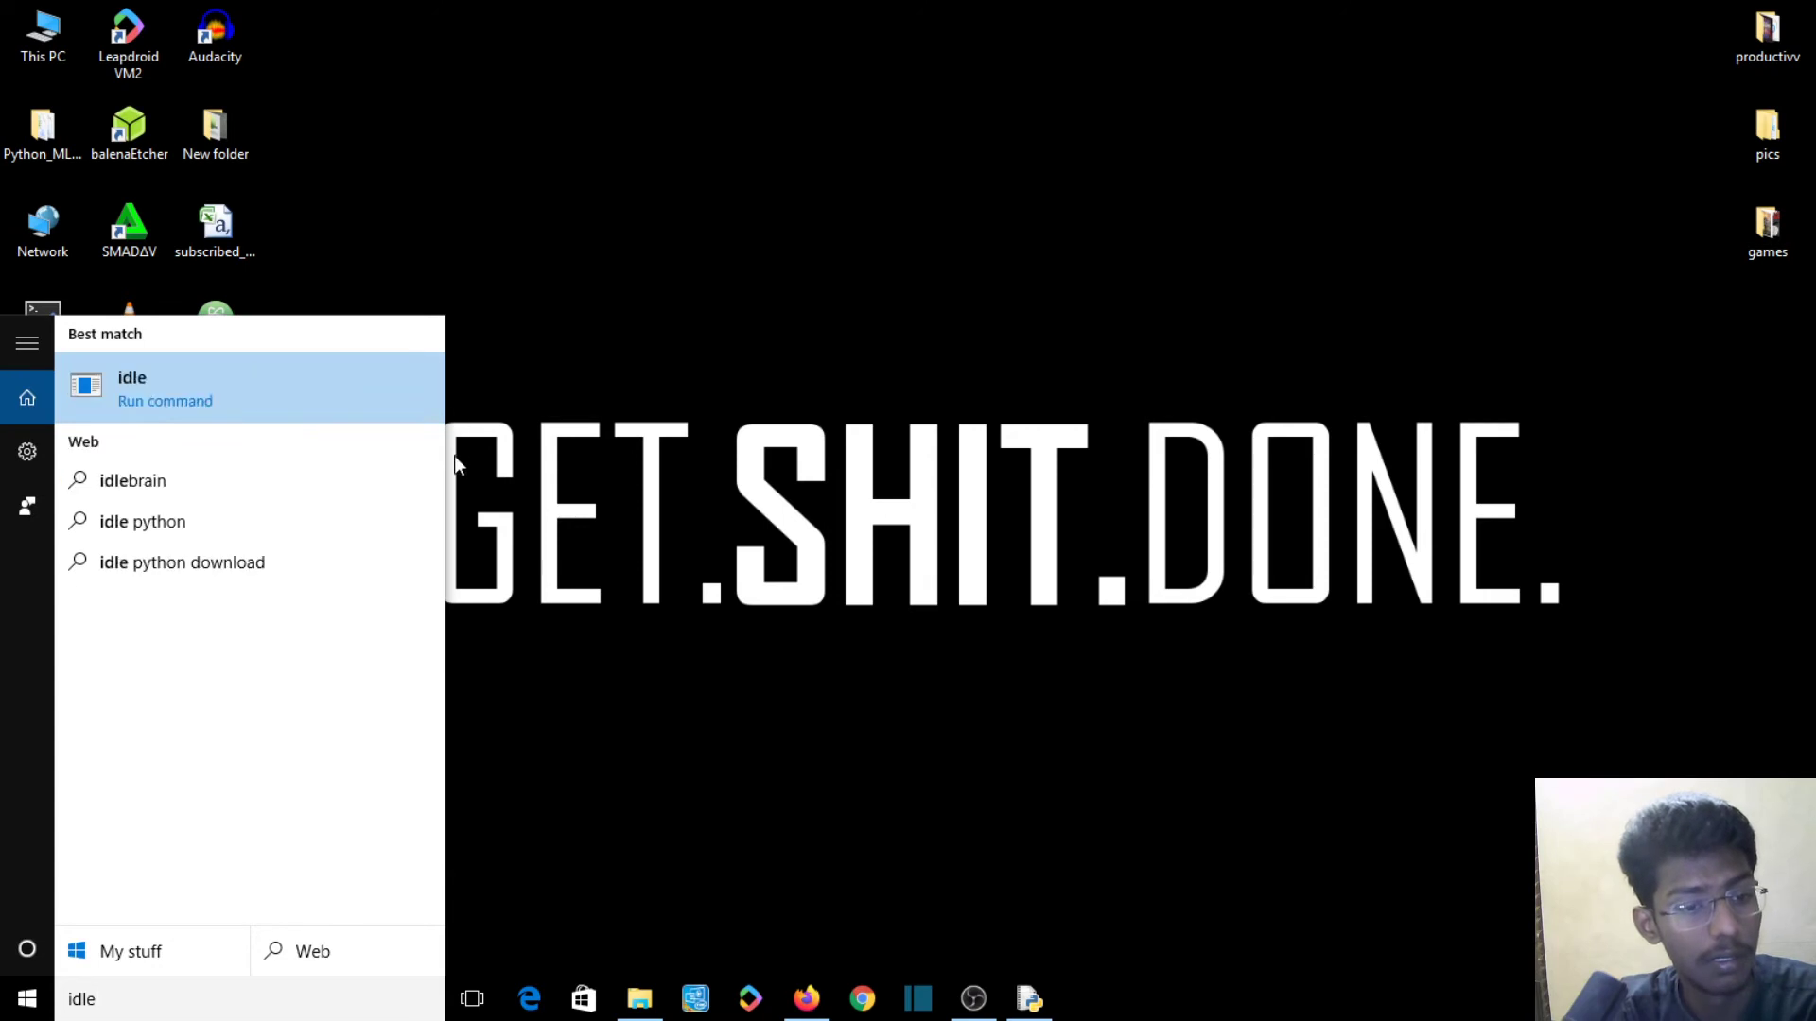
{"action": "left_click", "coordinate": [318, 460]}
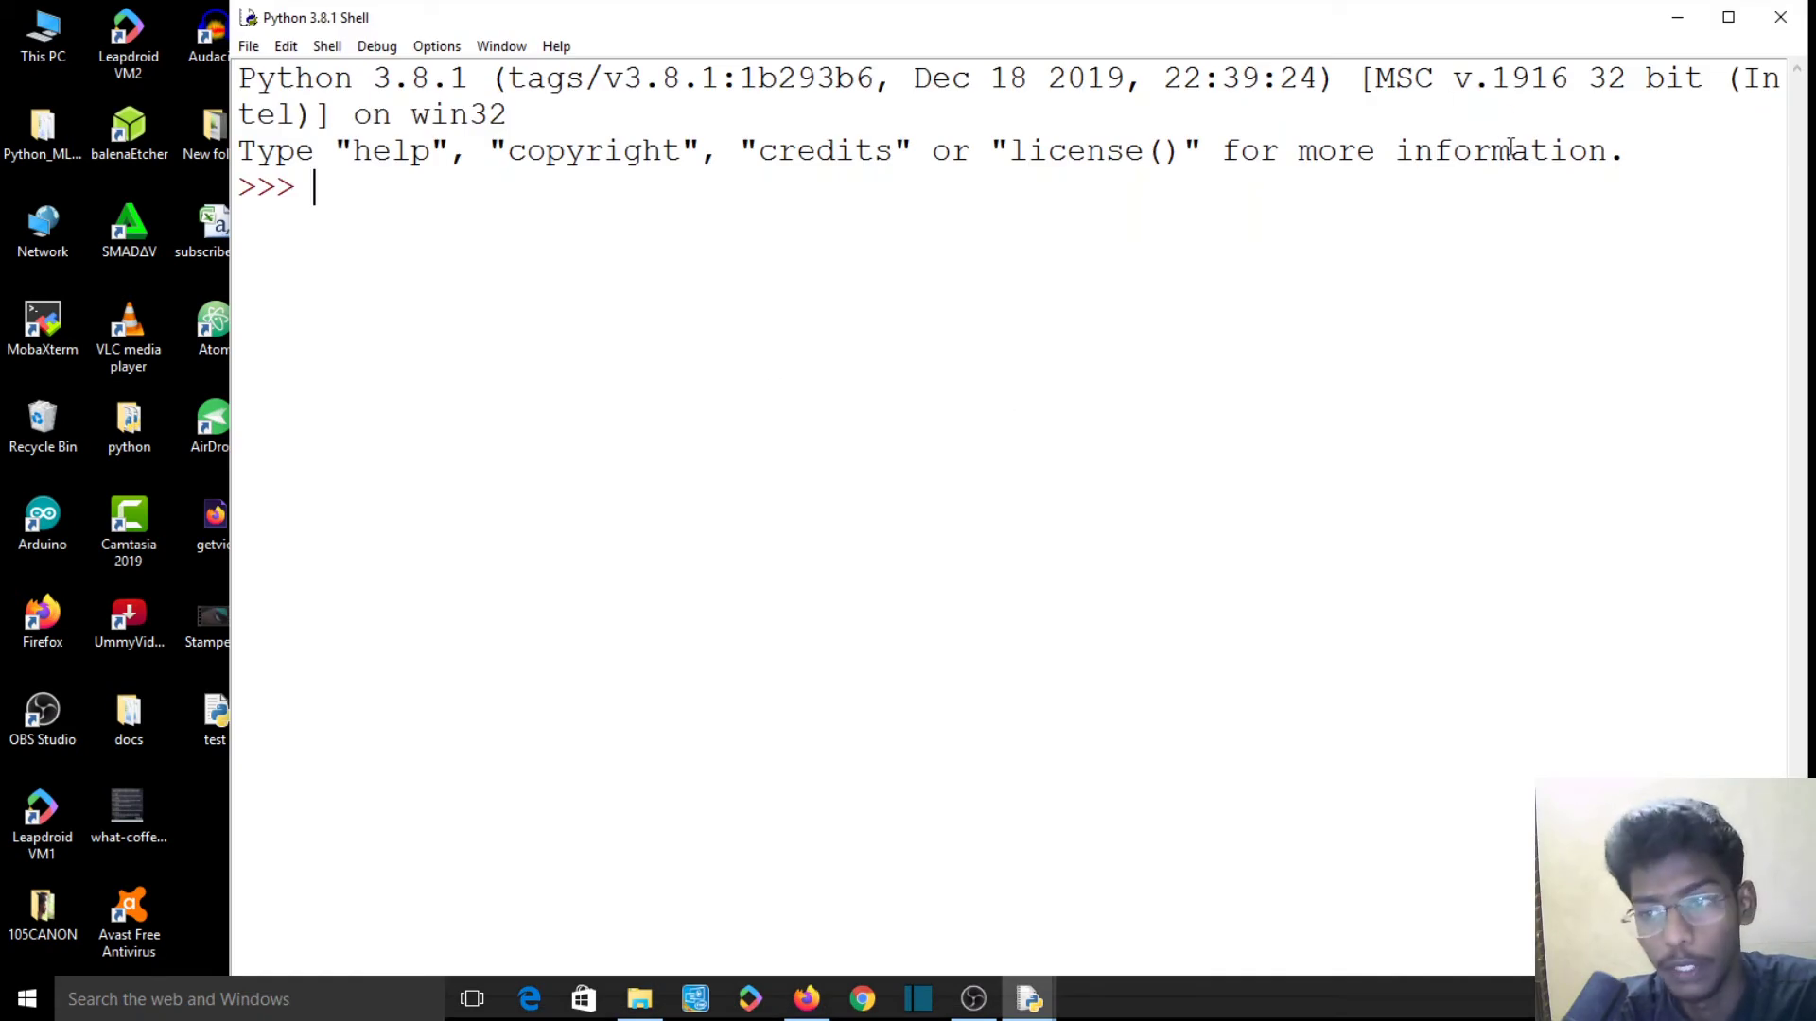
Maximize the Python shell and create a new blank file from the File menu.
{"action": "left_click", "coordinate": [1728, 17]}
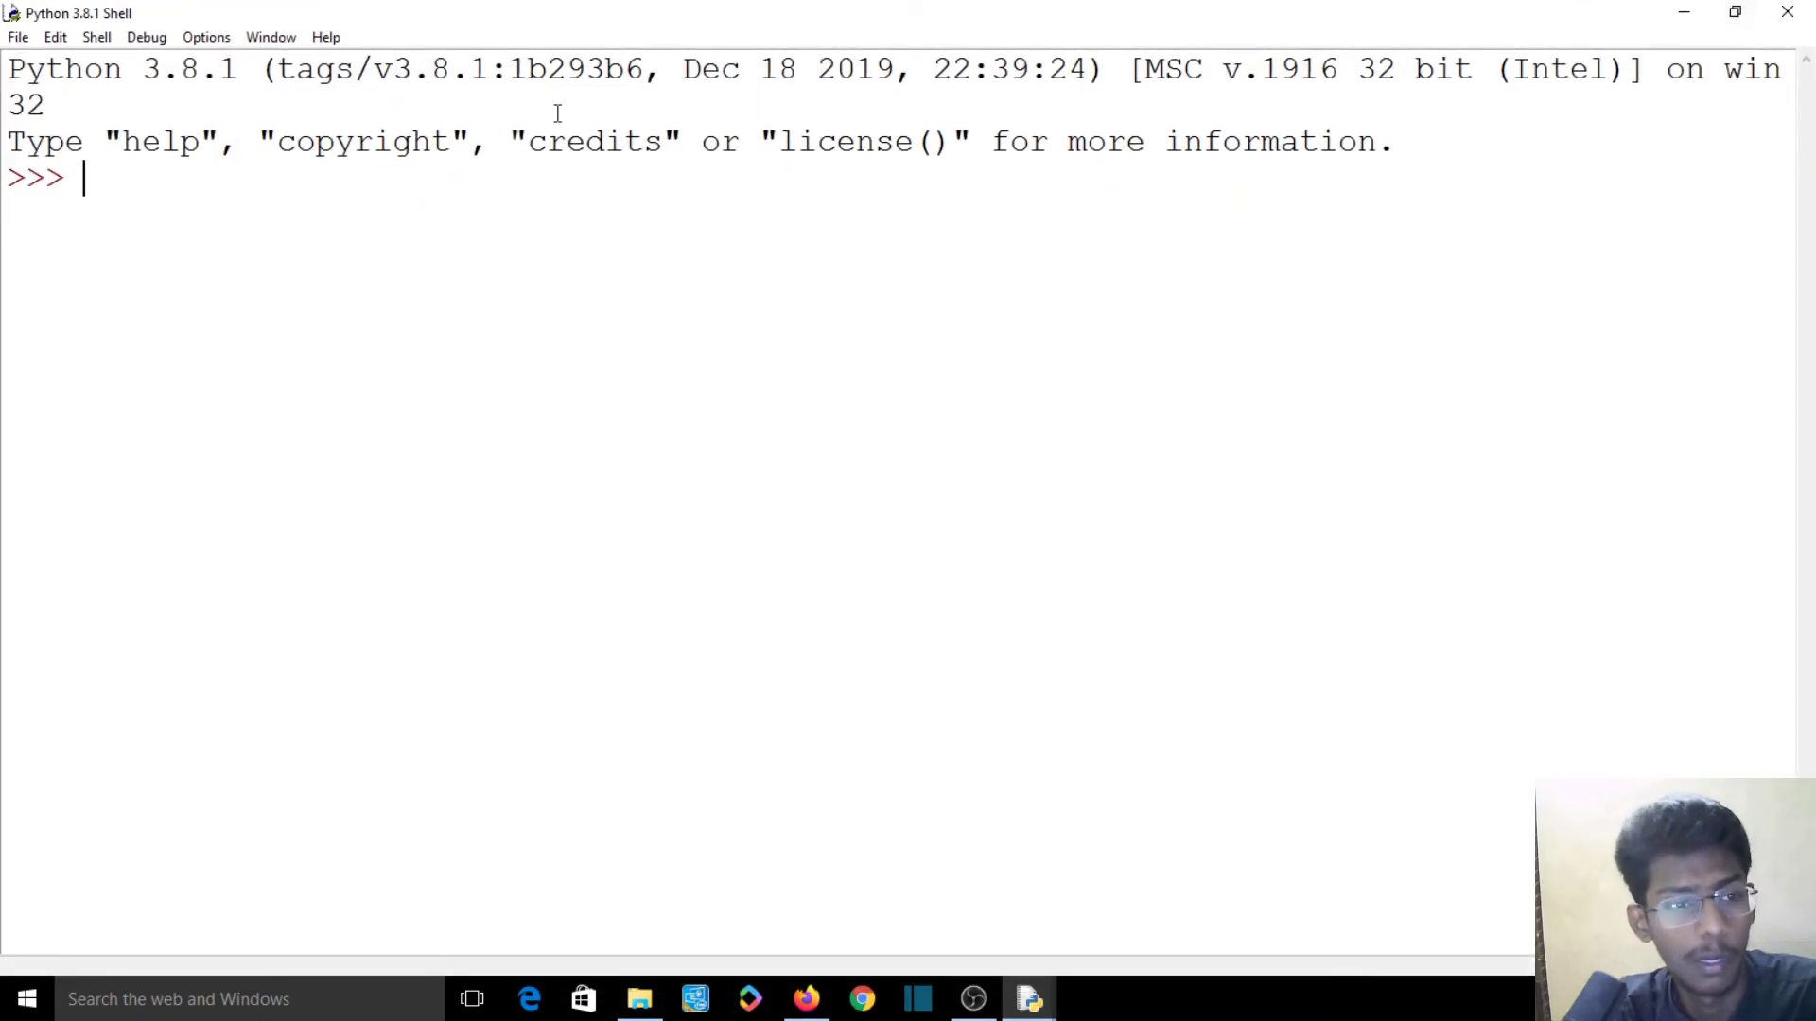
{"action": "left_click", "coordinate": [18, 37]}
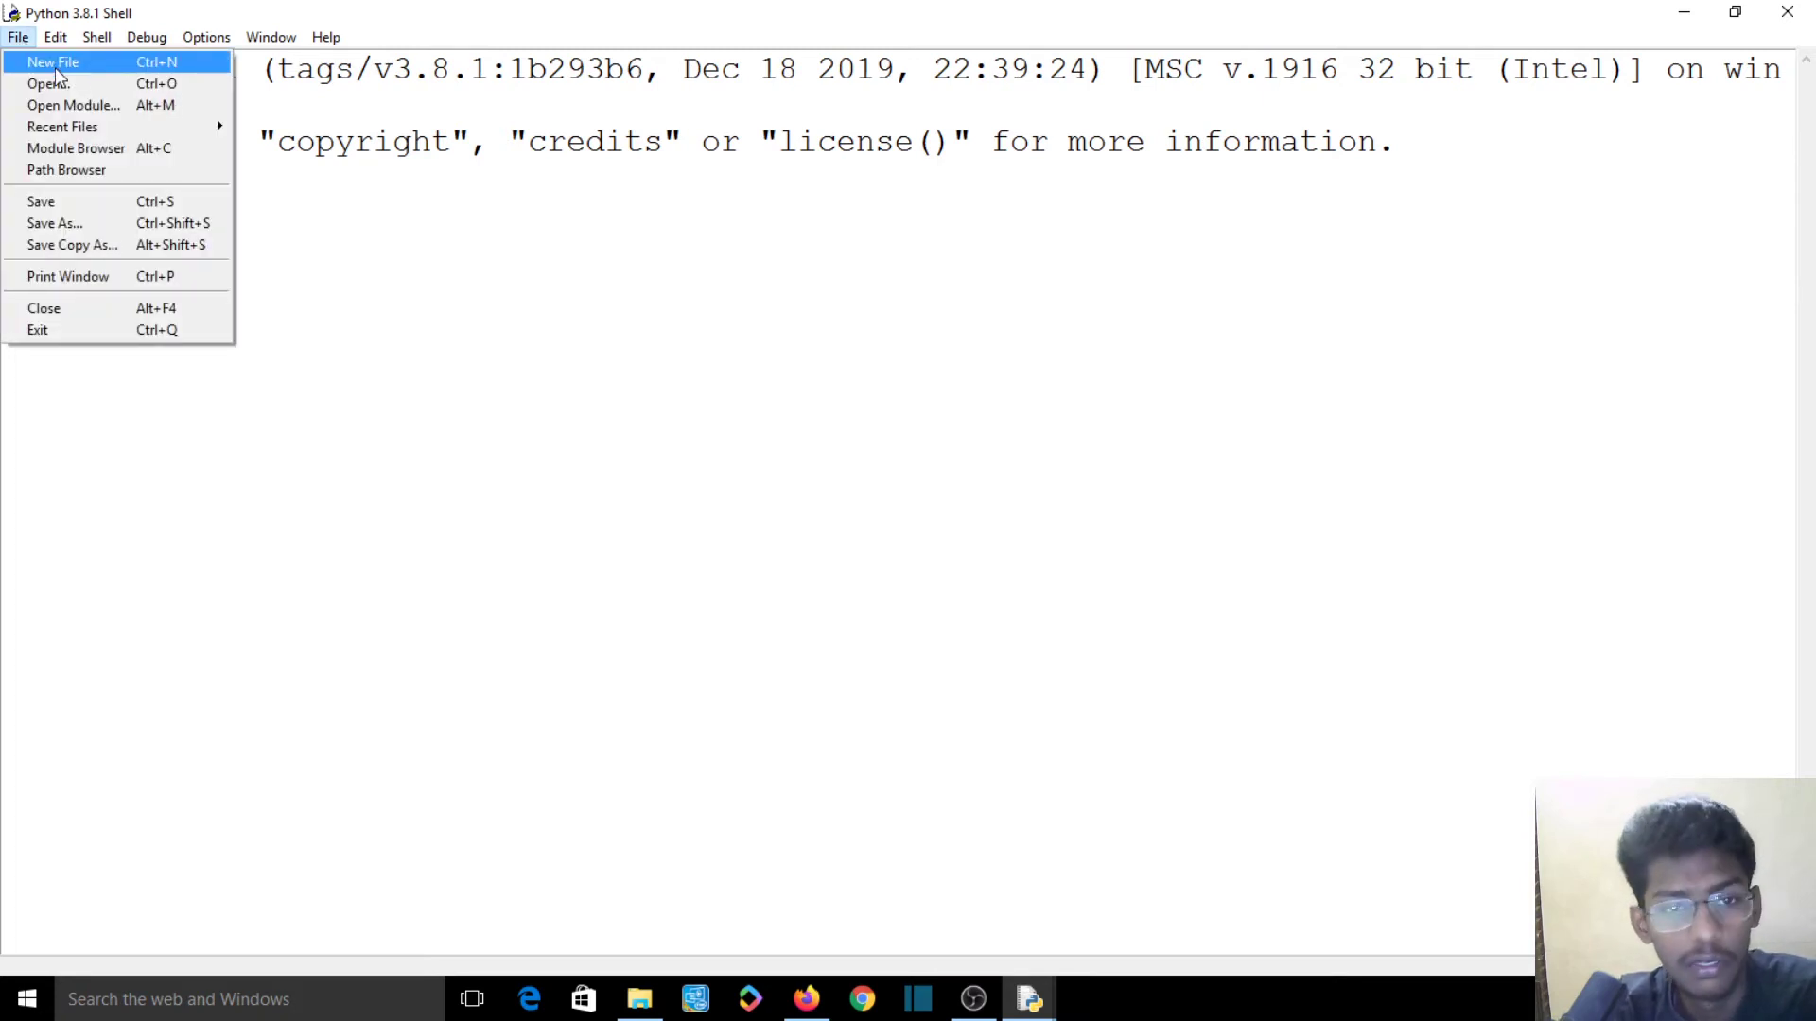
{"action": "left_click", "coordinate": [55, 66]}
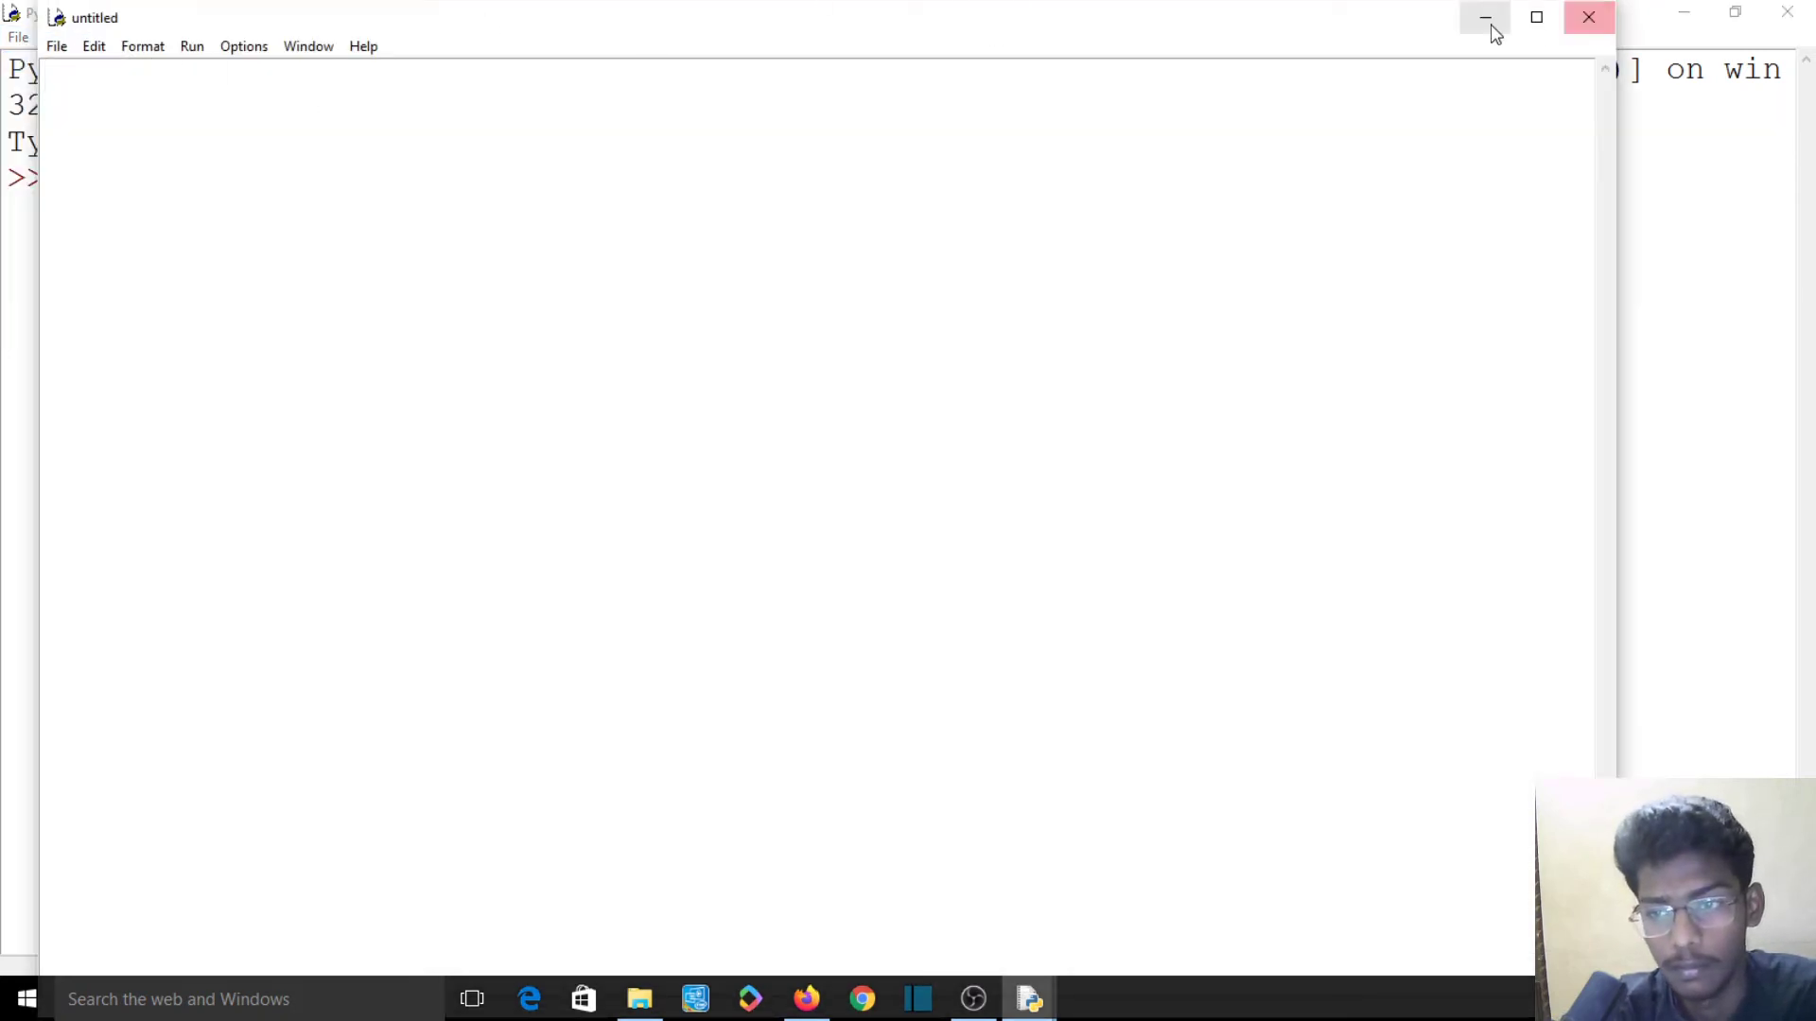
Close the shell and test.py windows, then bring up and maximize the untitled editor.
{"action": "left_click", "coordinate": [1488, 23]}
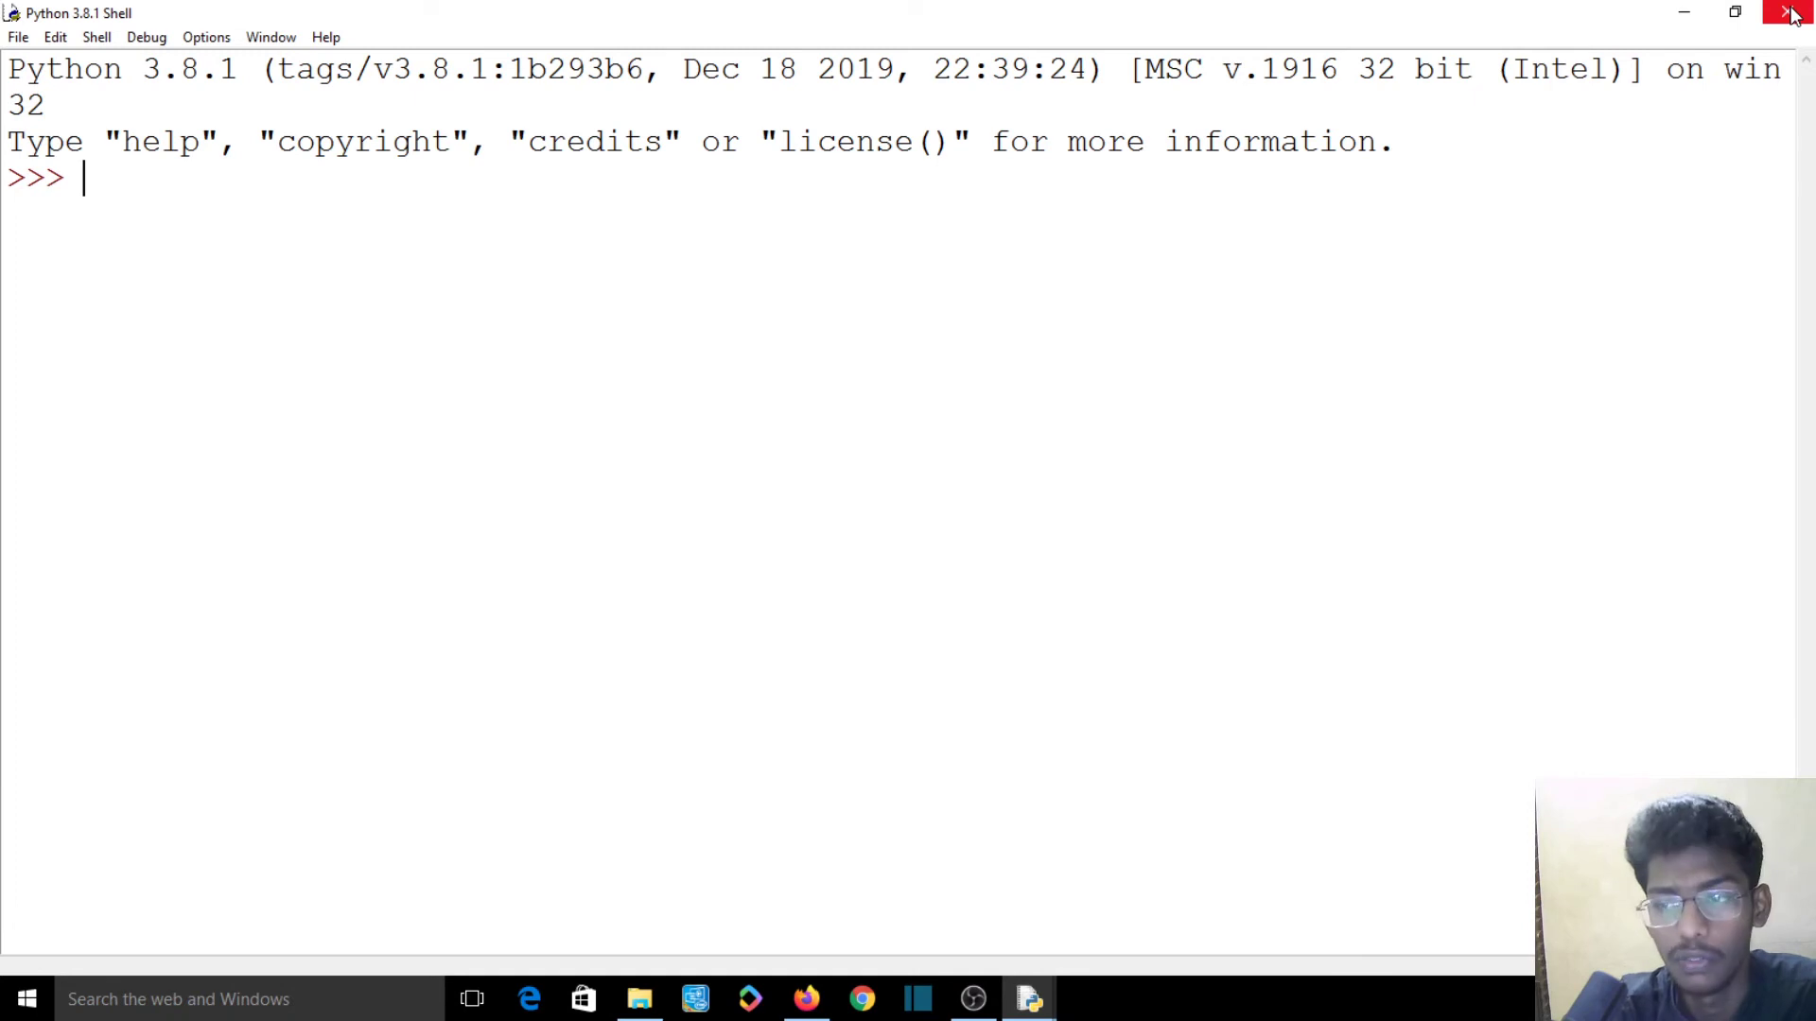
{"action": "left_click", "coordinate": [1790, 13]}
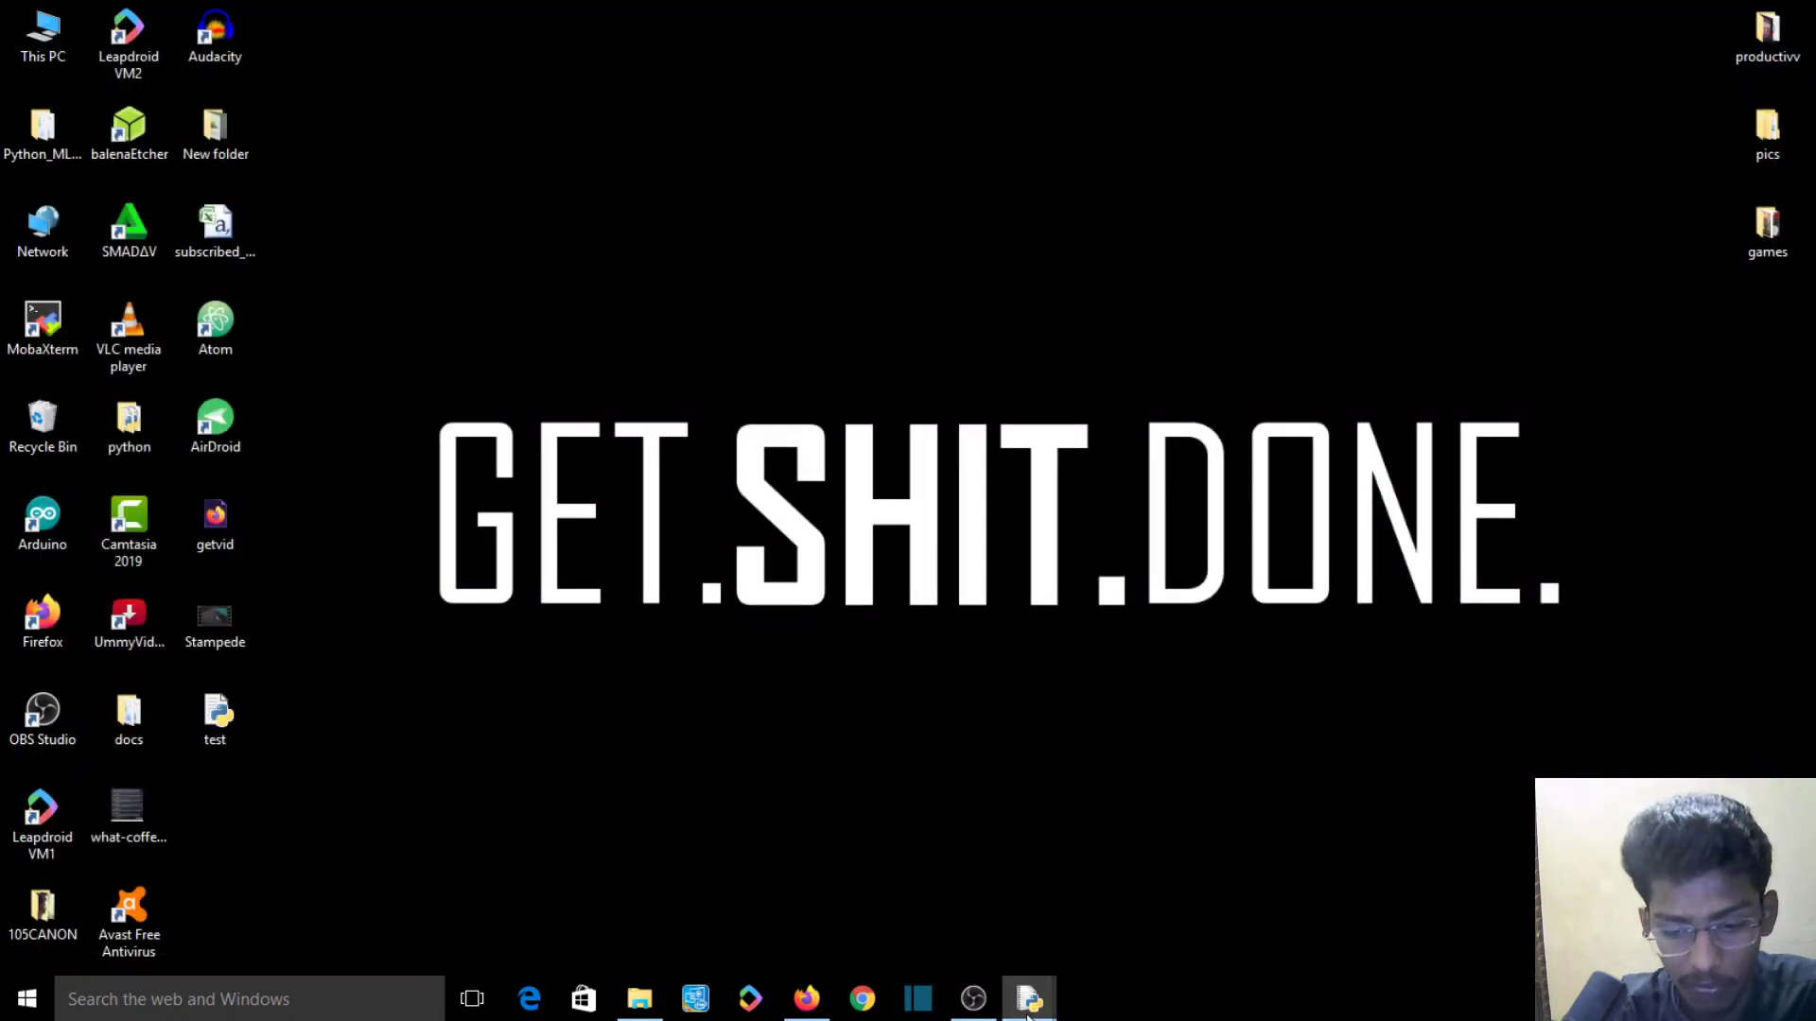
{"action": "mouse_move", "coordinate": [1028, 1003]}
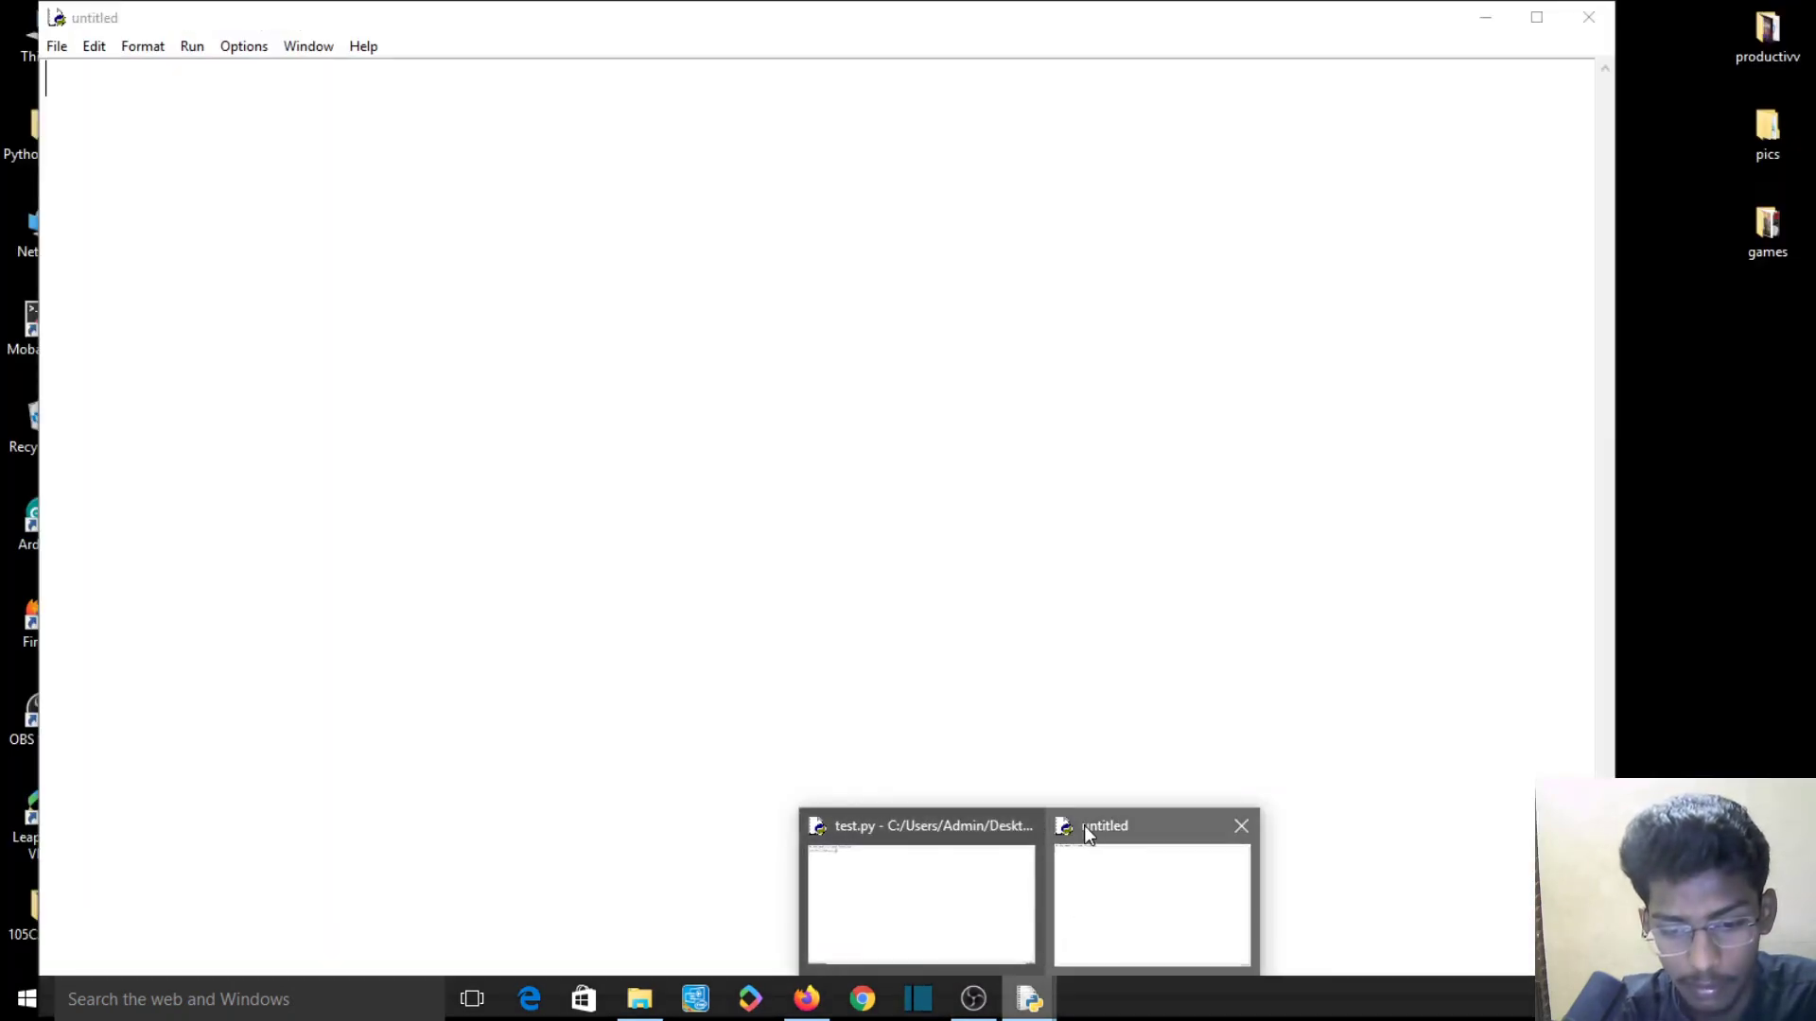
{"action": "left_click", "coordinate": [1034, 838]}
{"action": "left_click", "coordinate": [1053, 883]}
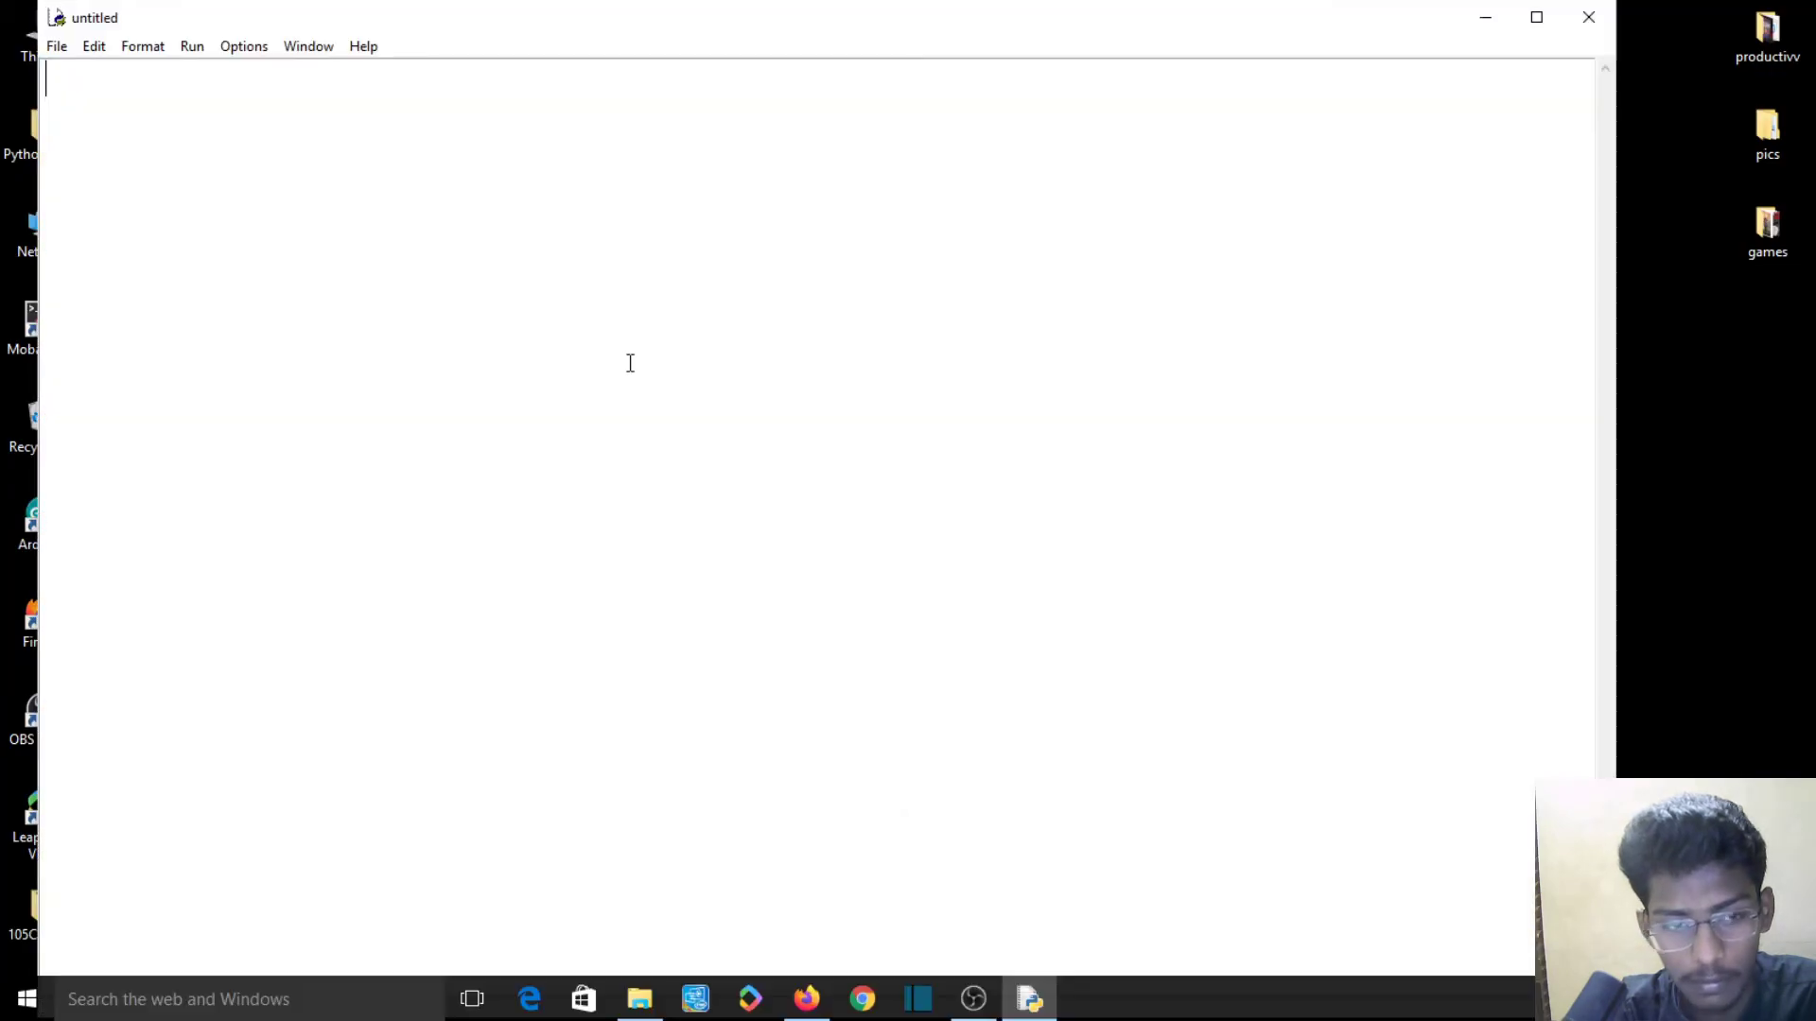
{"action": "left_click", "coordinate": [1537, 17]}
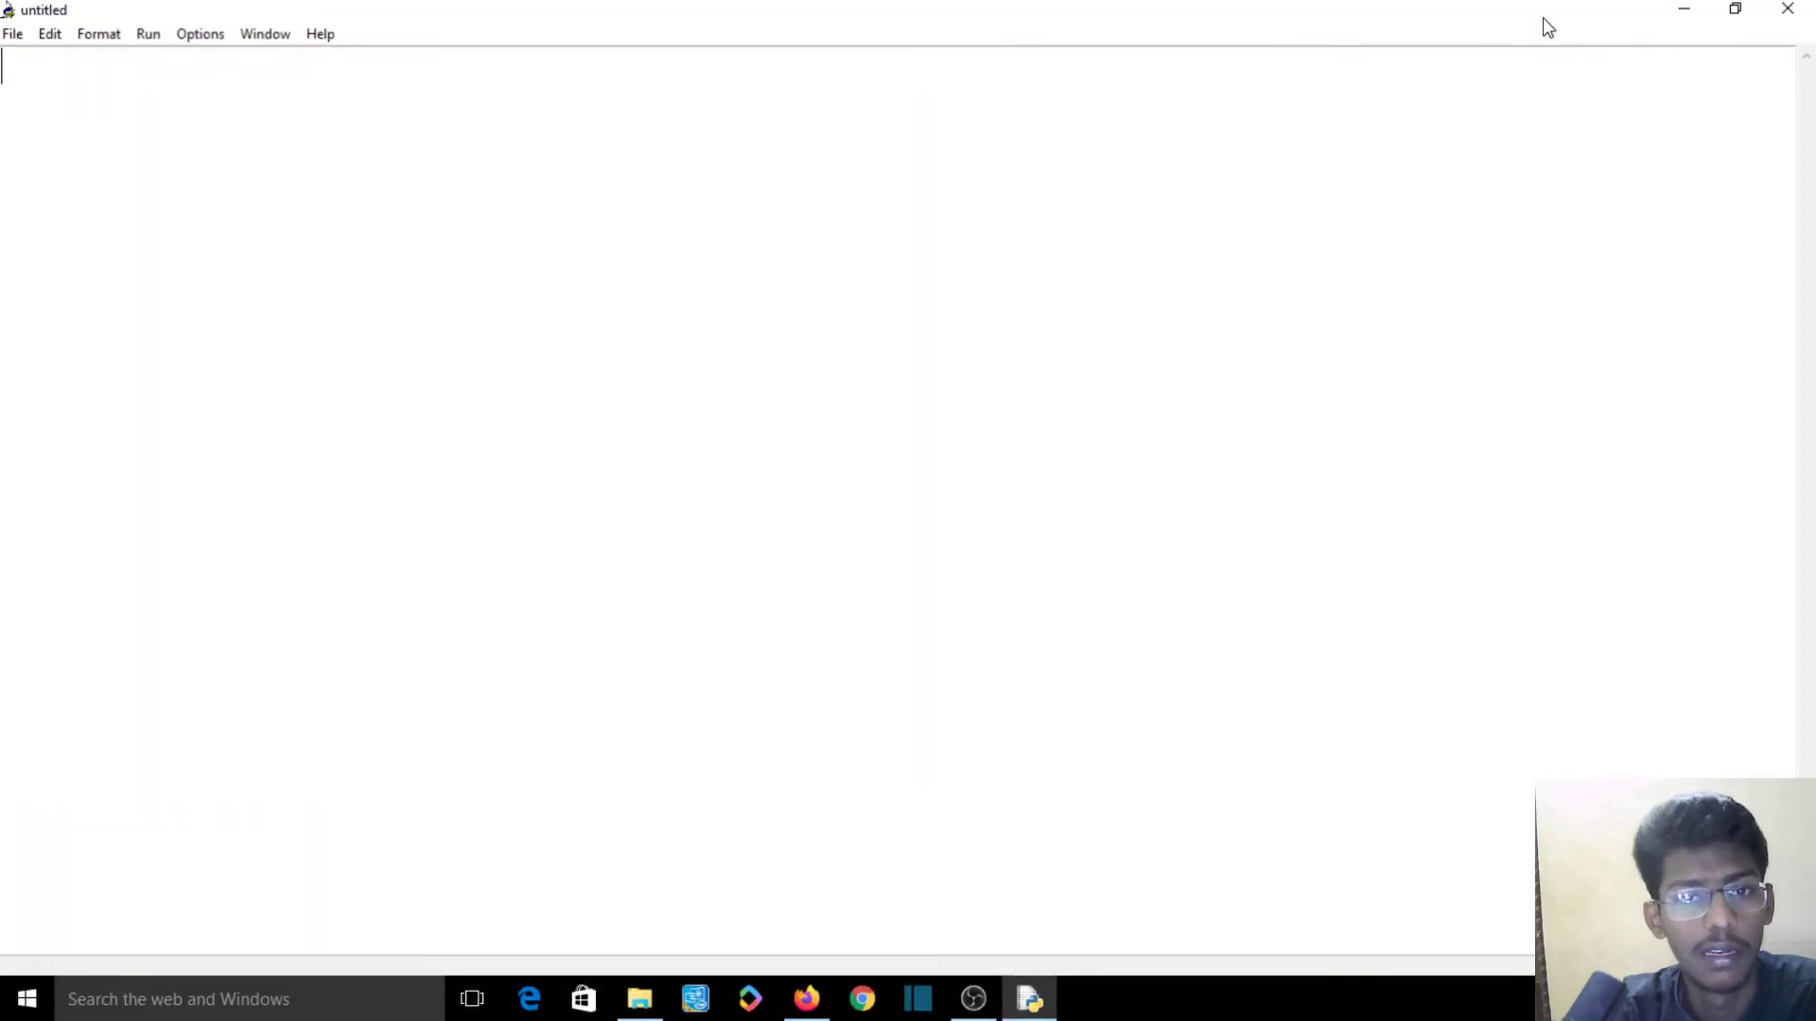
Save the new script with Ctrl+S into the Desktop folder under the name testing.py.
{"action": "left_click", "coordinate": [18, 36]}
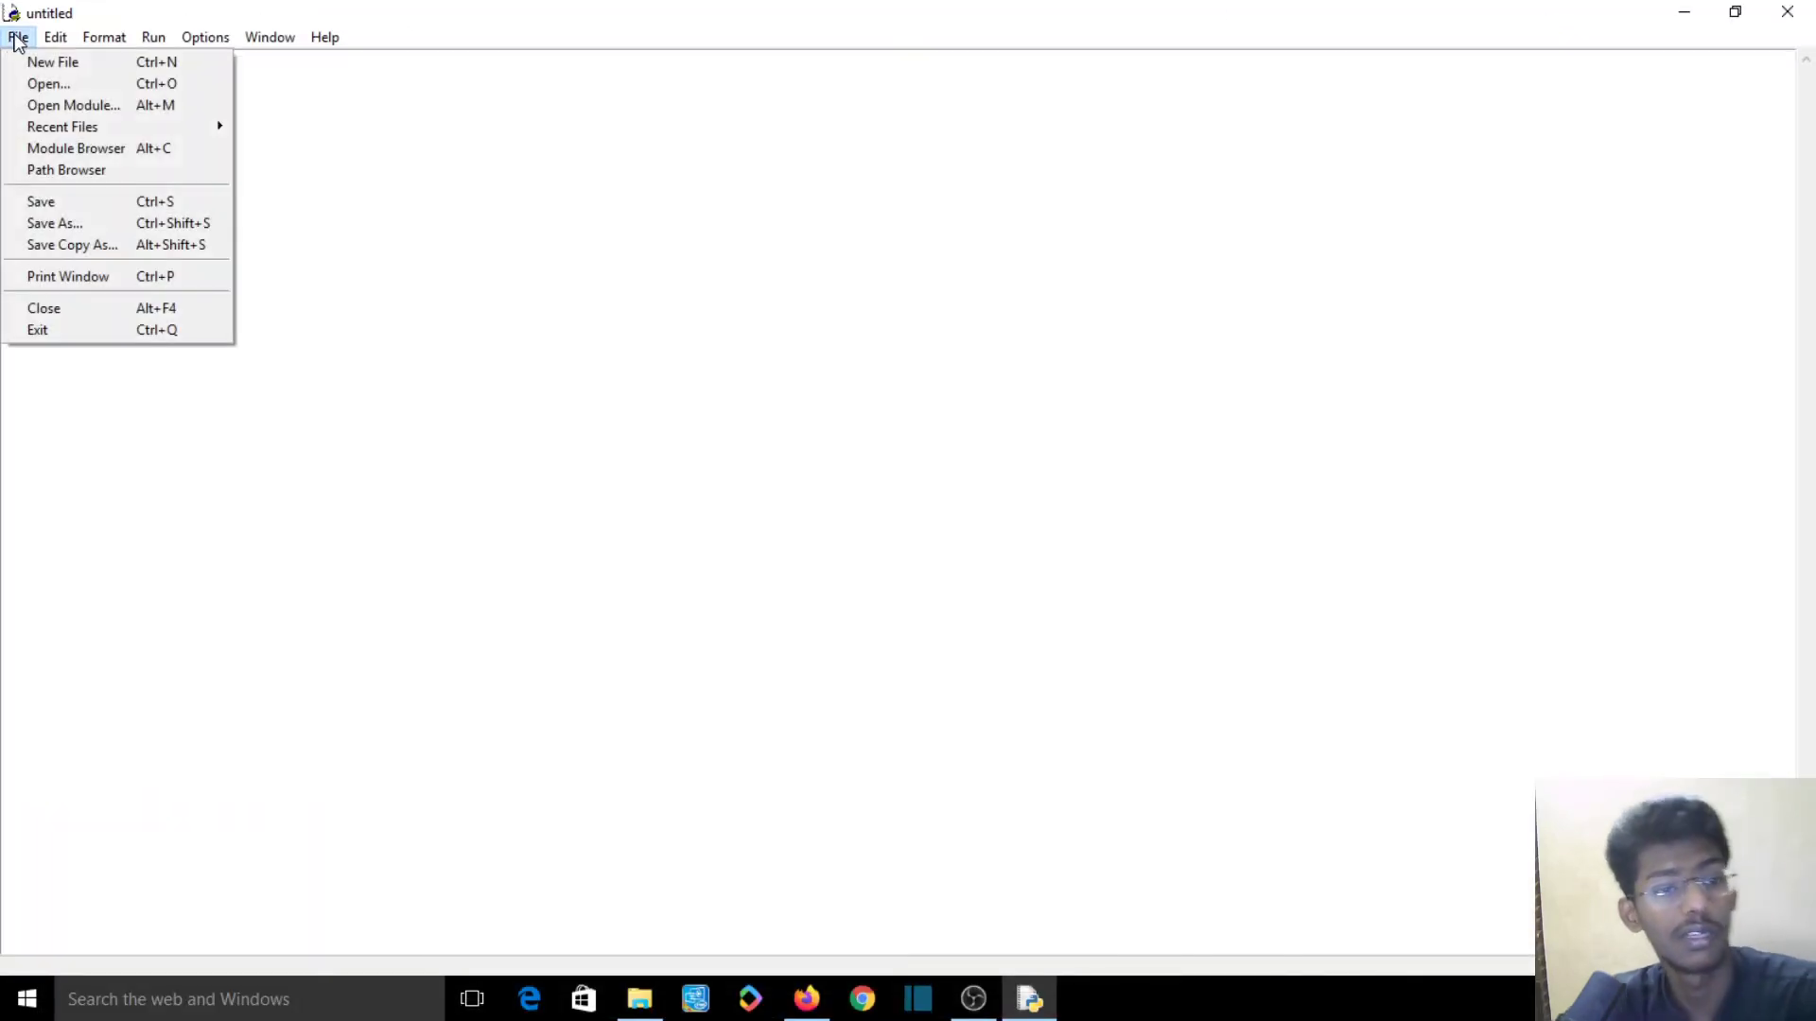
{"action": "left_click", "coordinate": [333, 179]}
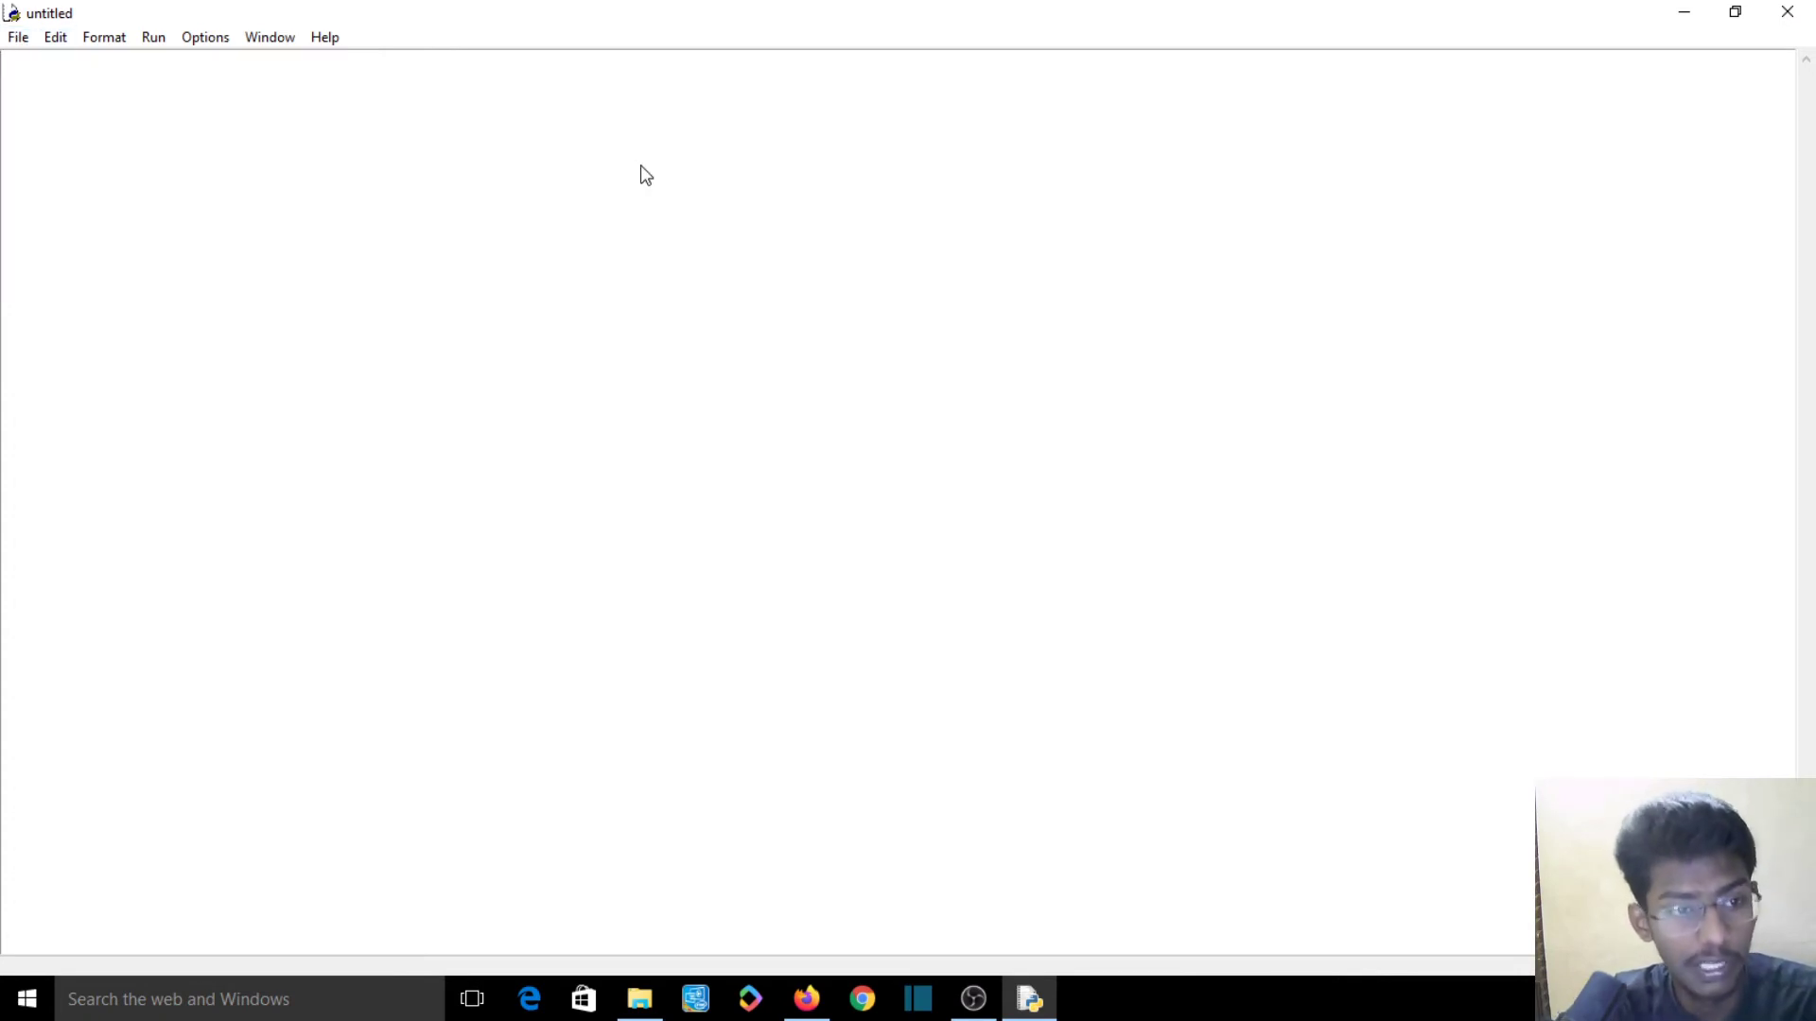
{"action": "key", "text": "ctrl+s"}
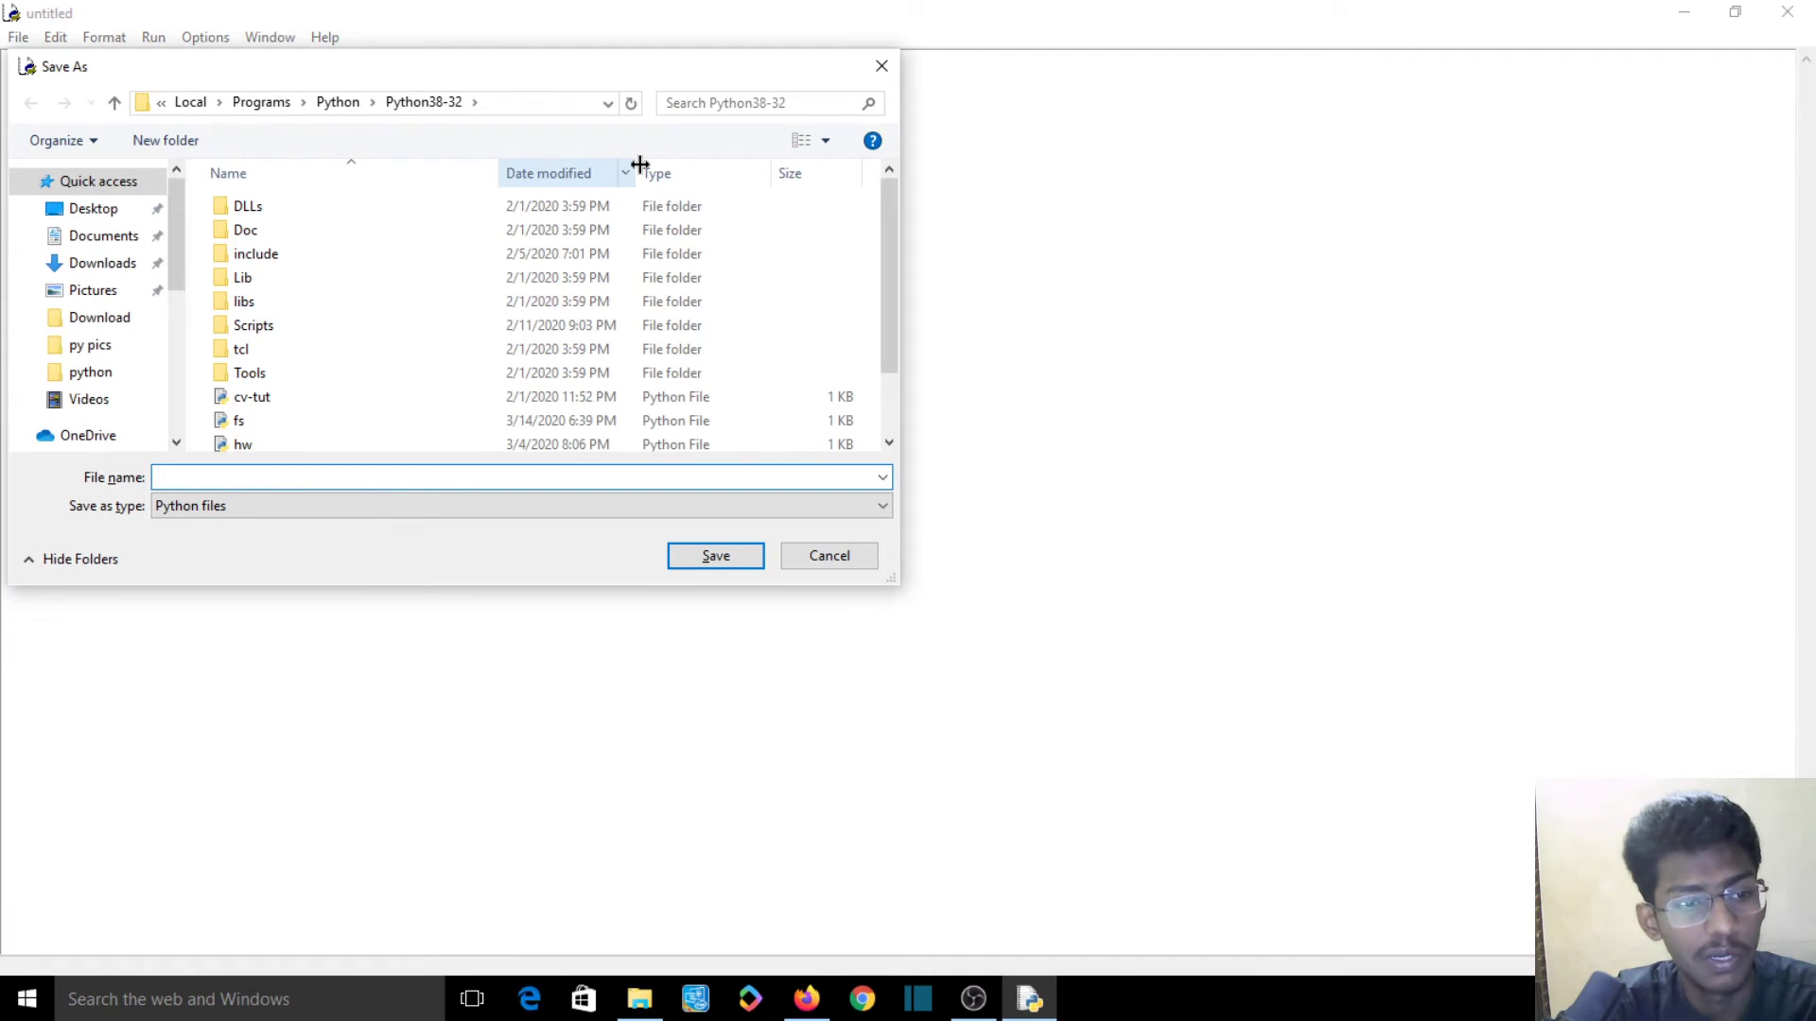
{"action": "left_click", "coordinate": [93, 209]}
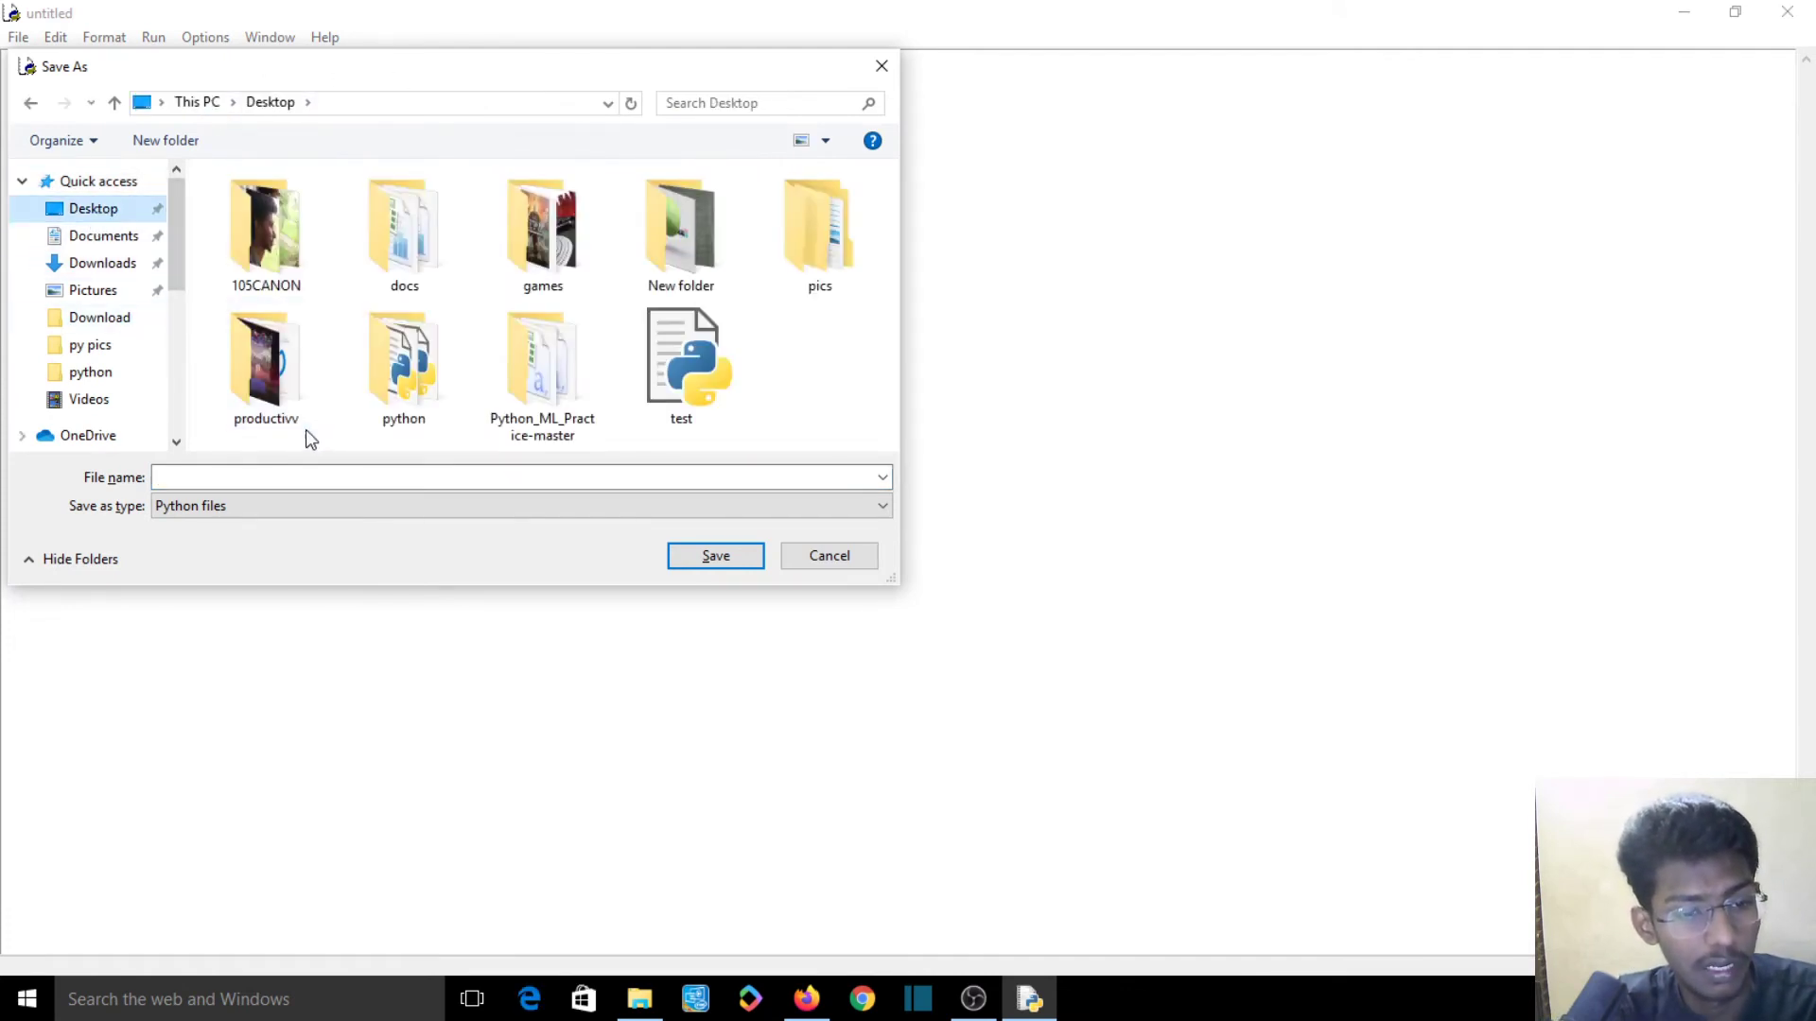
{"action": "left_click", "coordinate": [502, 472]}
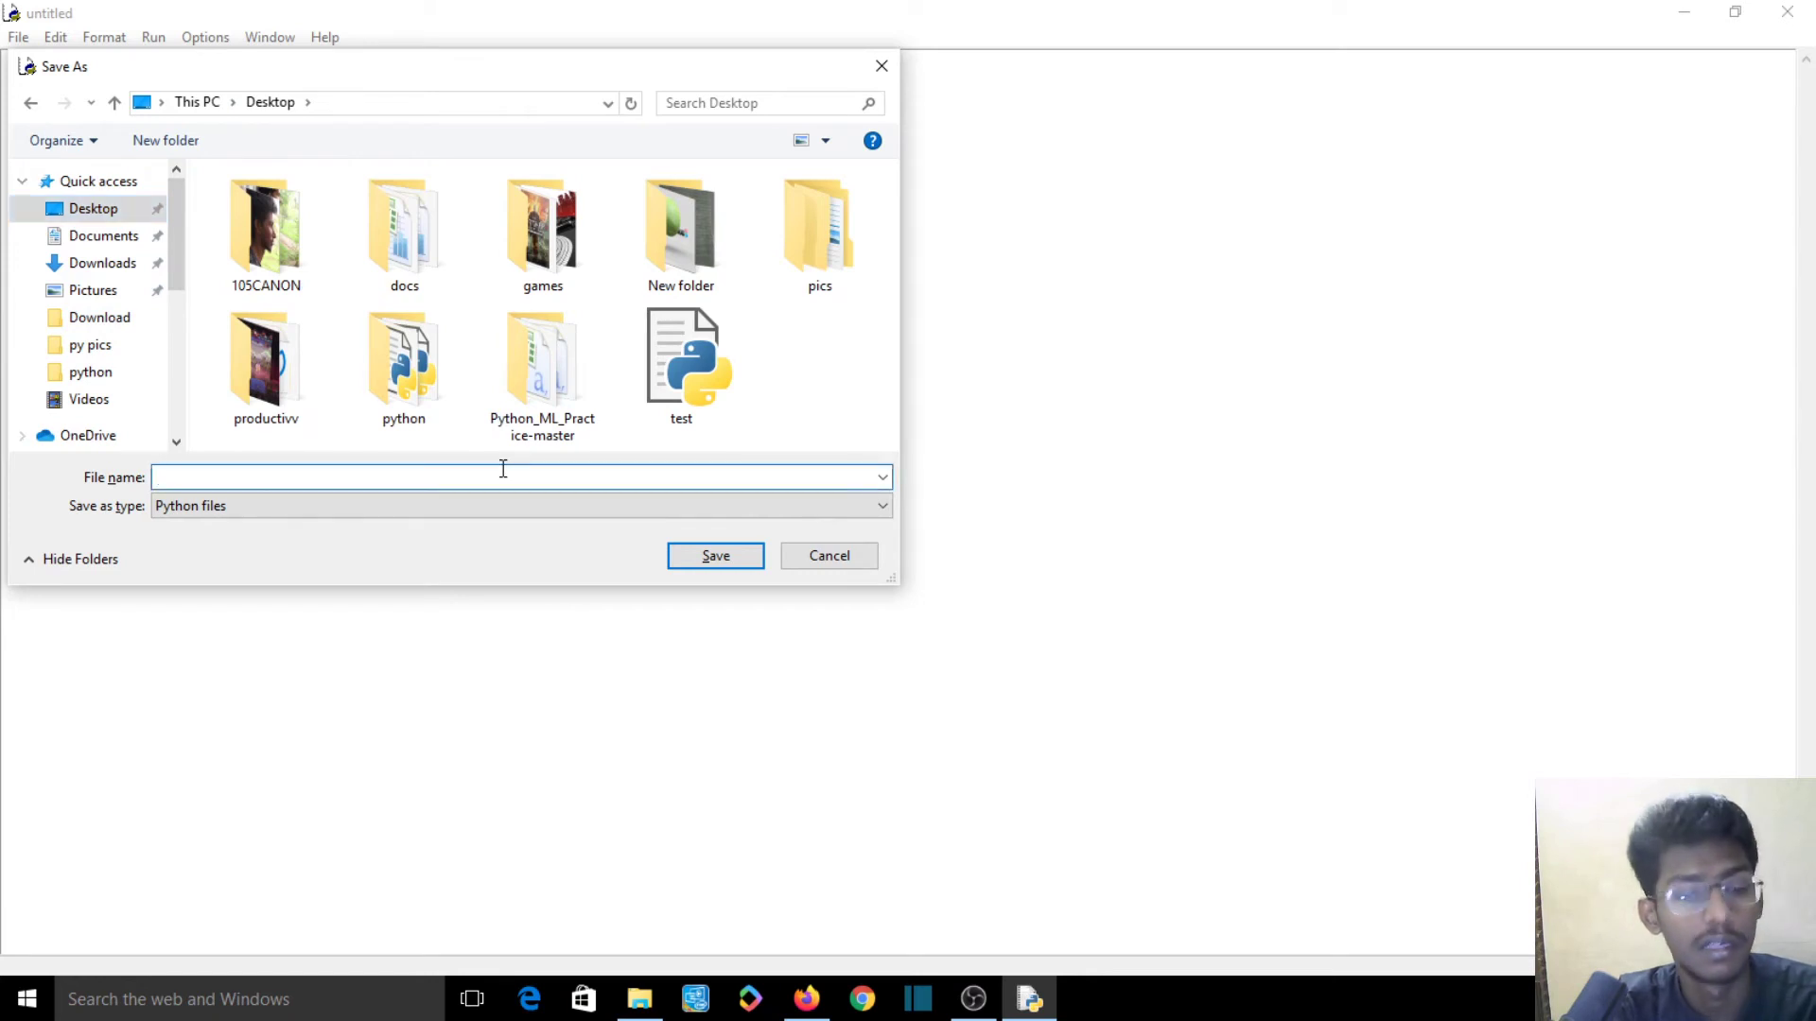
{"action": "type", "text": "t"}
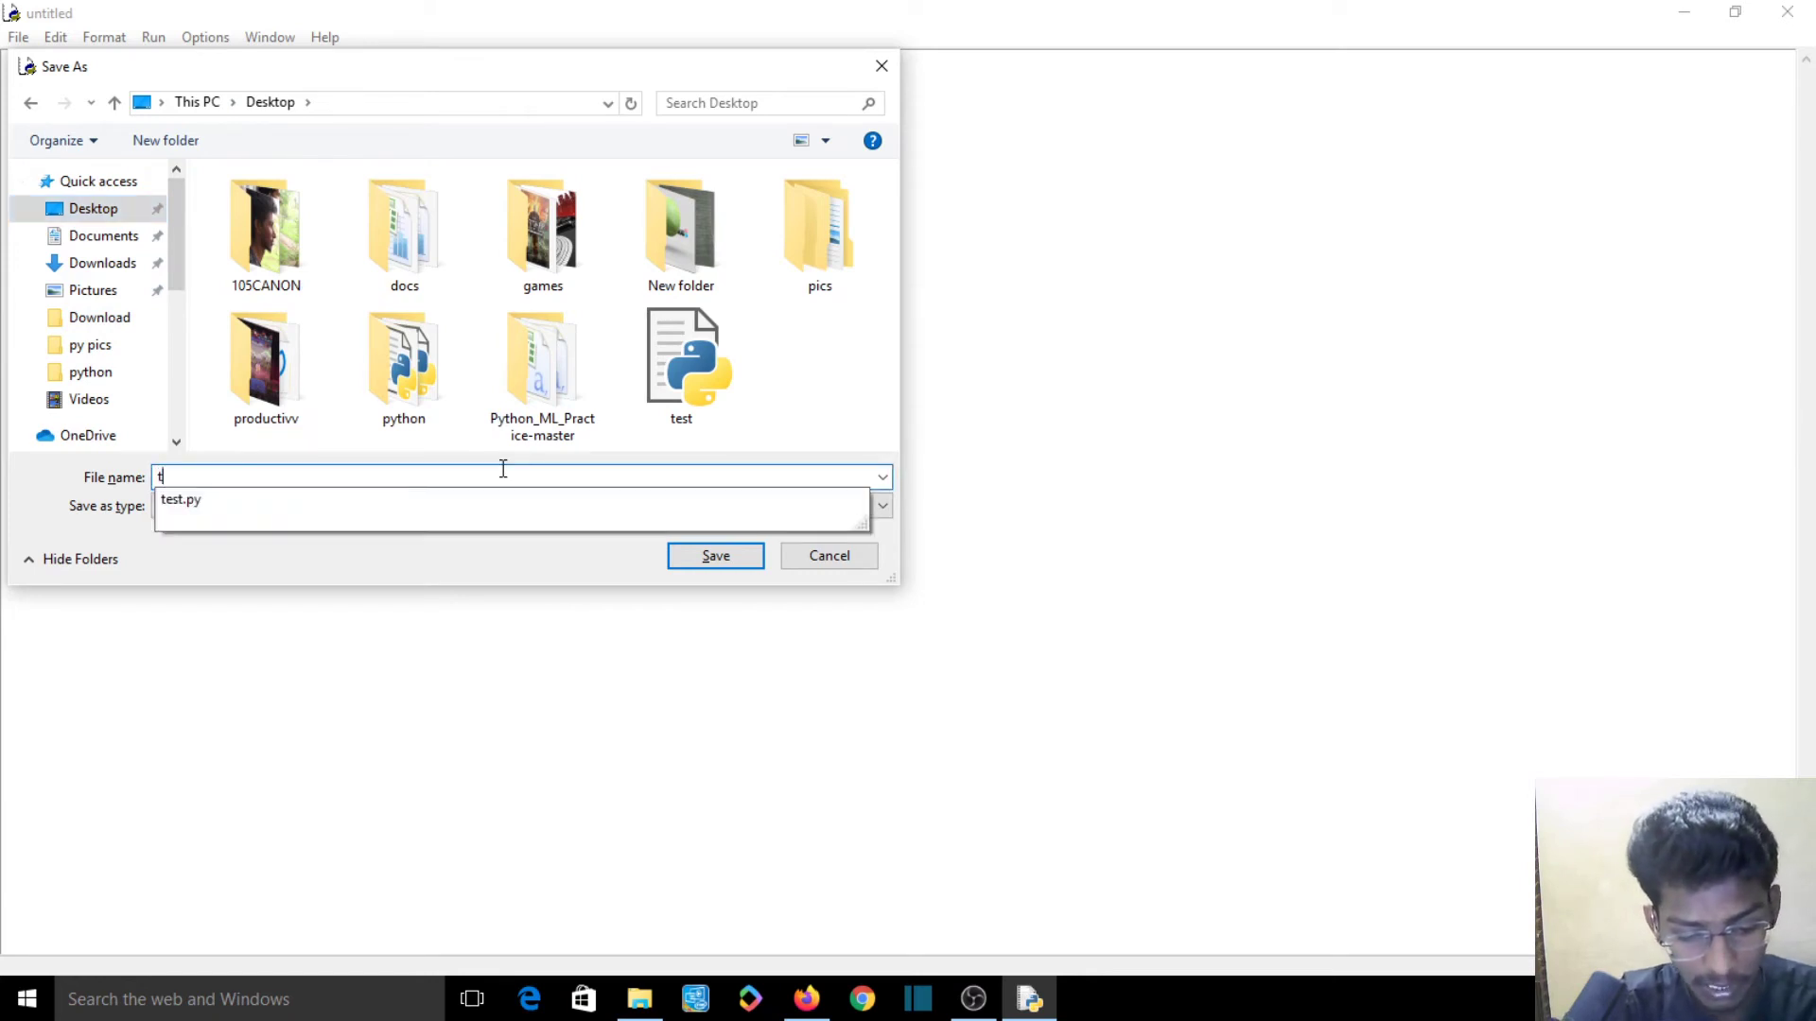
{"action": "type", "text": "esti"}
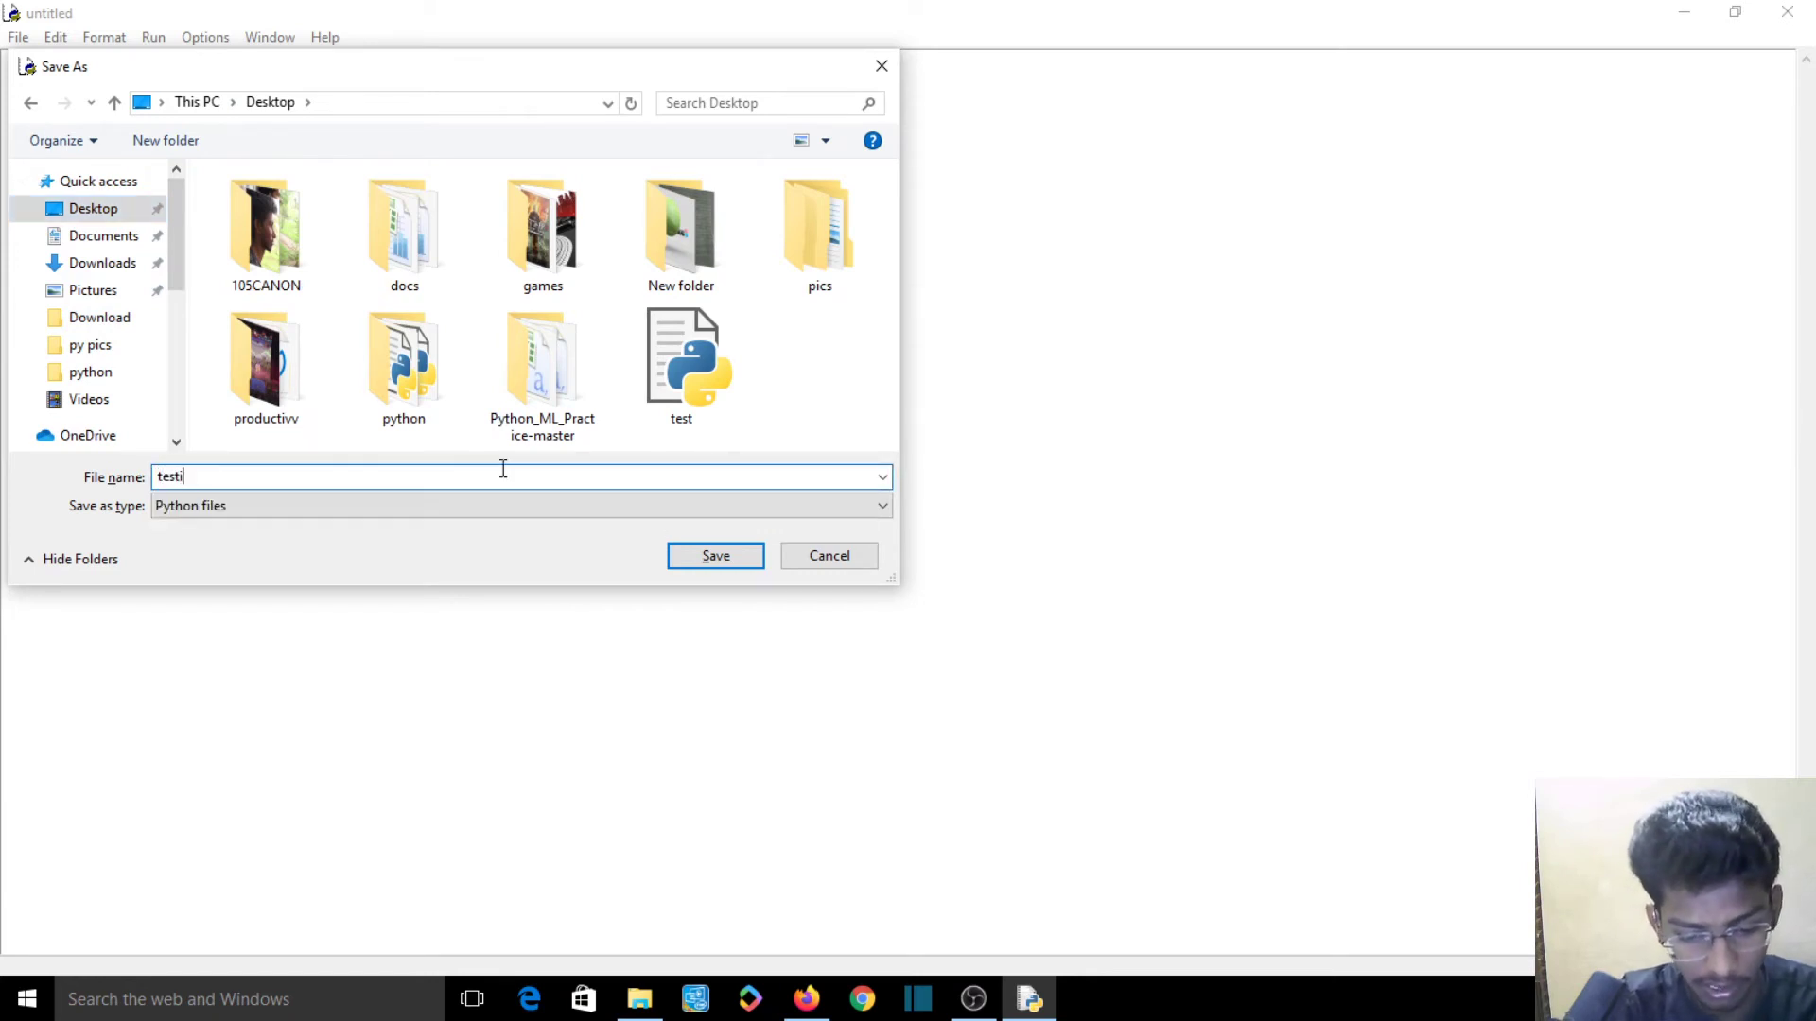
{"action": "type", "text": "ng.py"}
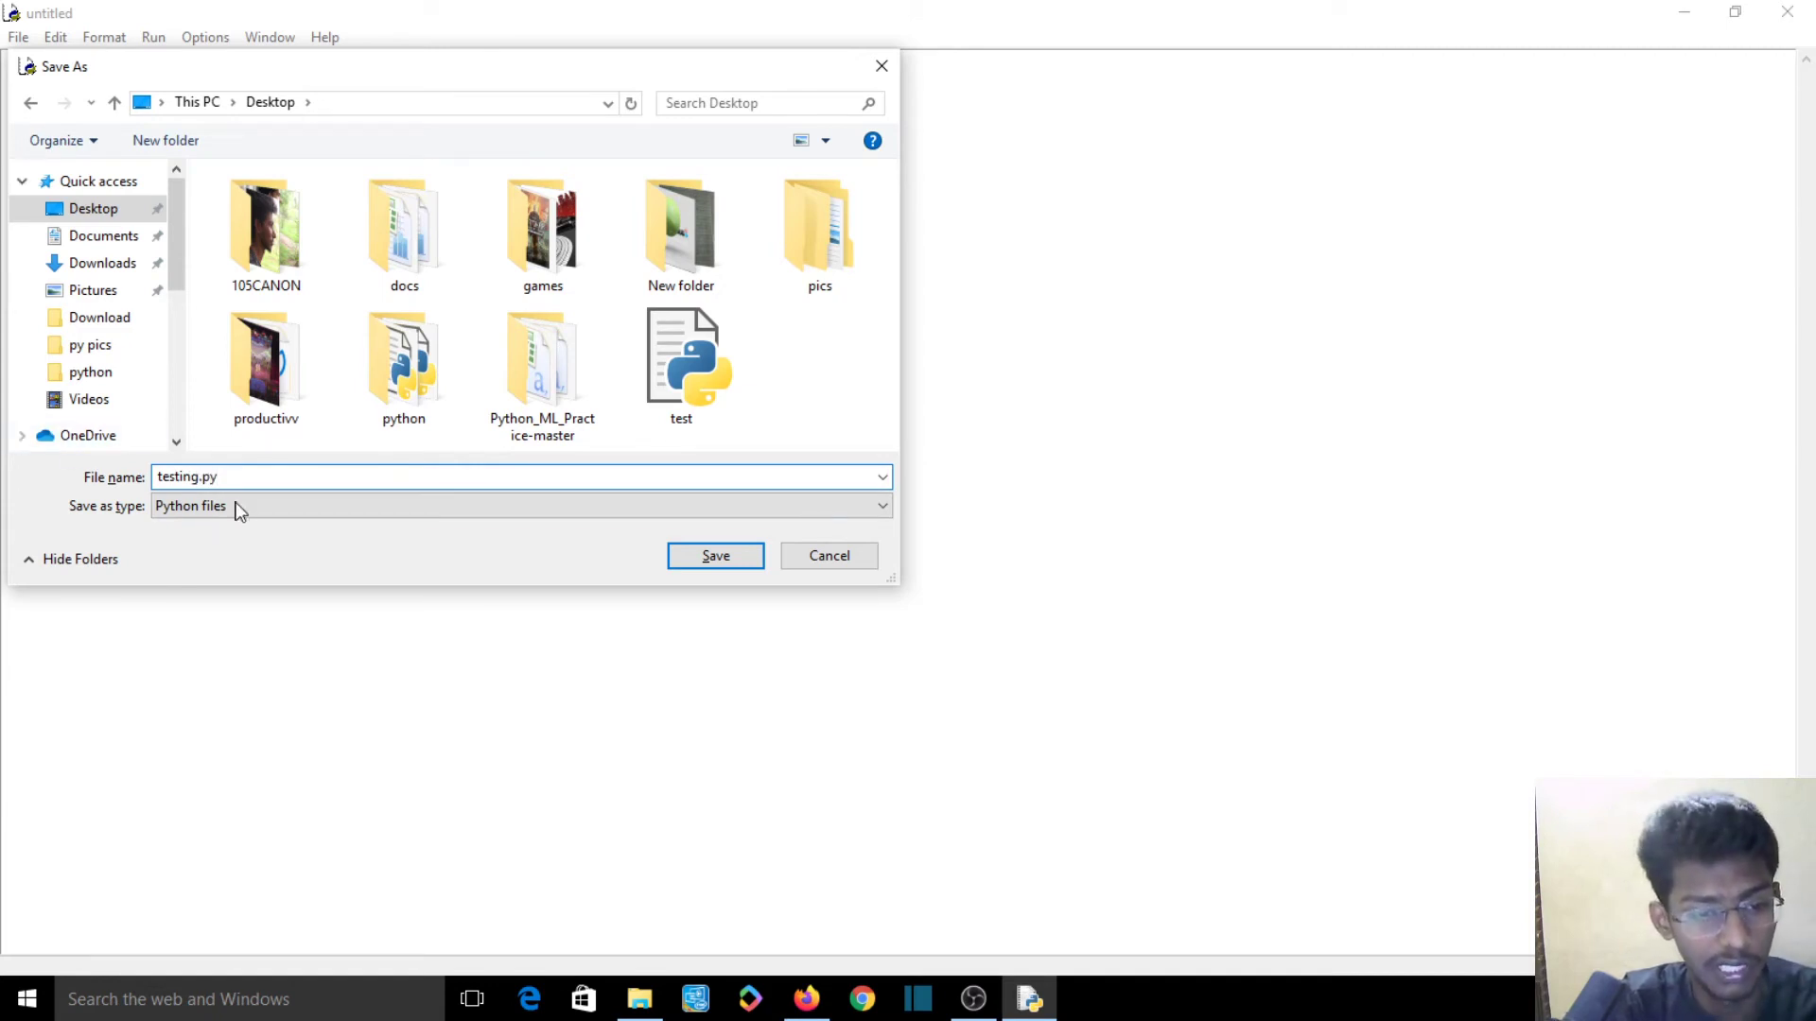
{"action": "left_click_drag", "start_coordinate": [220, 477], "coordinate": [201, 483]}
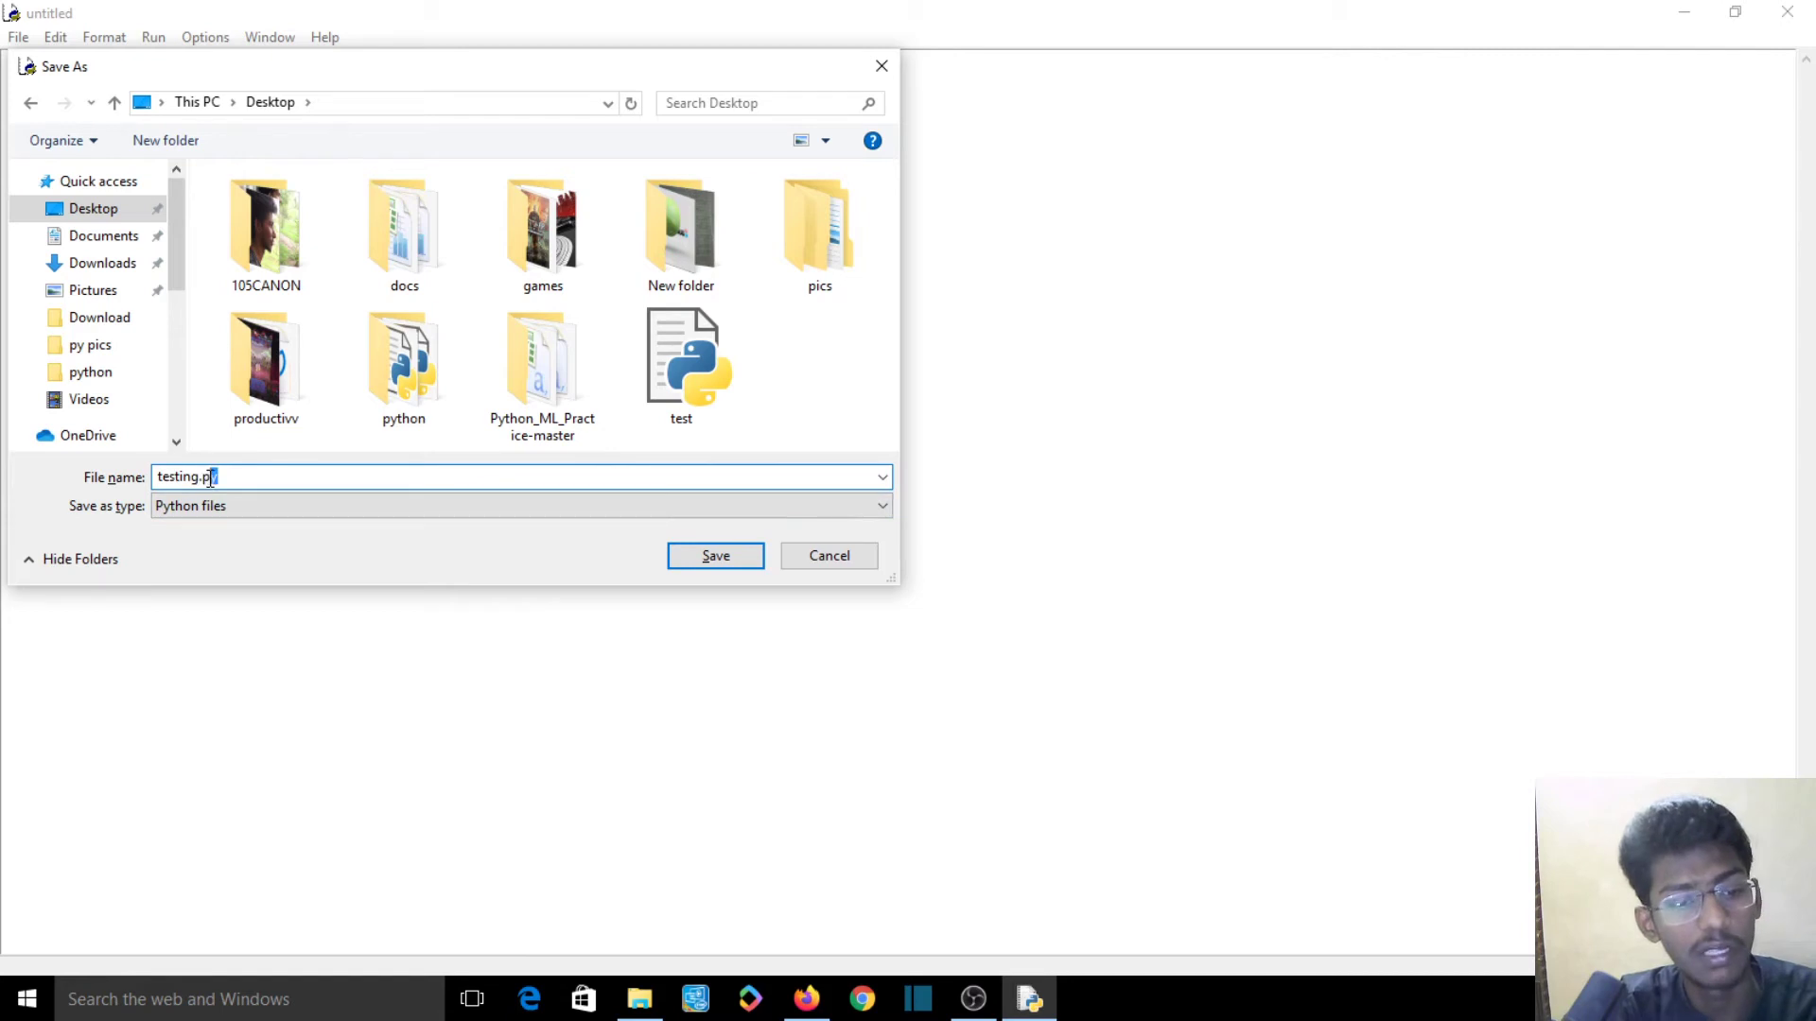
{"action": "left_click", "coordinate": [285, 477]}
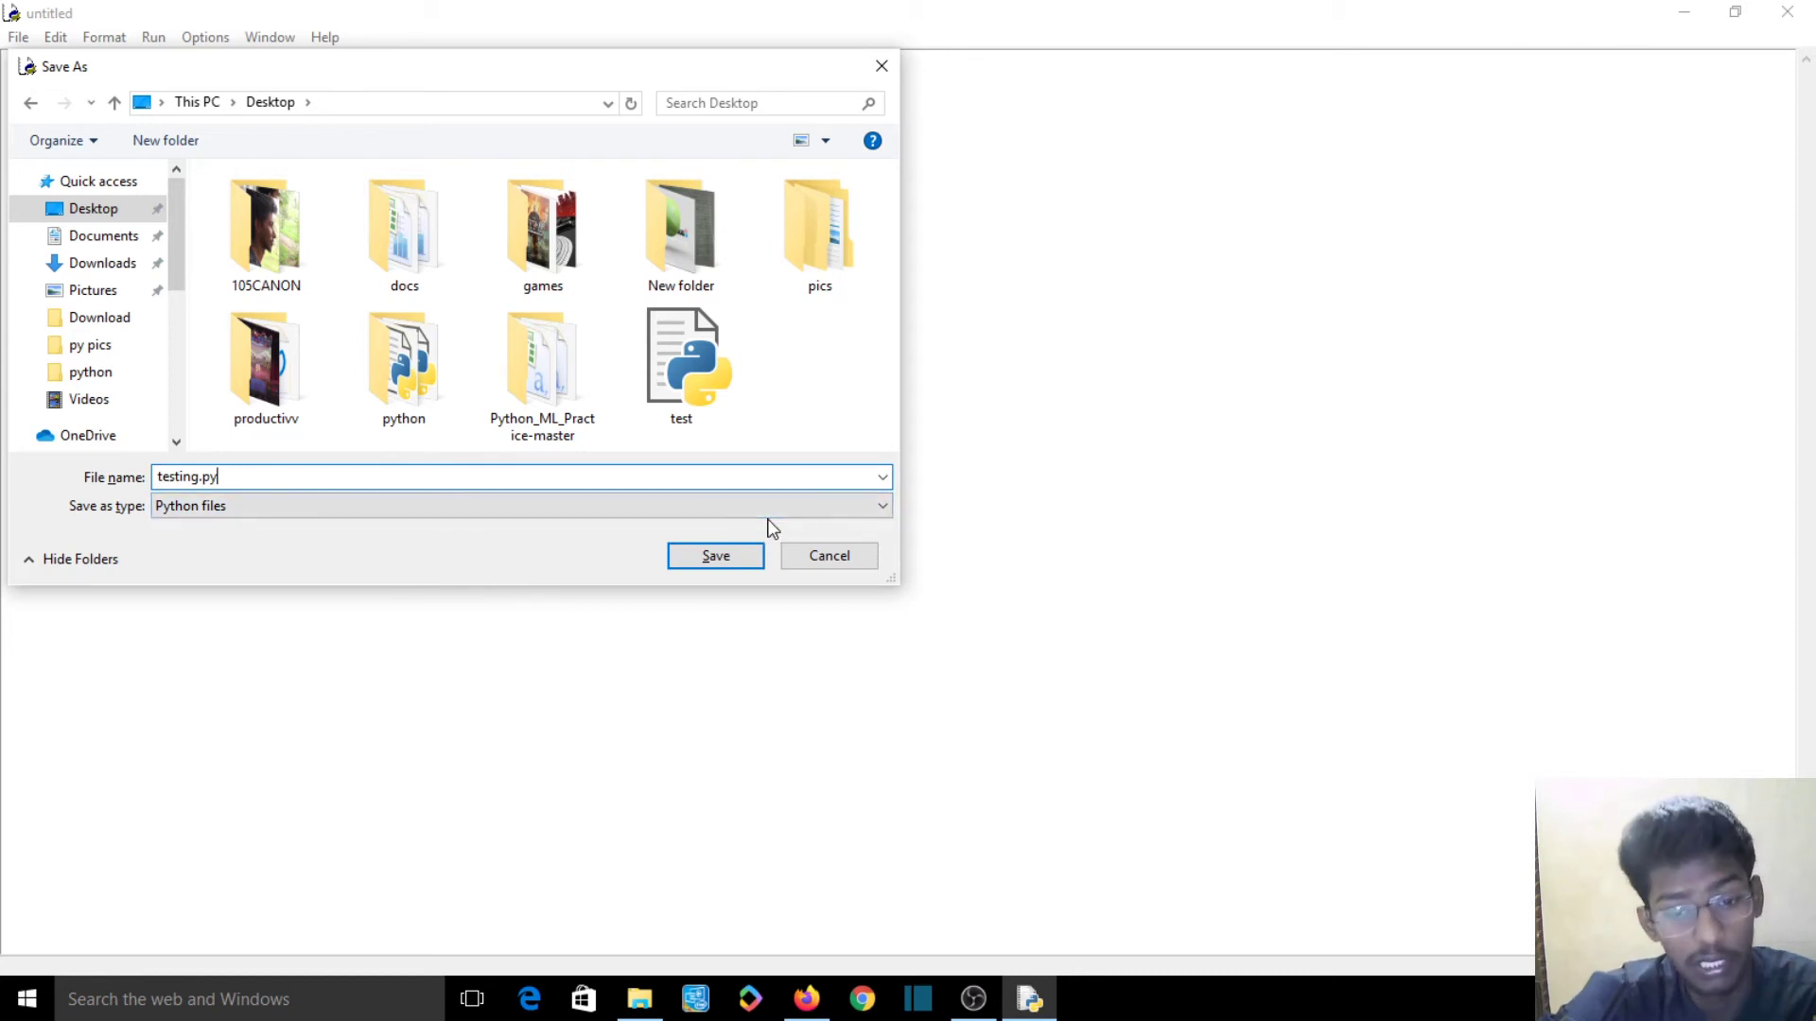
{"action": "left_click", "coordinate": [741, 561]}
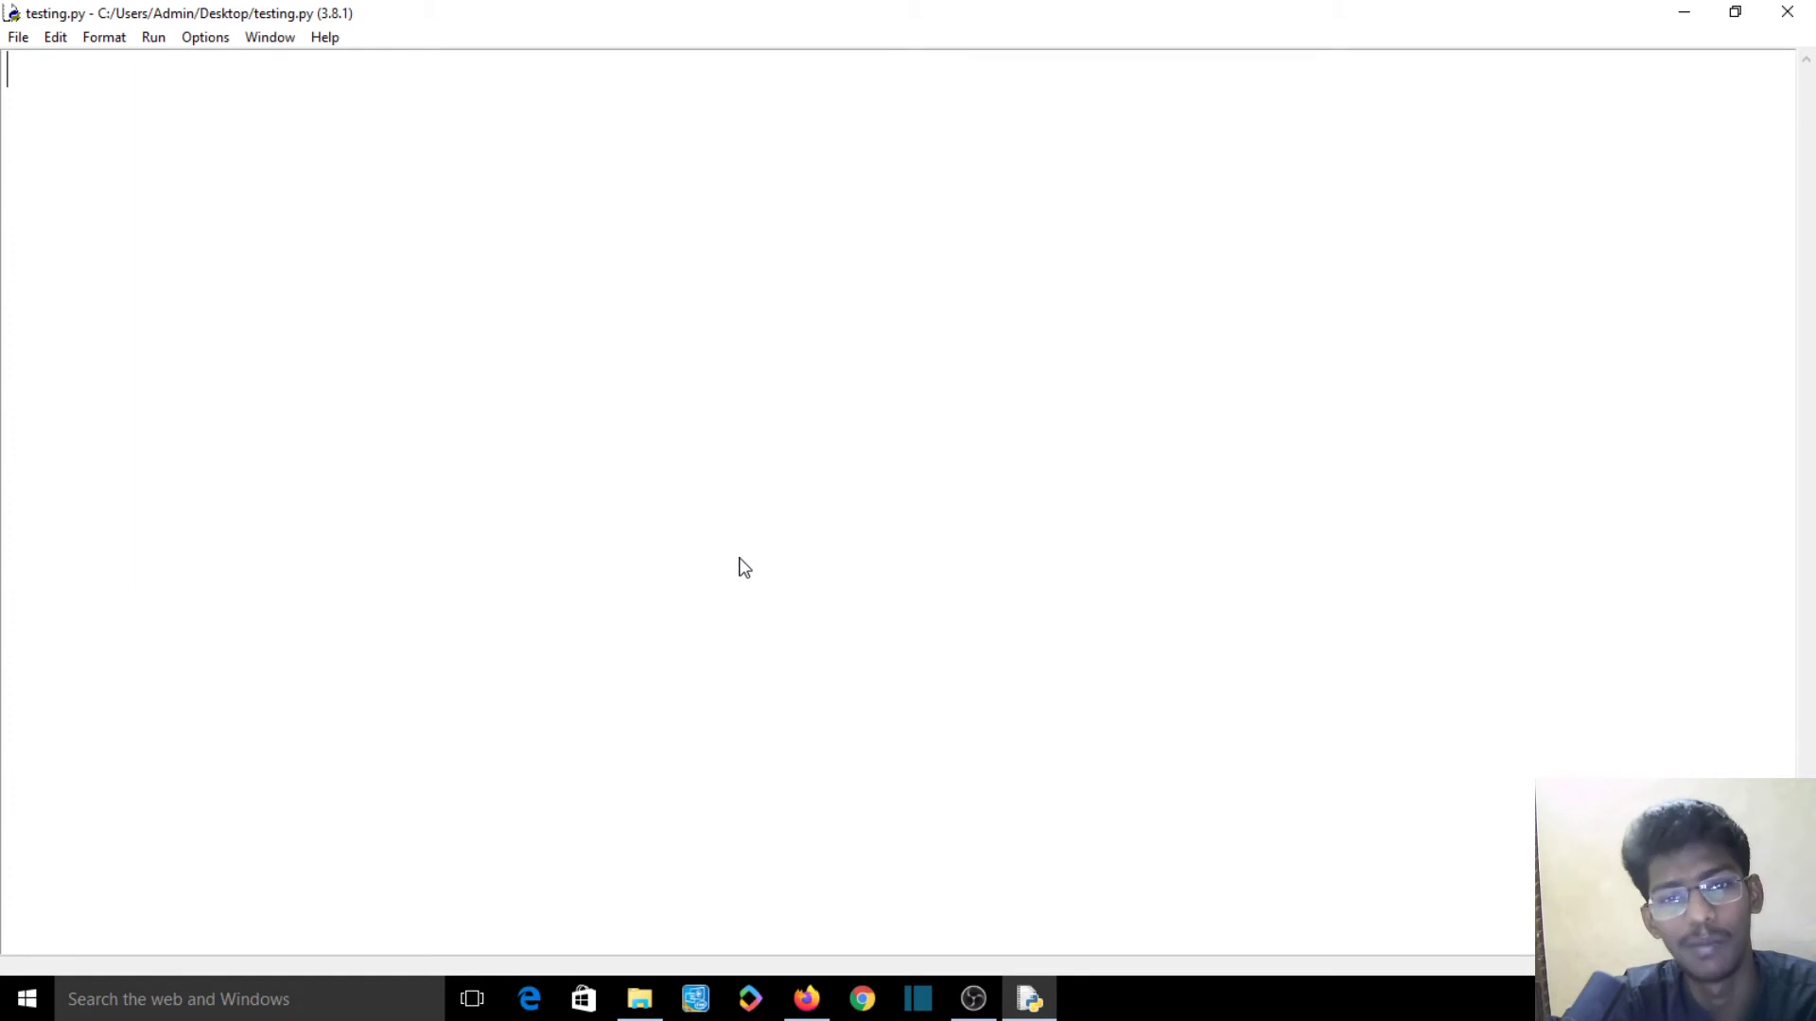
Type print("Hello World!!") on the first line of testing.py.
{"action": "type", "text": "pri"}
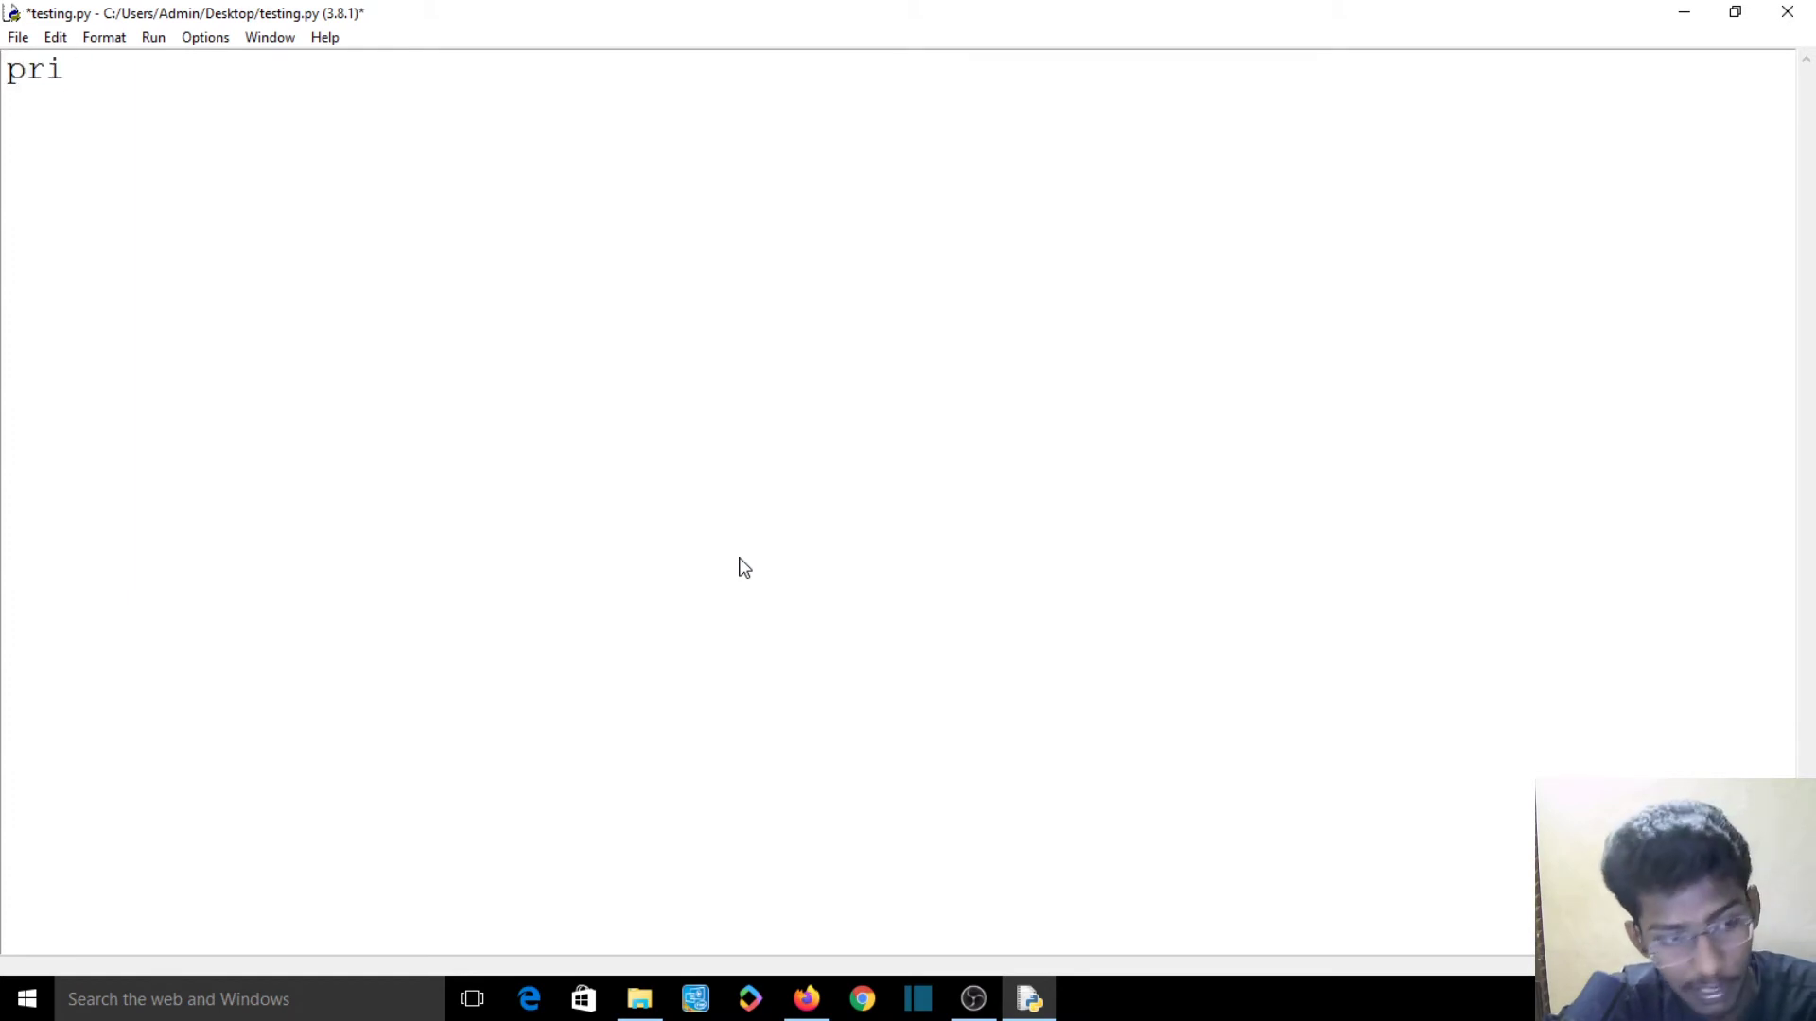
{"action": "key", "text": "BackSpace"}
{"action": "type", "text": "nt"}
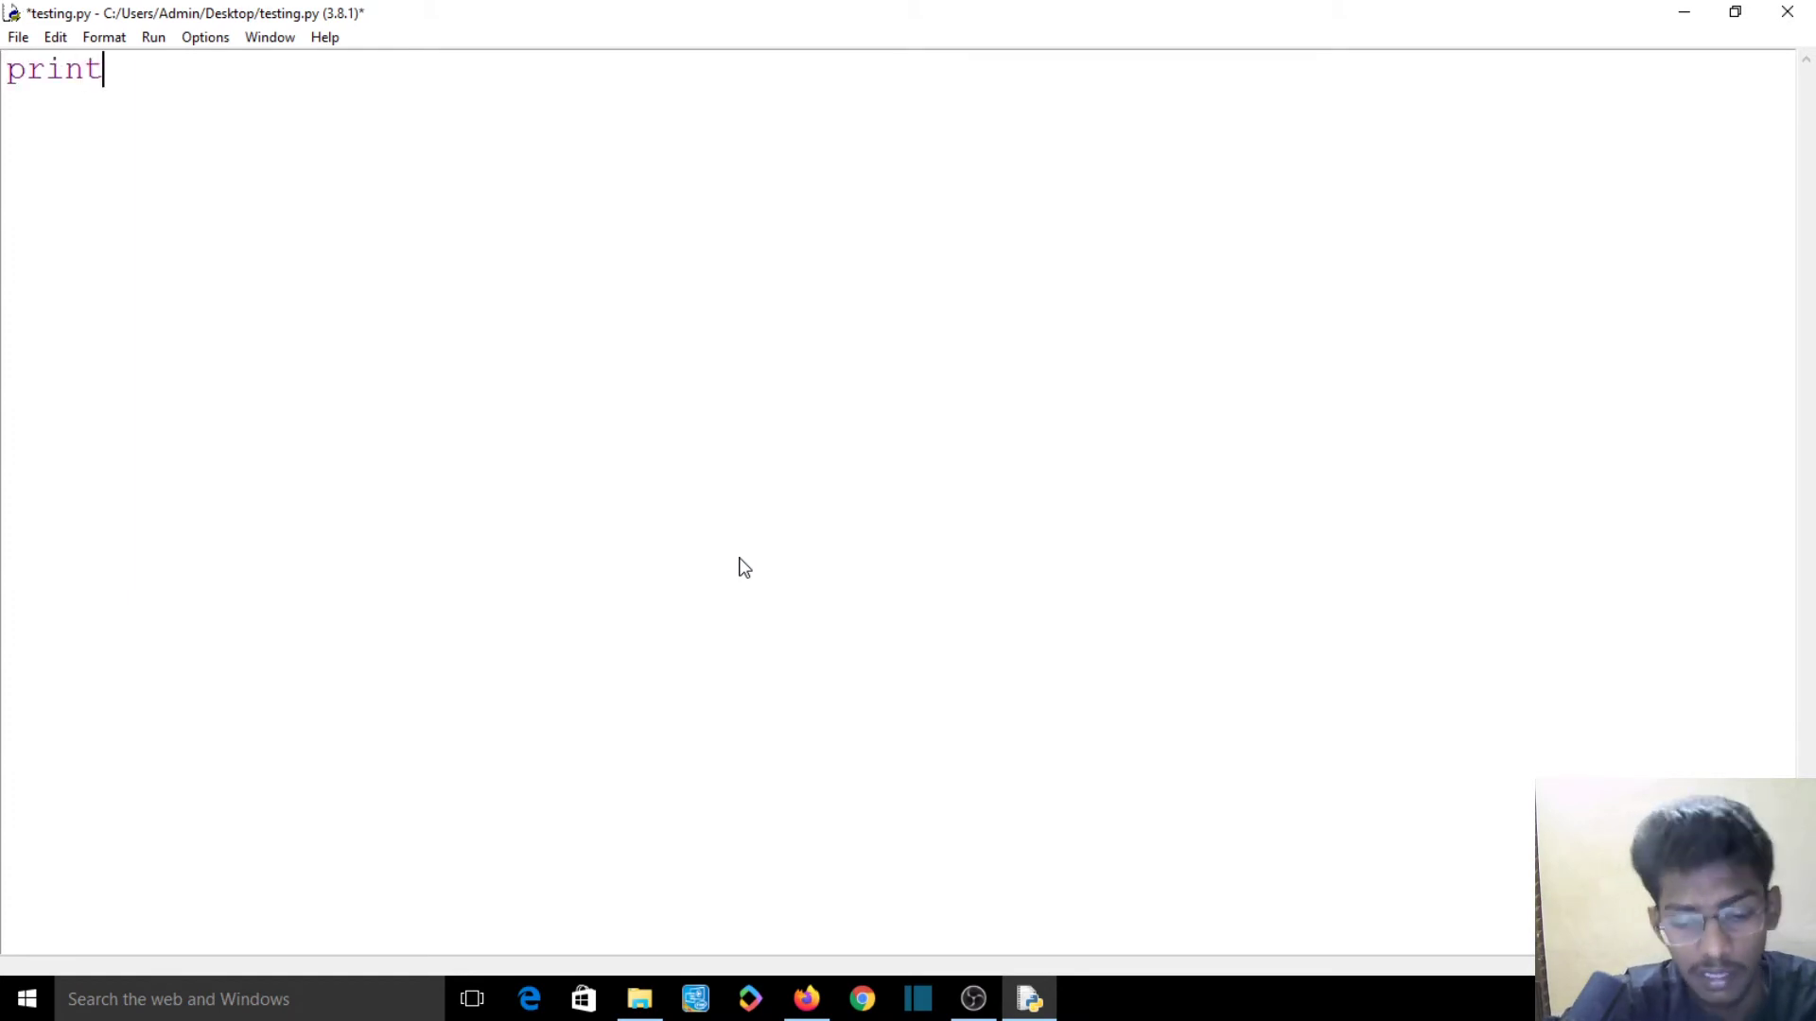
{"action": "type", "text": "("}
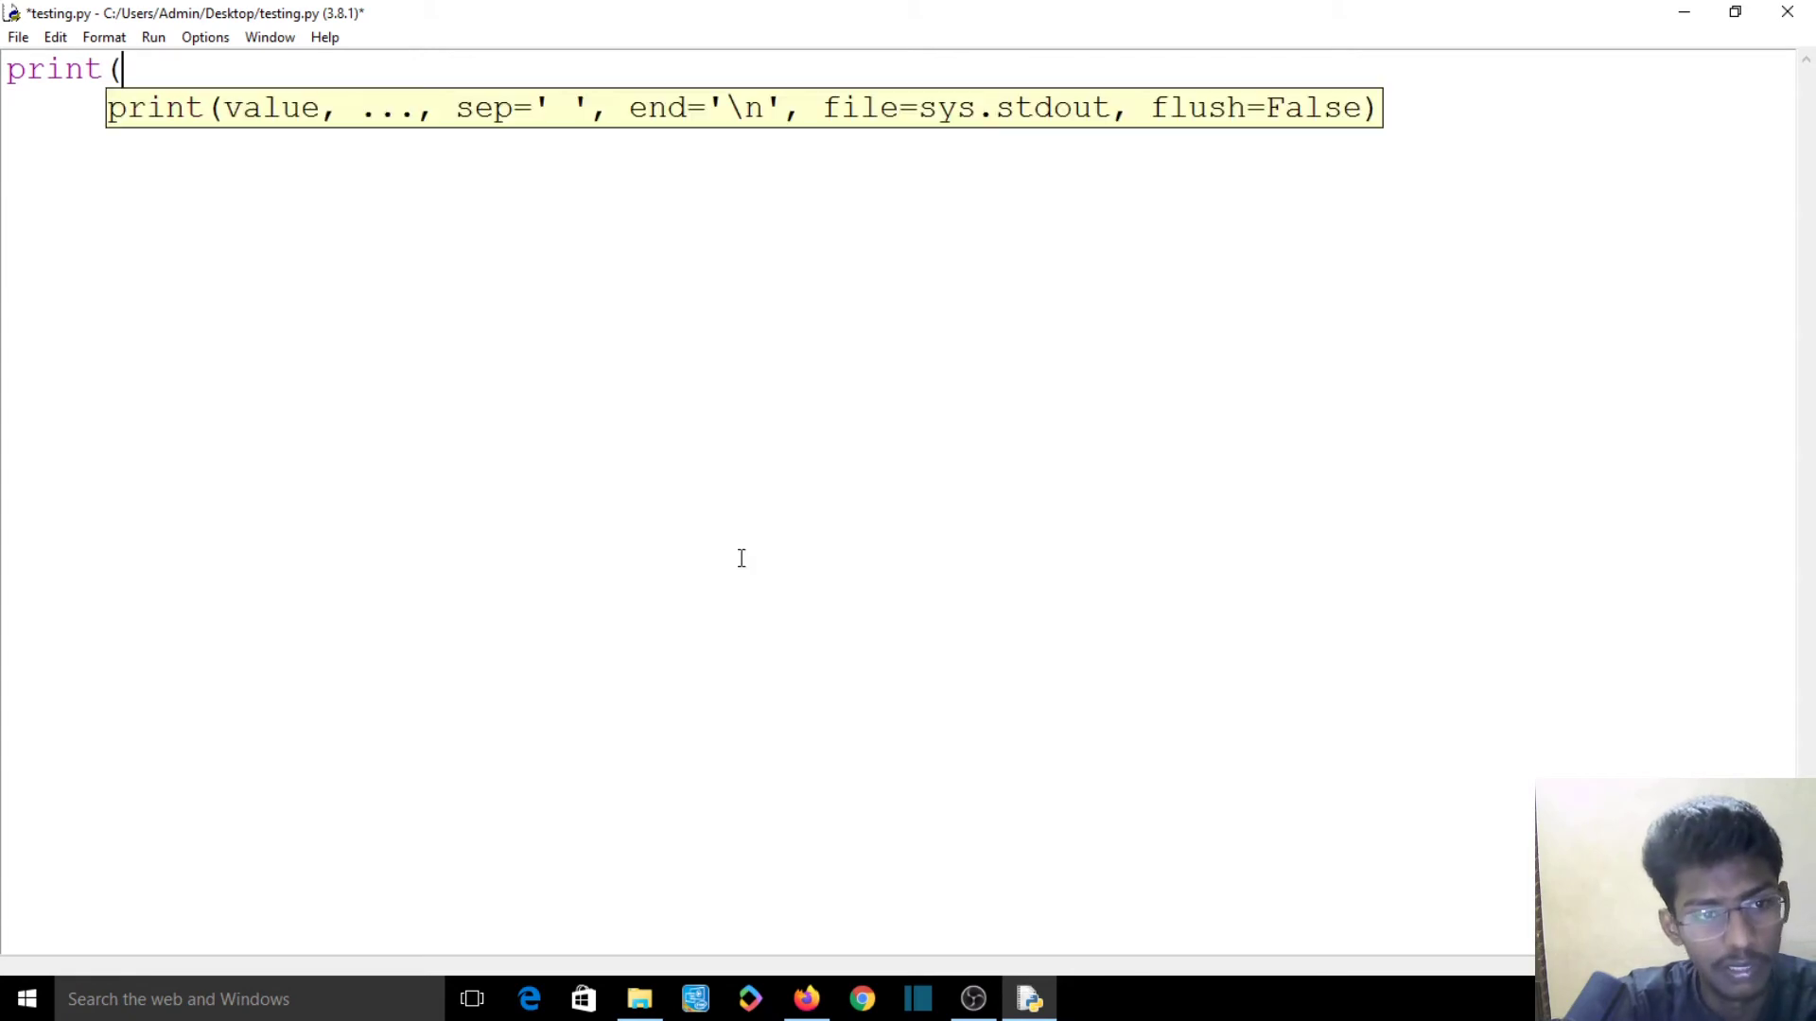
{"action": "type", "text": "\")"}
{"action": "key", "text": "Left"}
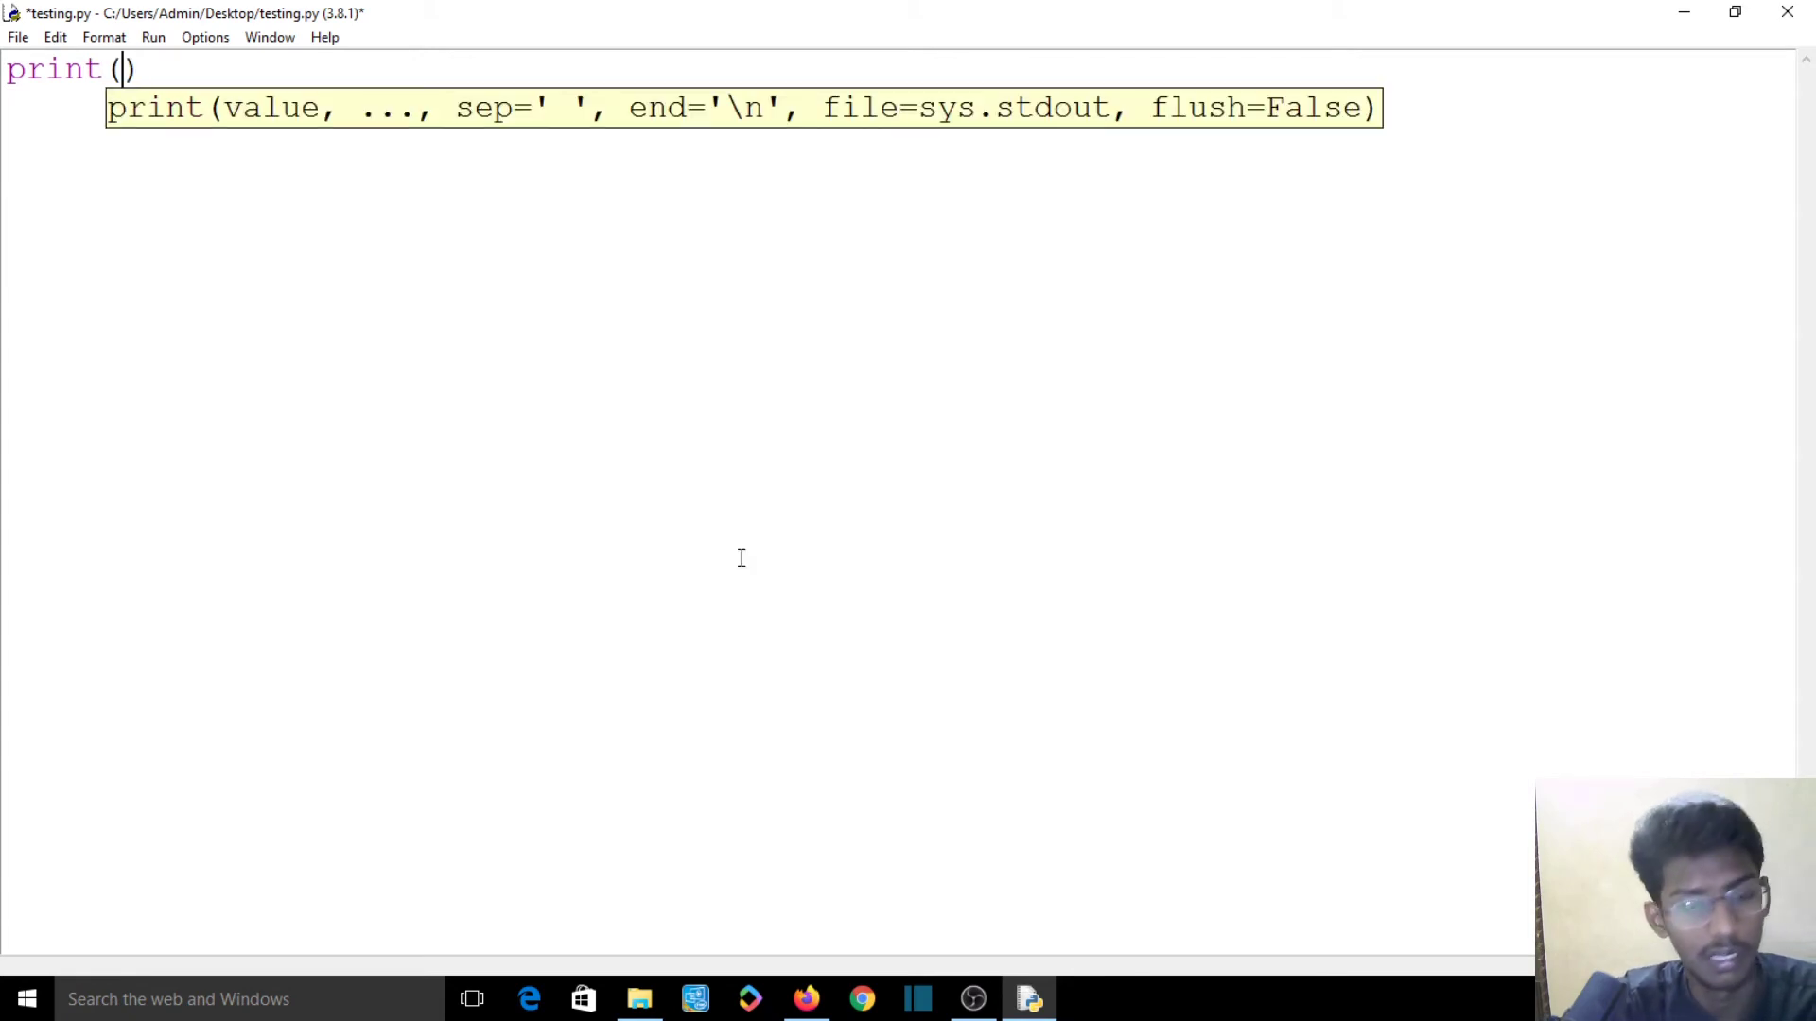
{"action": "type", "text": "\"\""}
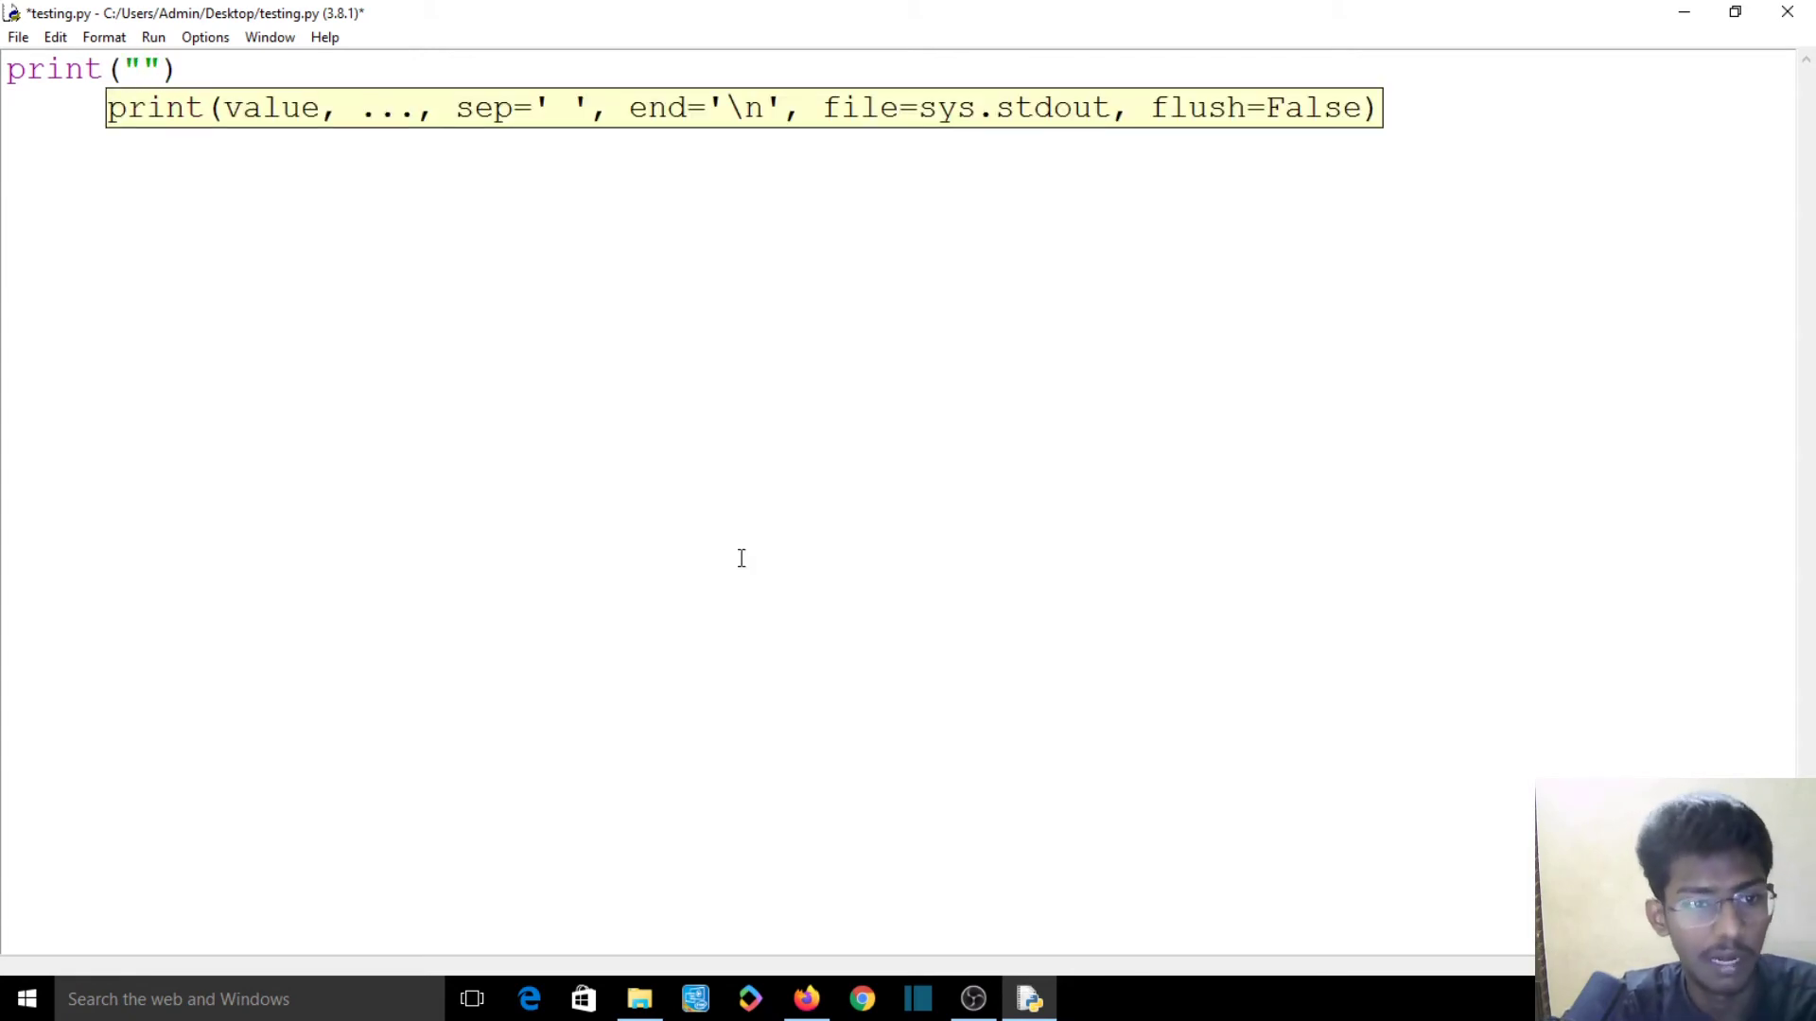
{"action": "key", "text": "Left"}
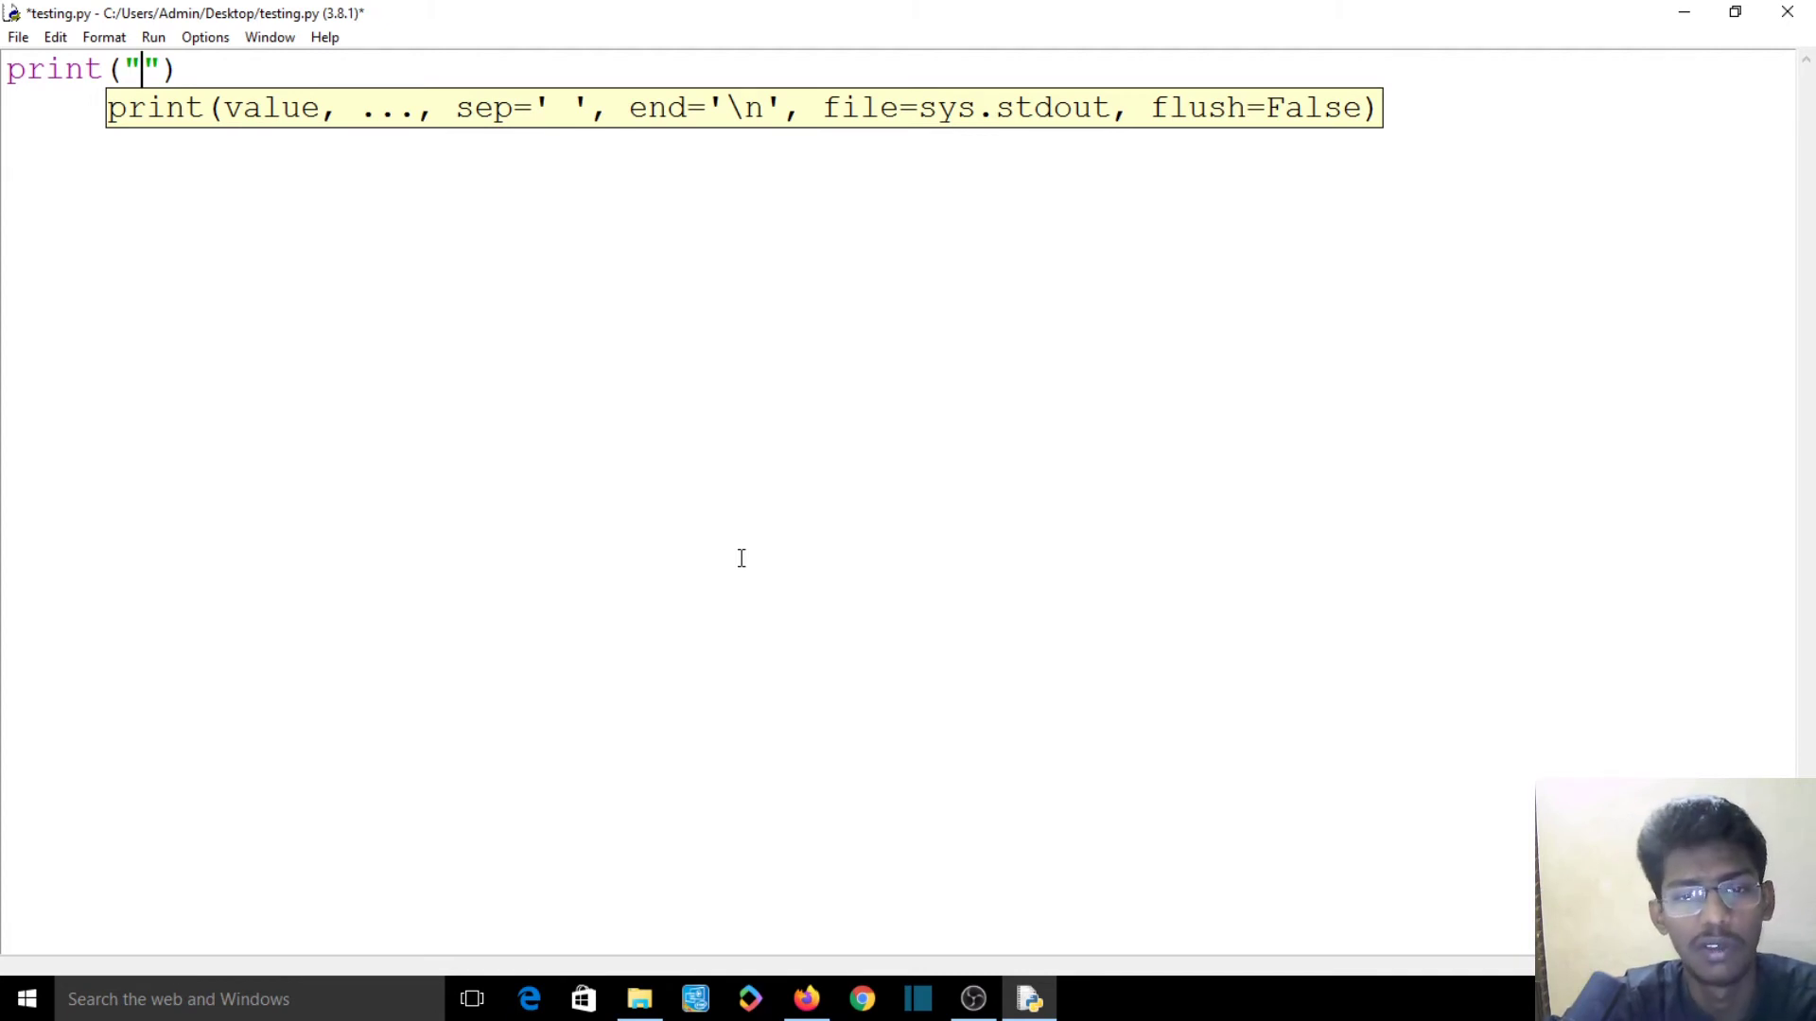
{"action": "type", "text": "He"}
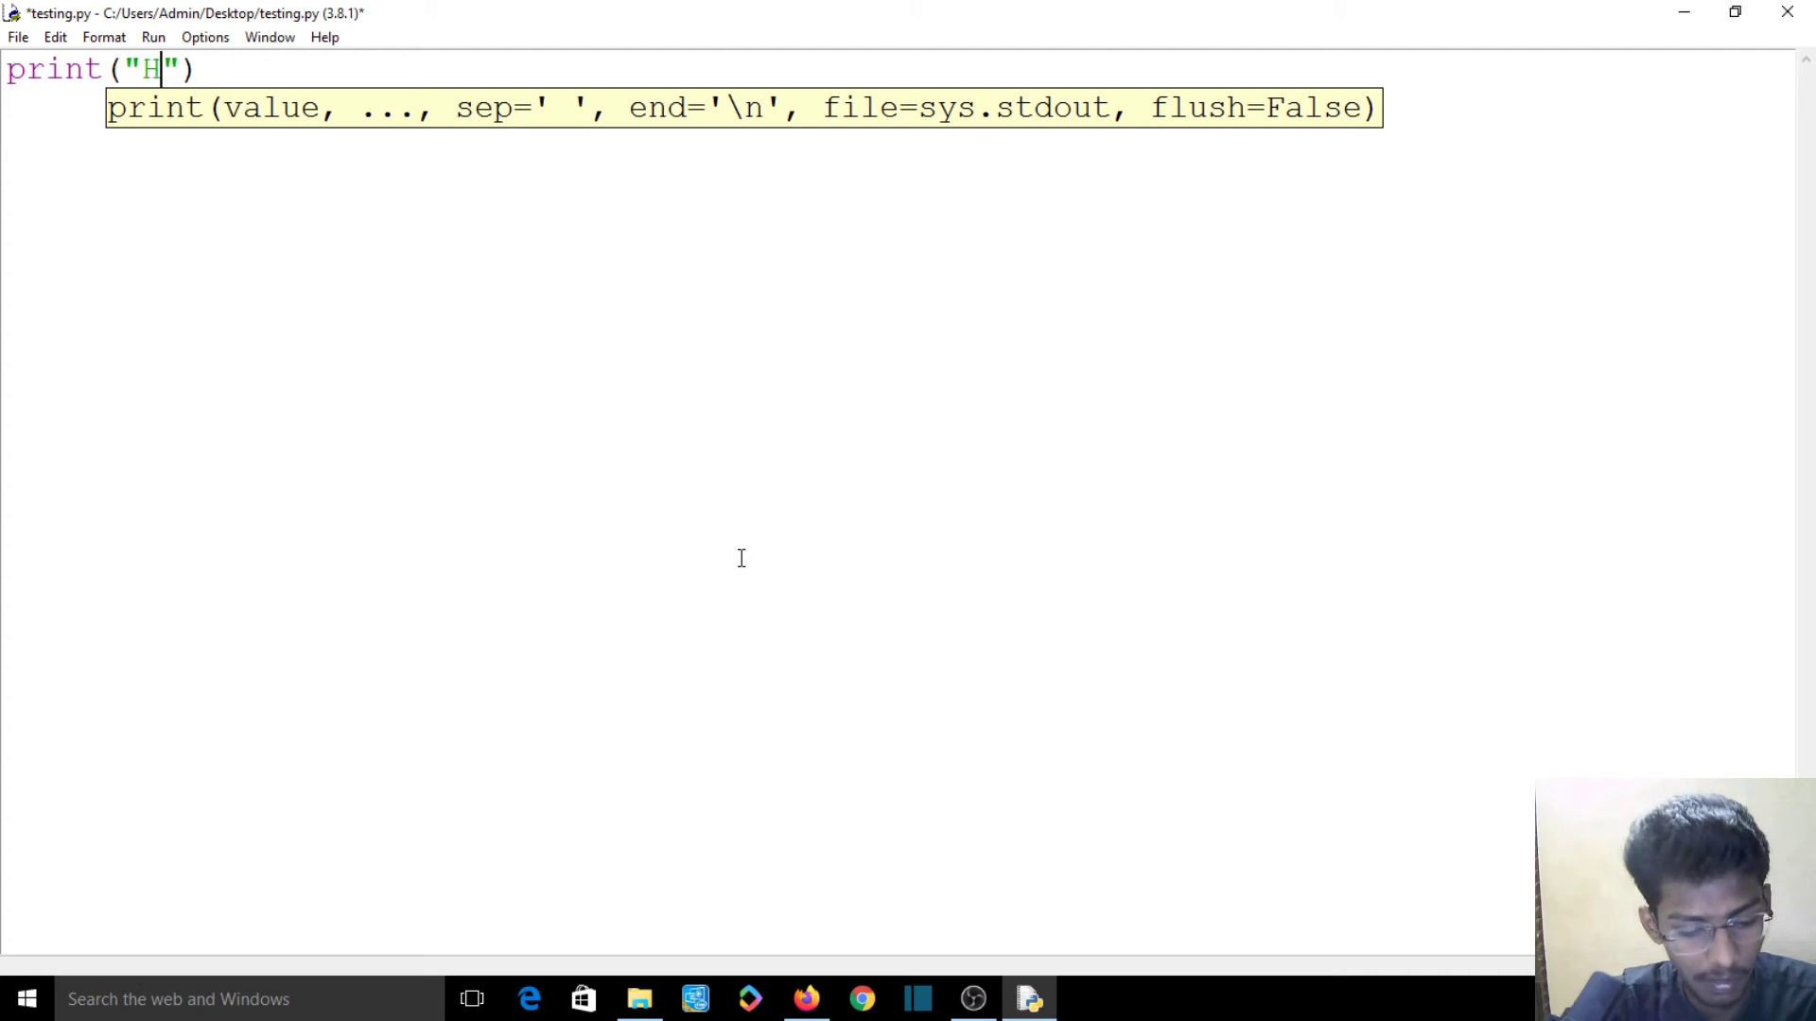
{"action": "type", "text": "llo W"}
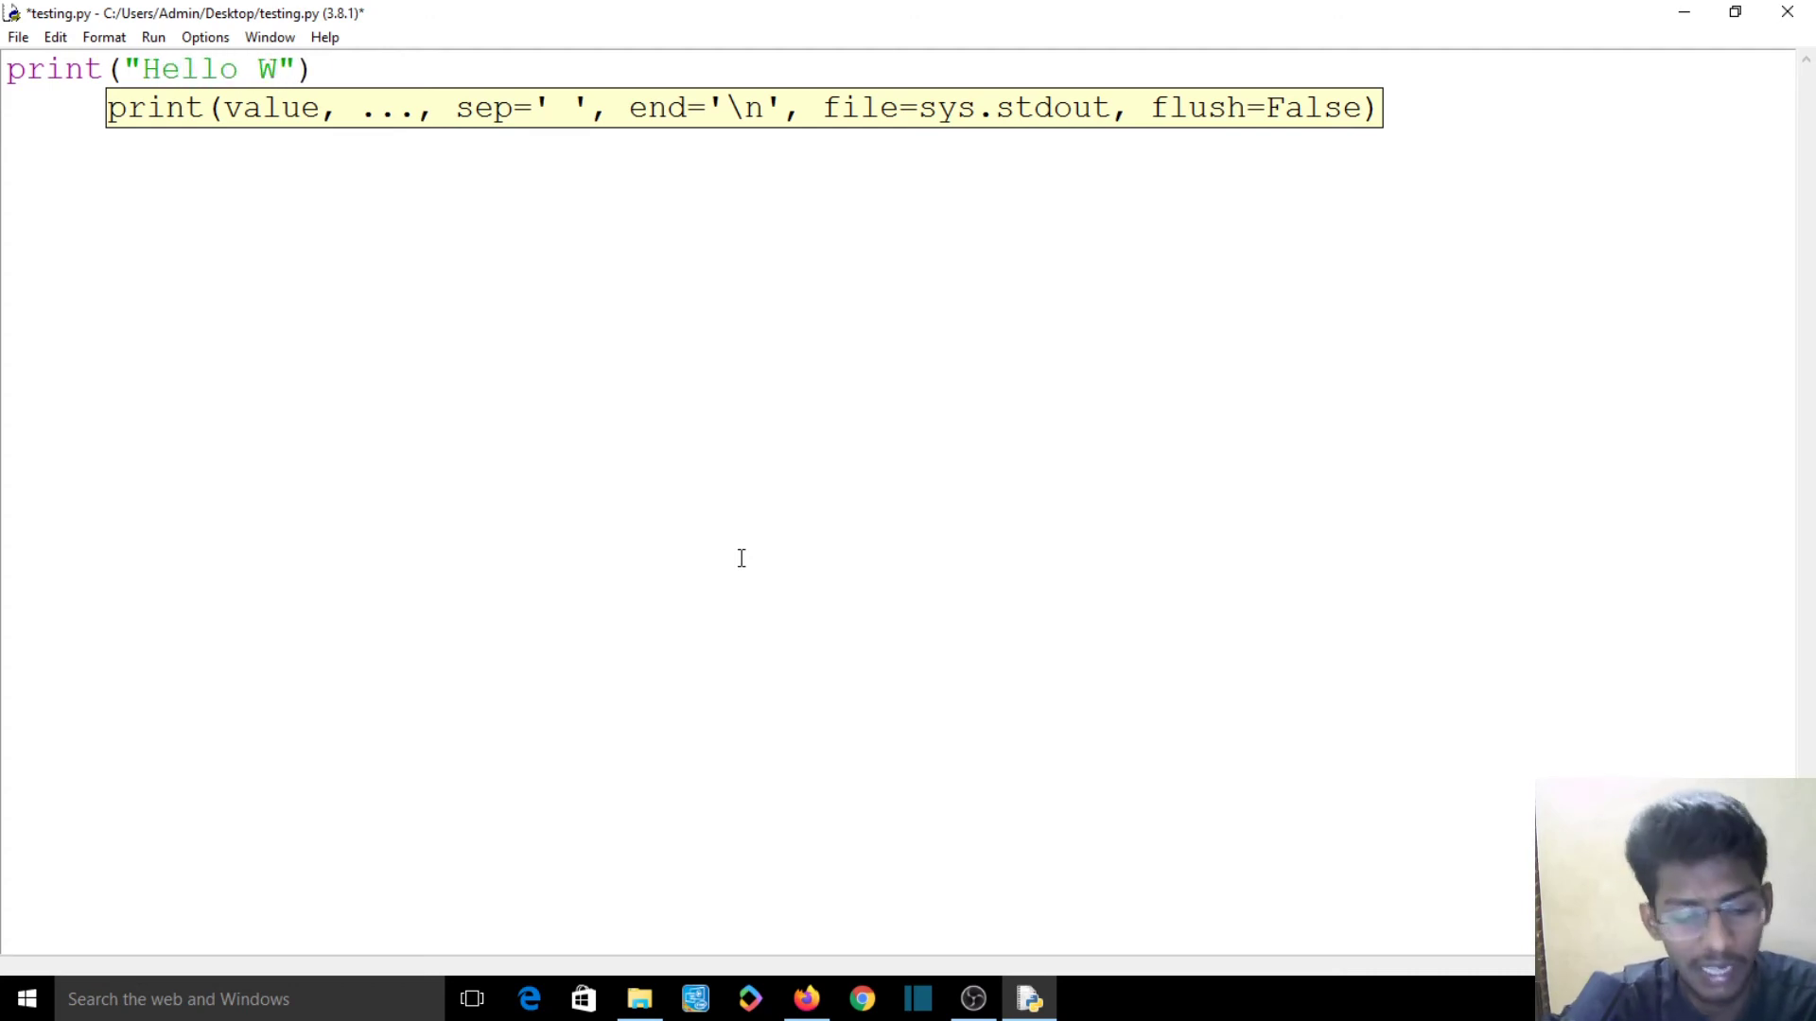
{"action": "type", "text": "orld!"}
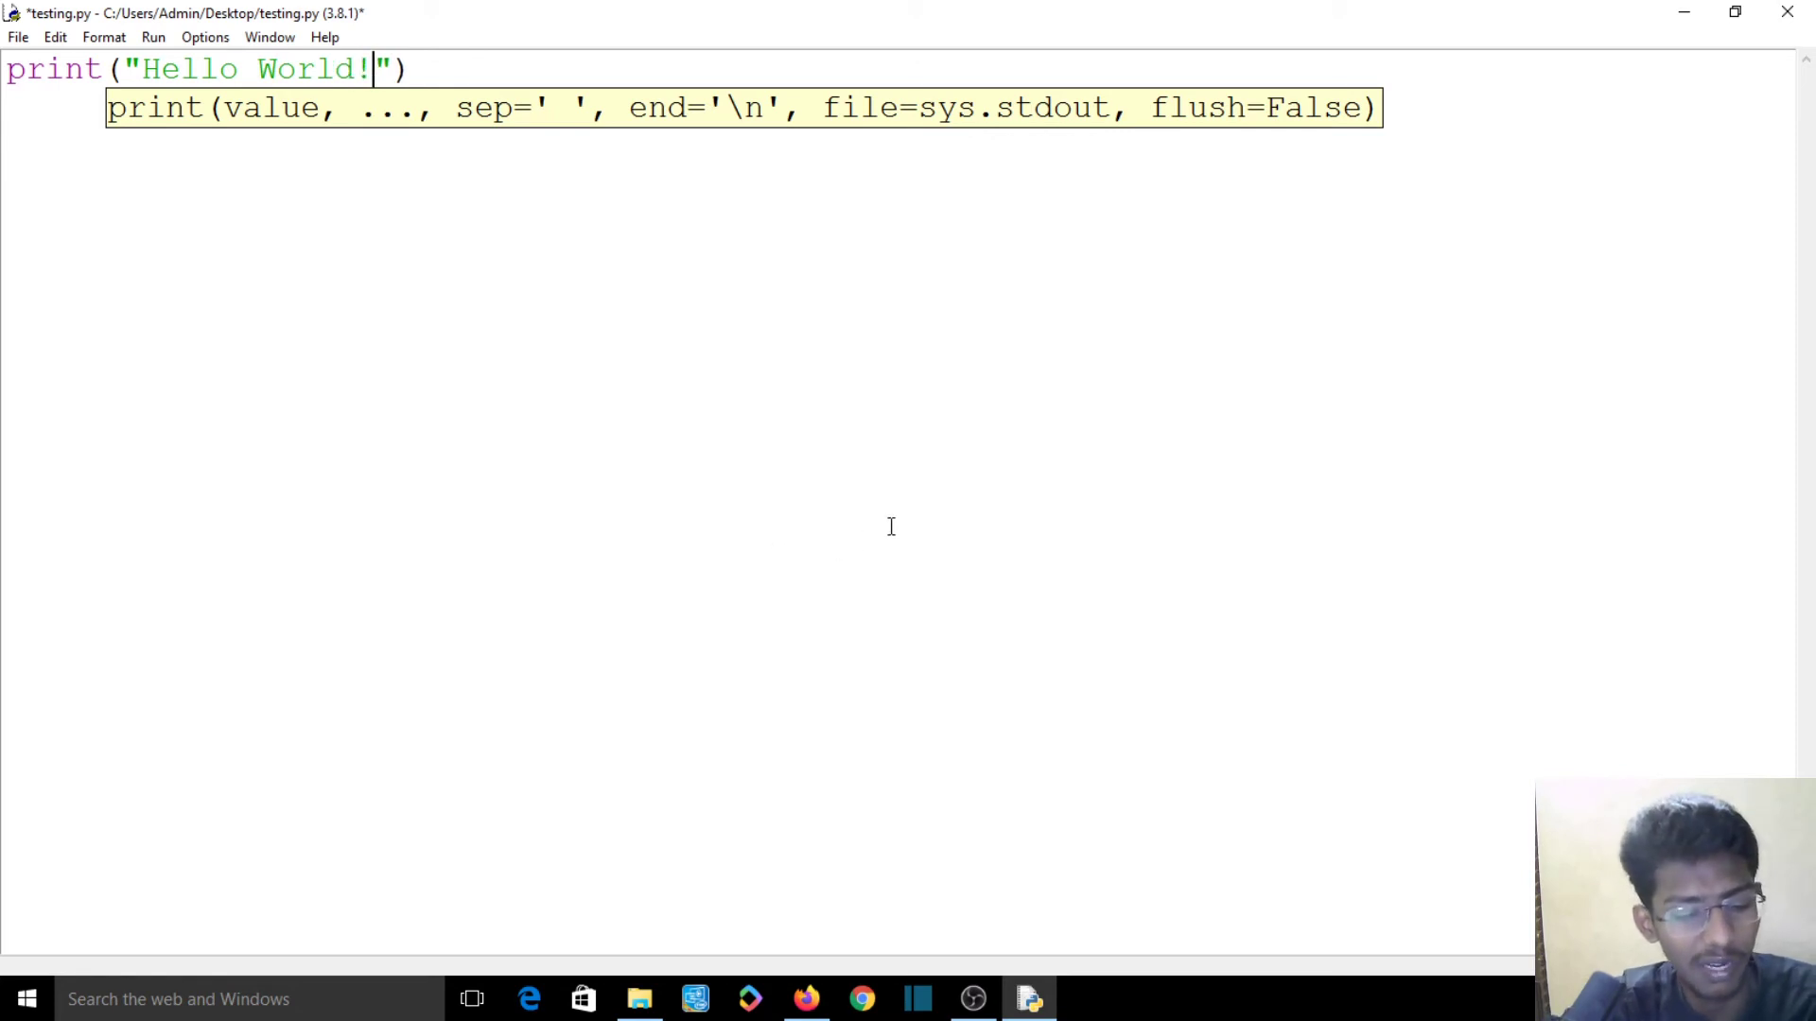
{"action": "type", "text": "!"}
{"action": "key", "text": "End"}
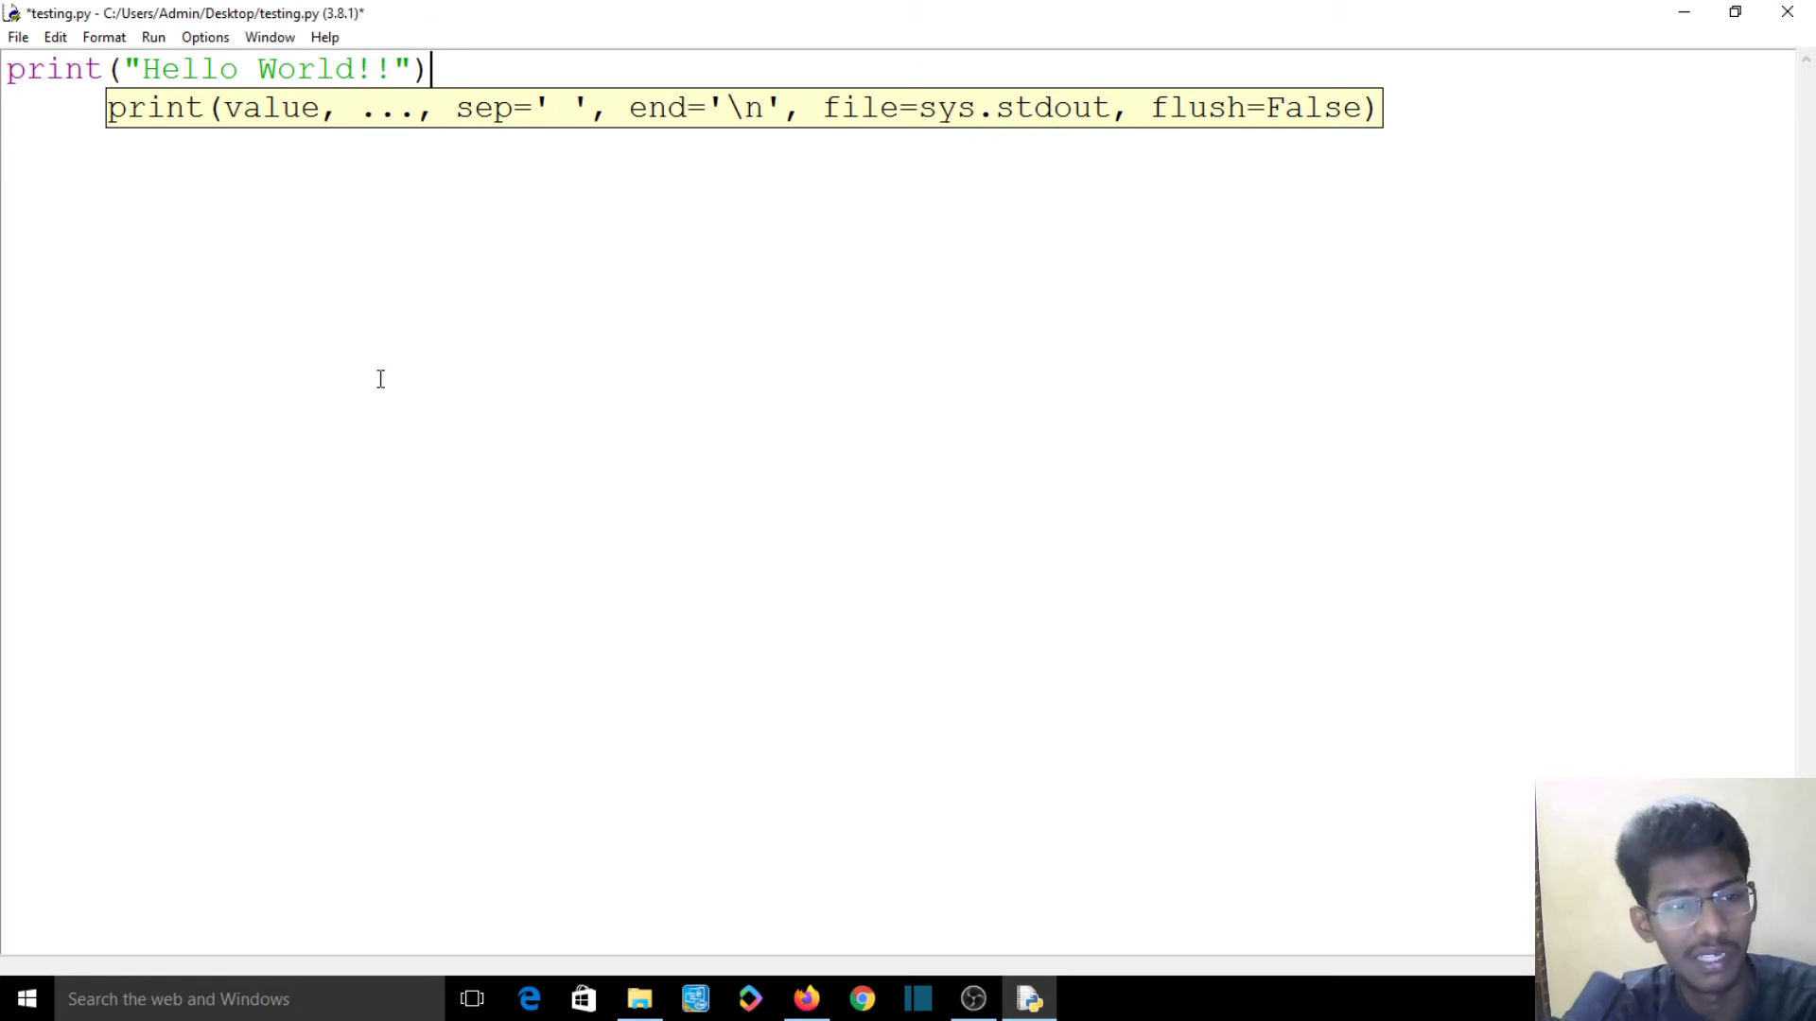